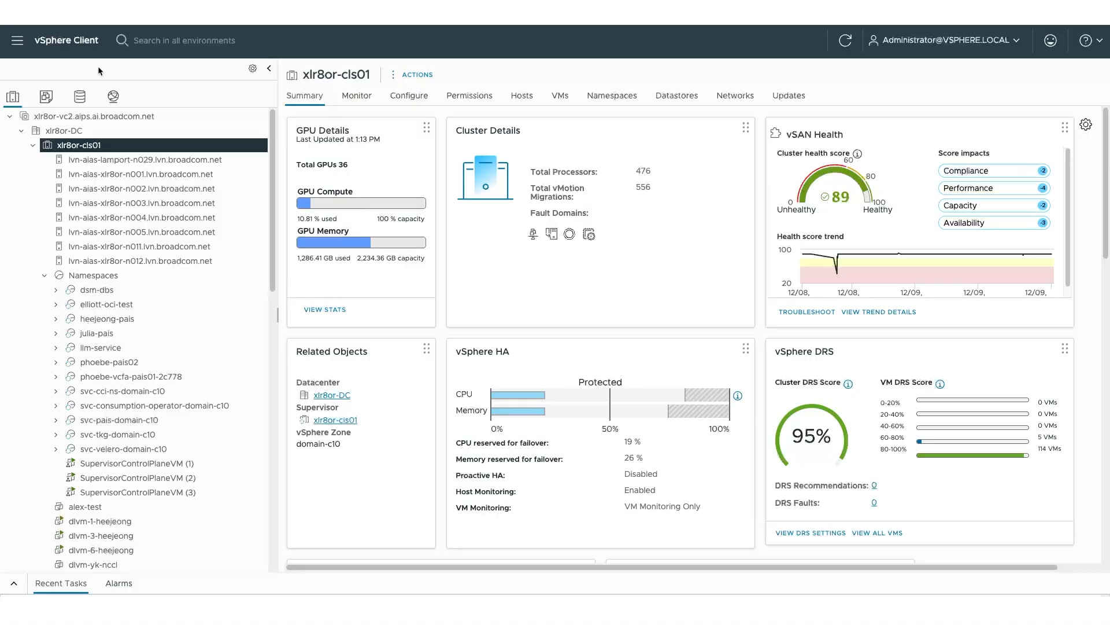
Show the Supervisor Management Services page listing Private AI Services, VM Service and Kubernetes Service.
left_click(18, 43)
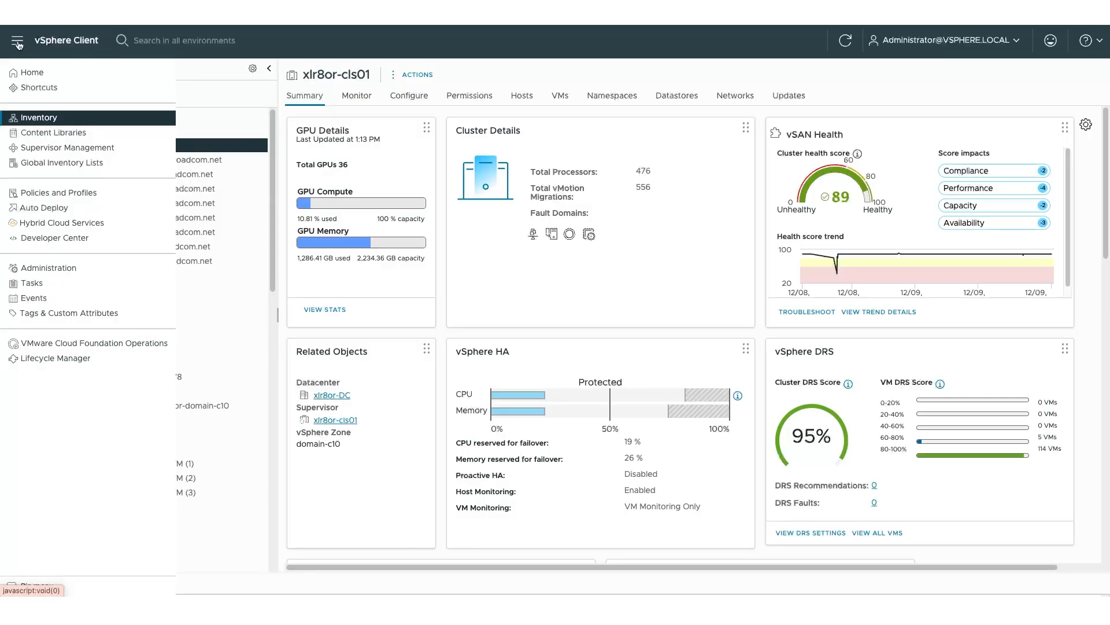
left_click(56, 147)
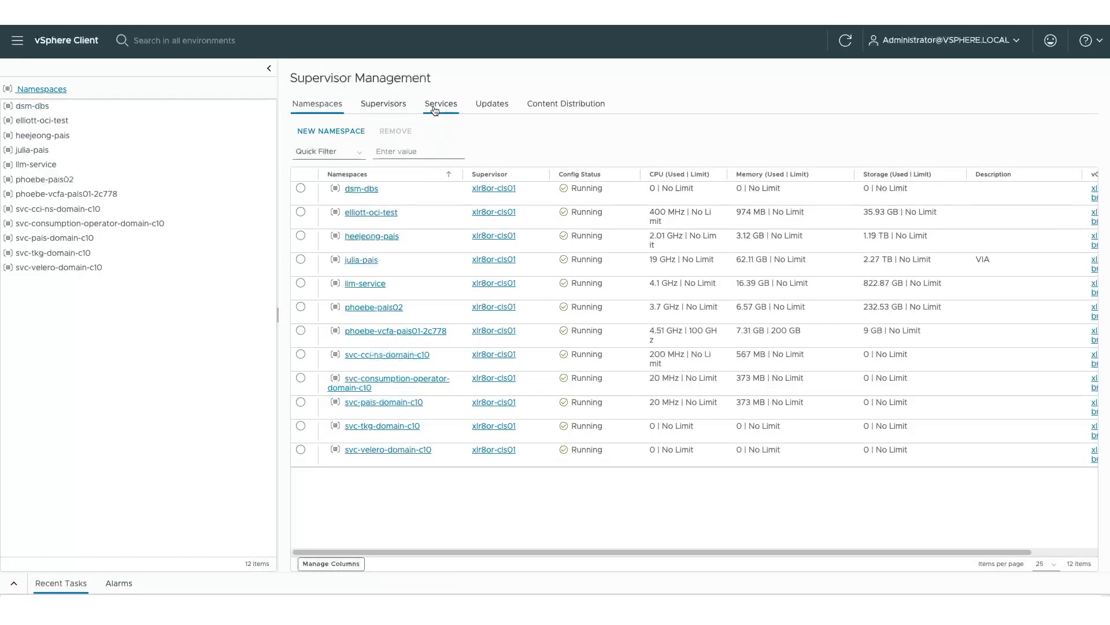
left_click(439, 109)
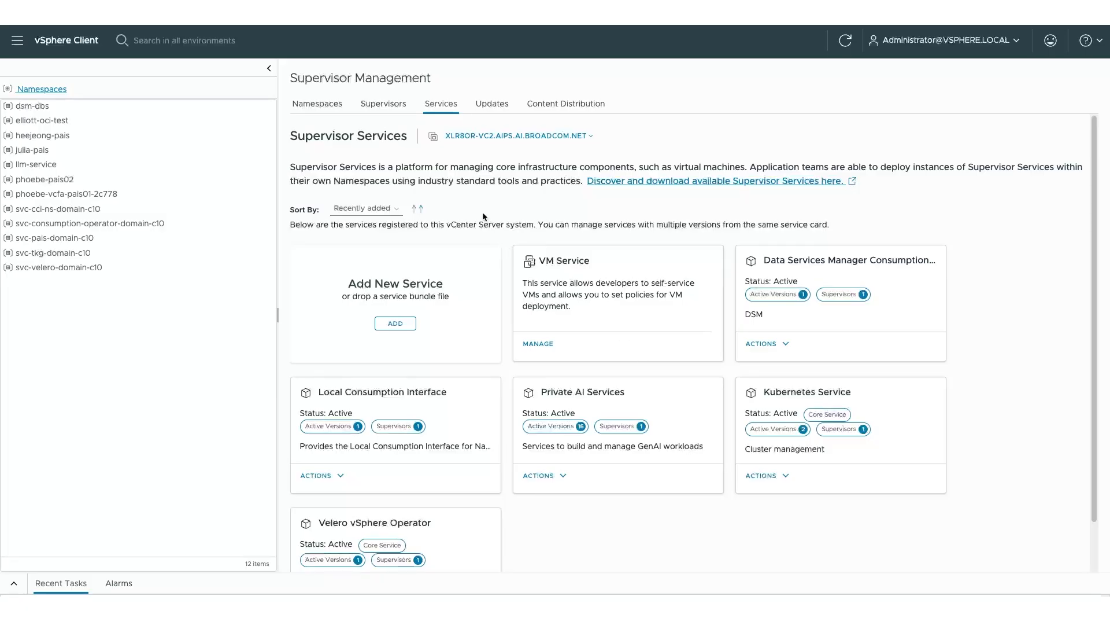
Create namespace phoebe-pais01 on supervisor xlr8or-cls01 in zone domain-c10 and view its summary.
left_click(327, 113)
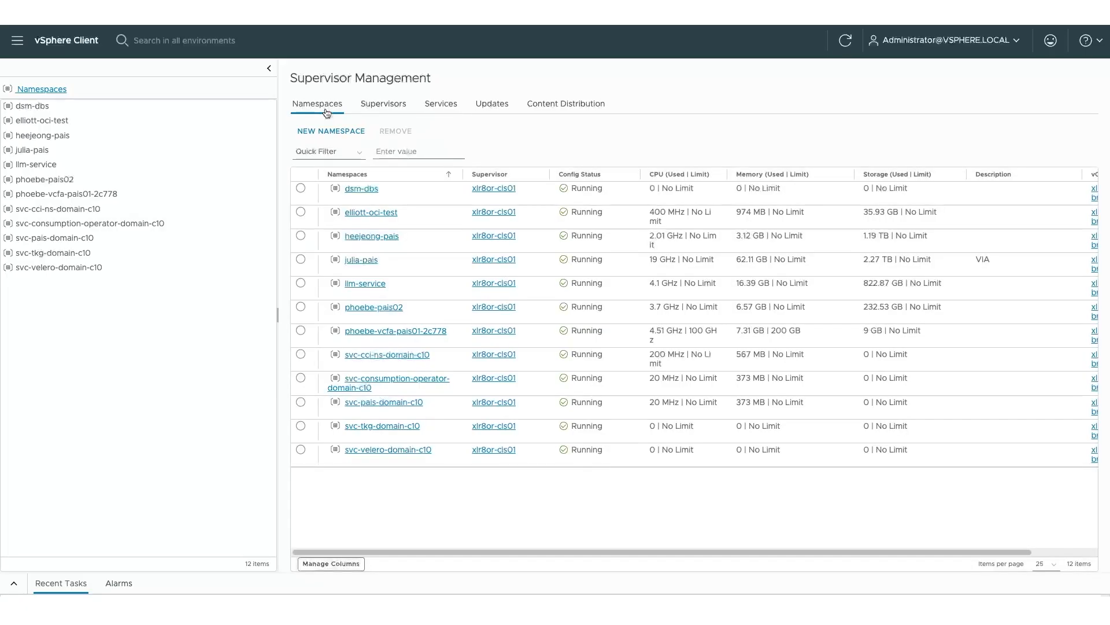
left_click(331, 133)
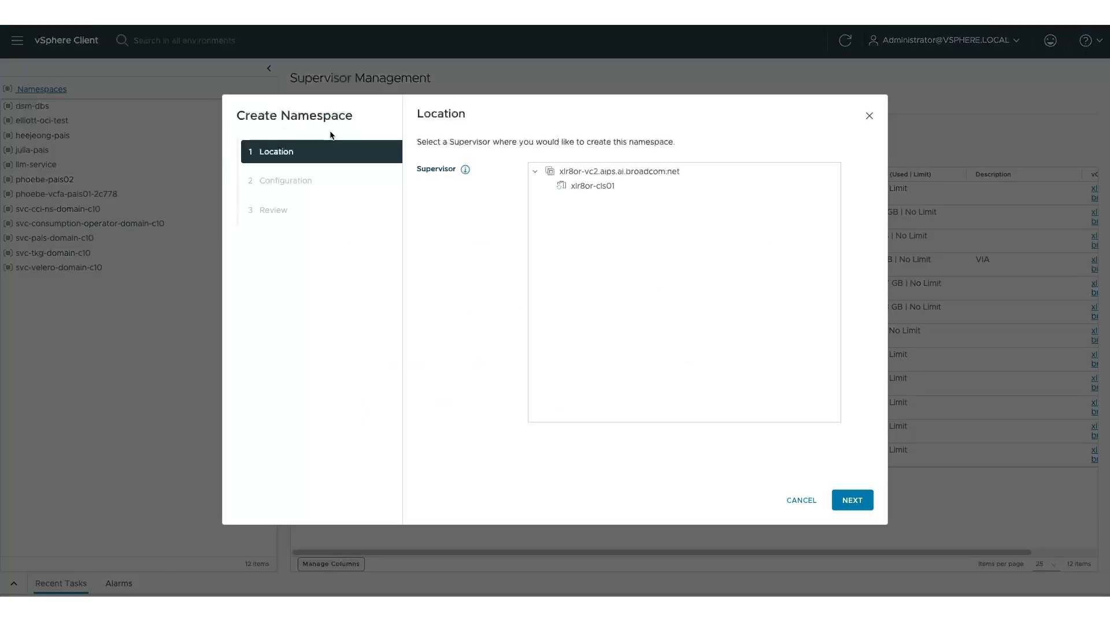
left_click(597, 186)
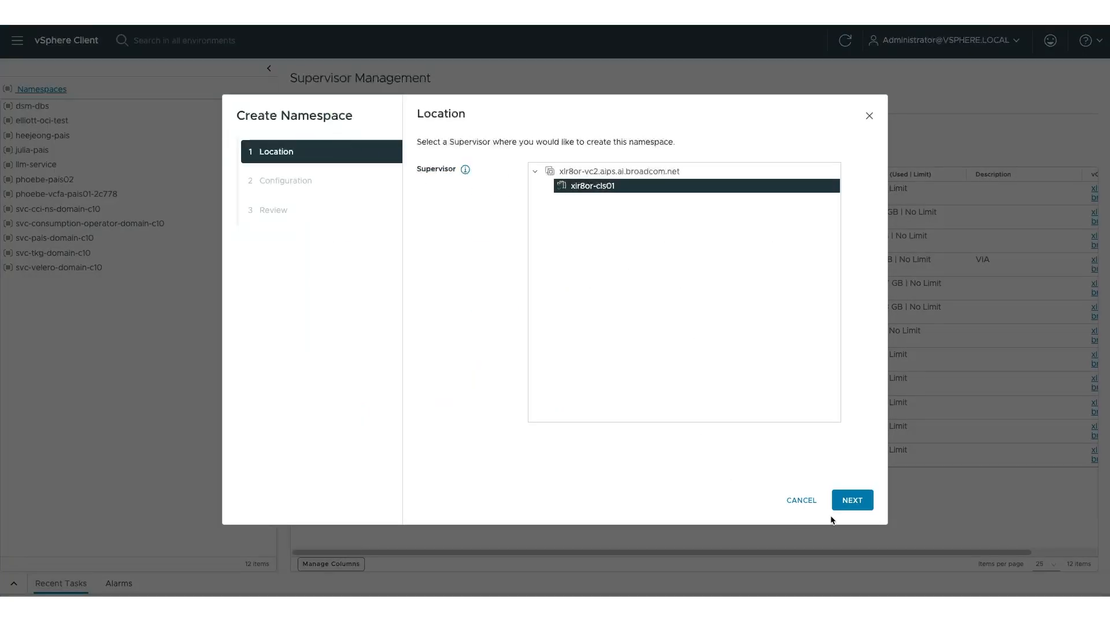
left_click(846, 497)
left_click(625, 159)
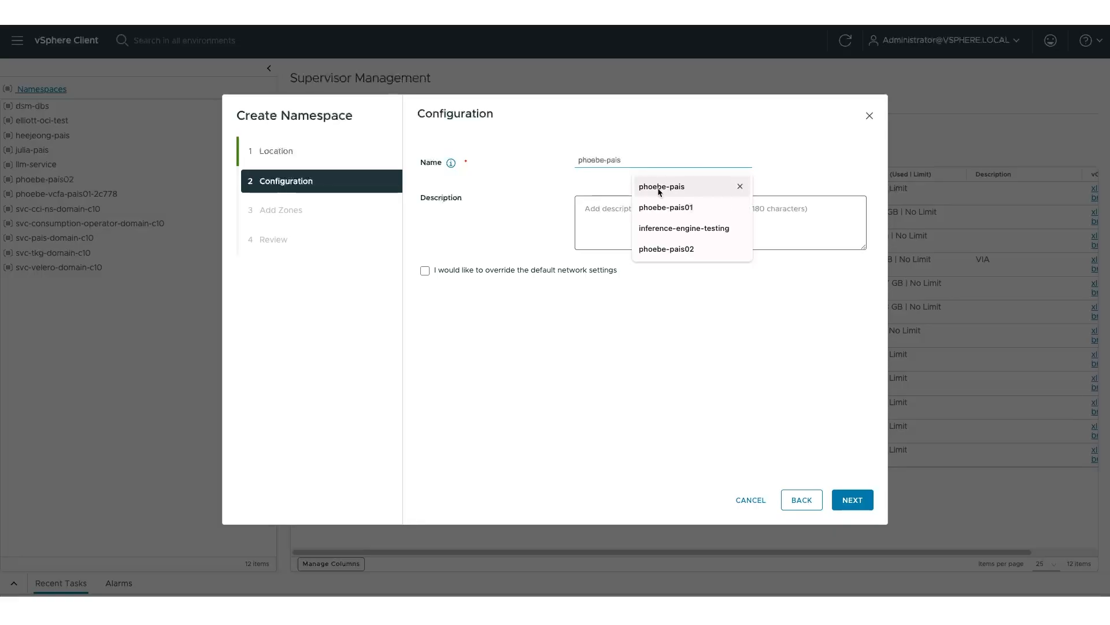
left_click(665, 208)
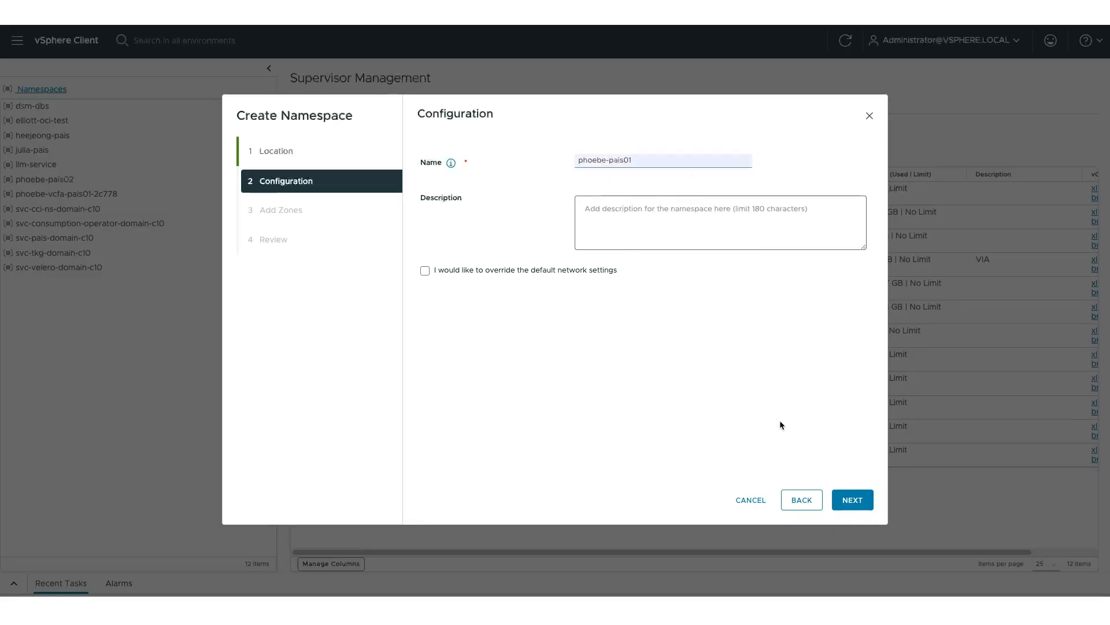
left_click(853, 500)
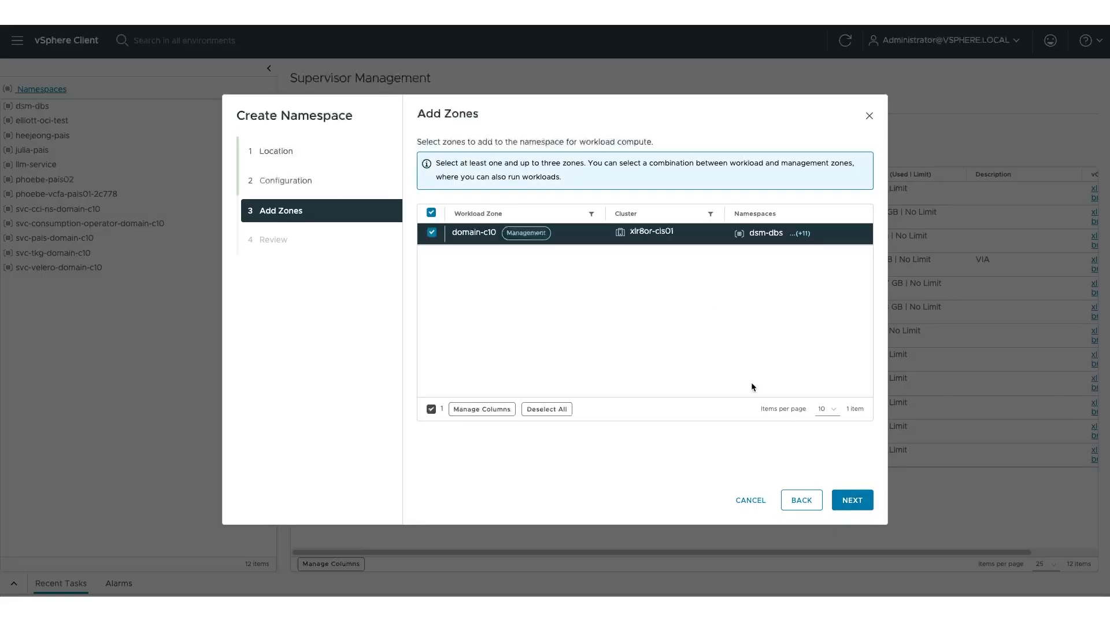
left_click(858, 504)
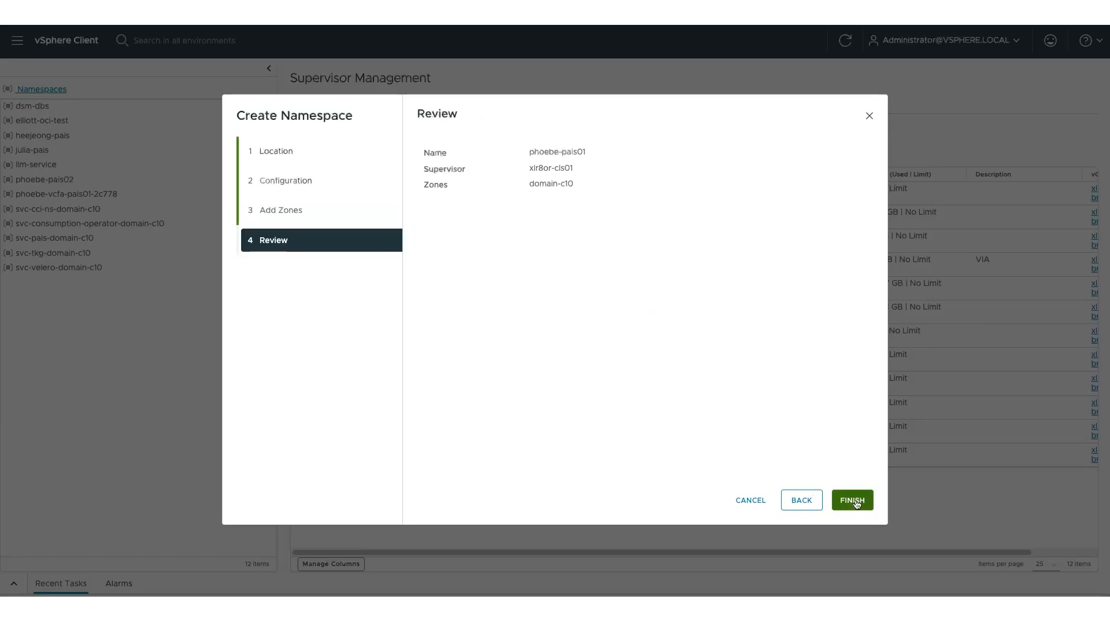
left_click(861, 505)
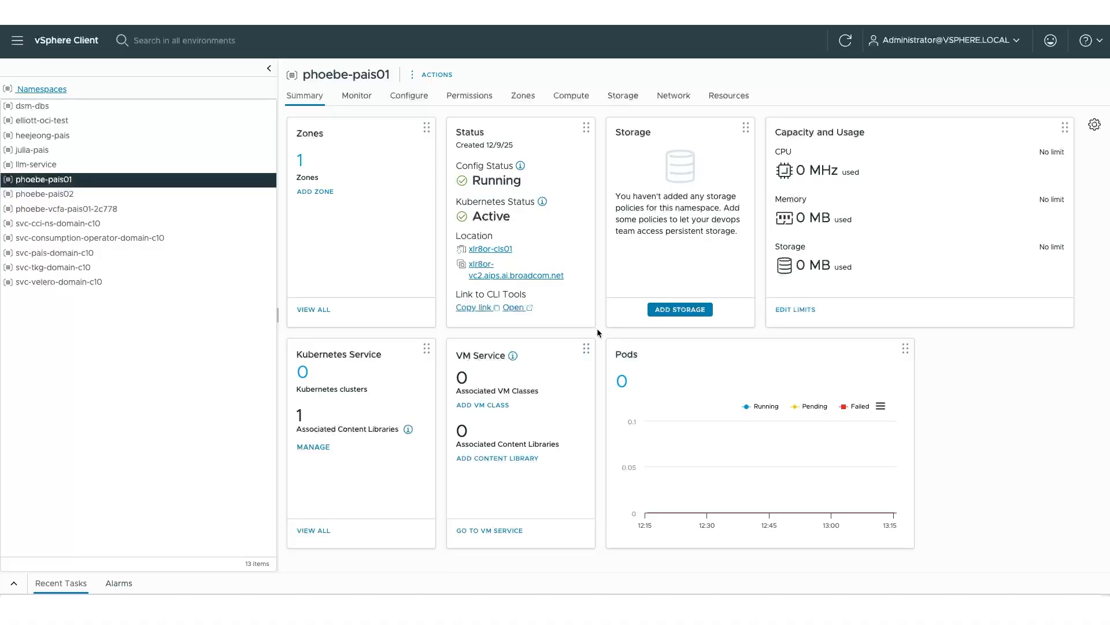
Add VM Encryption Policy and vSAN Default Storage Policy to phoebe-pais01's storage.
left_click(664, 313)
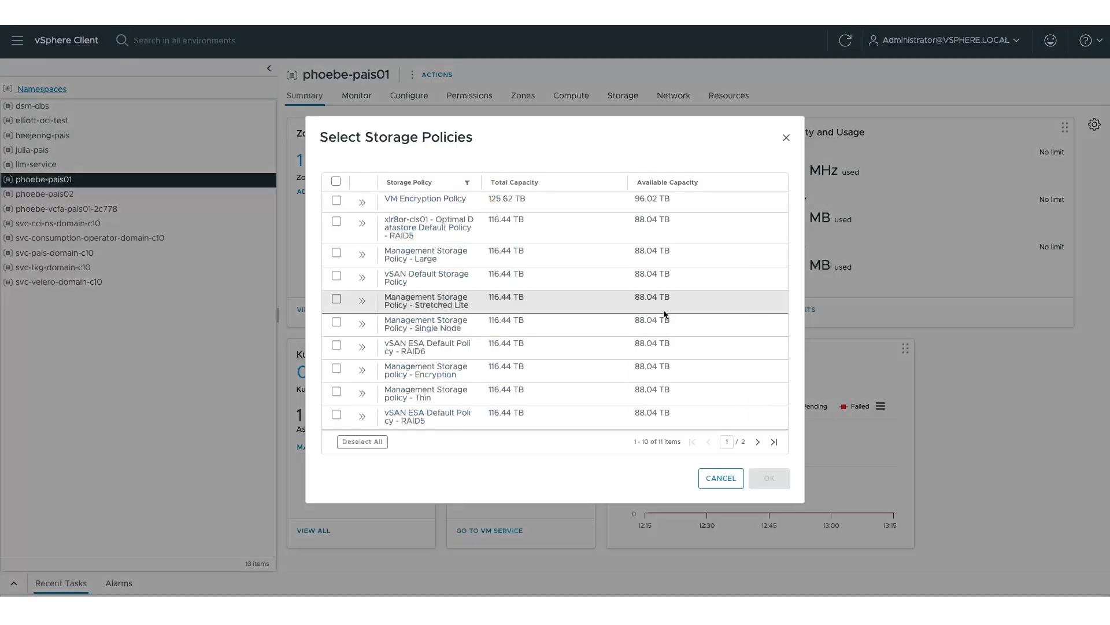
left_click(336, 200)
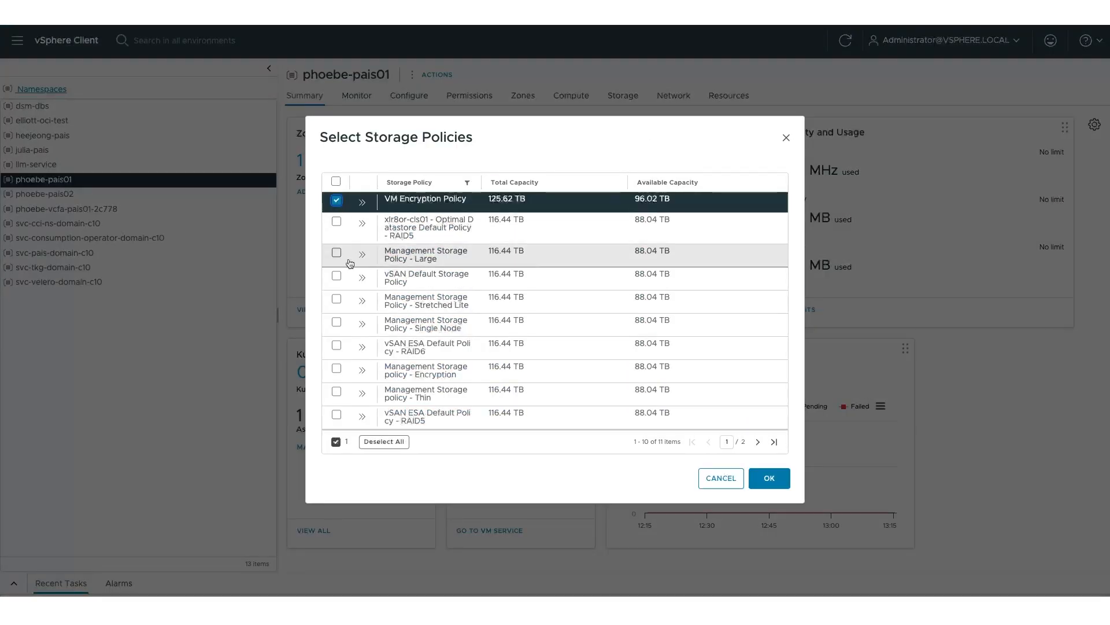
left_click(336, 276)
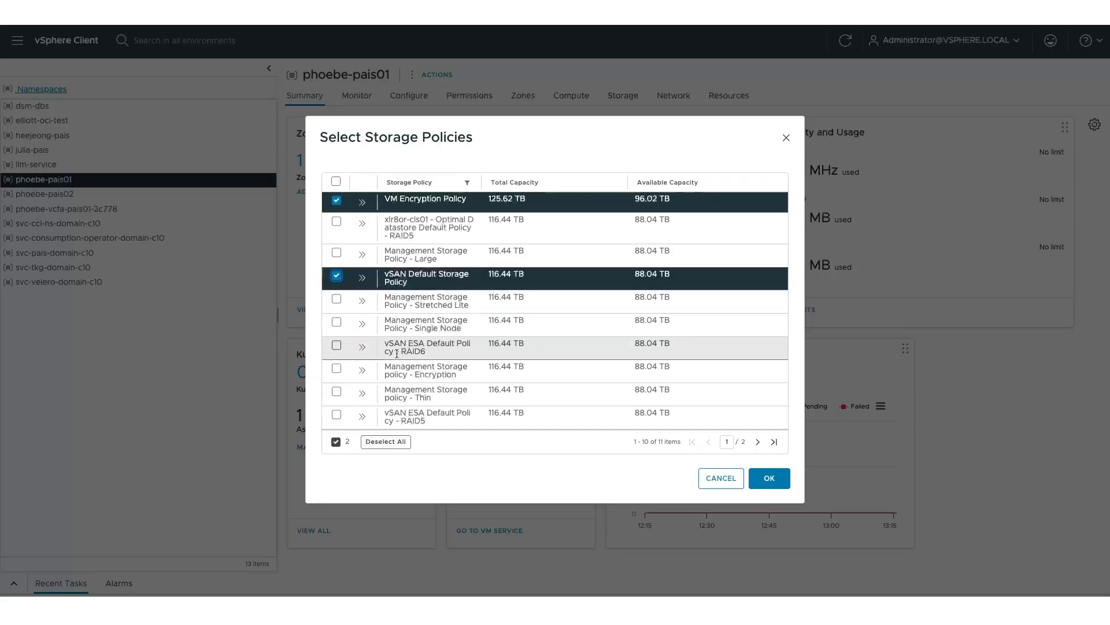
left_click(768, 478)
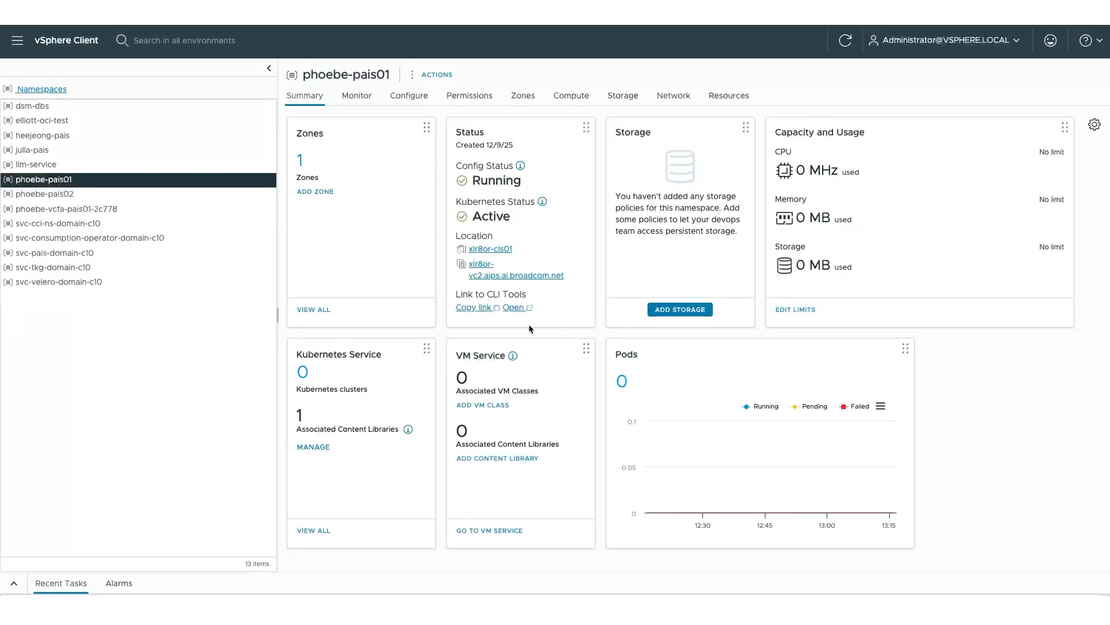
Select the six a100 GPU VM classes, a100-2xgpu-pt through a100d-80c-2cpu-8ram.
left_click(494, 405)
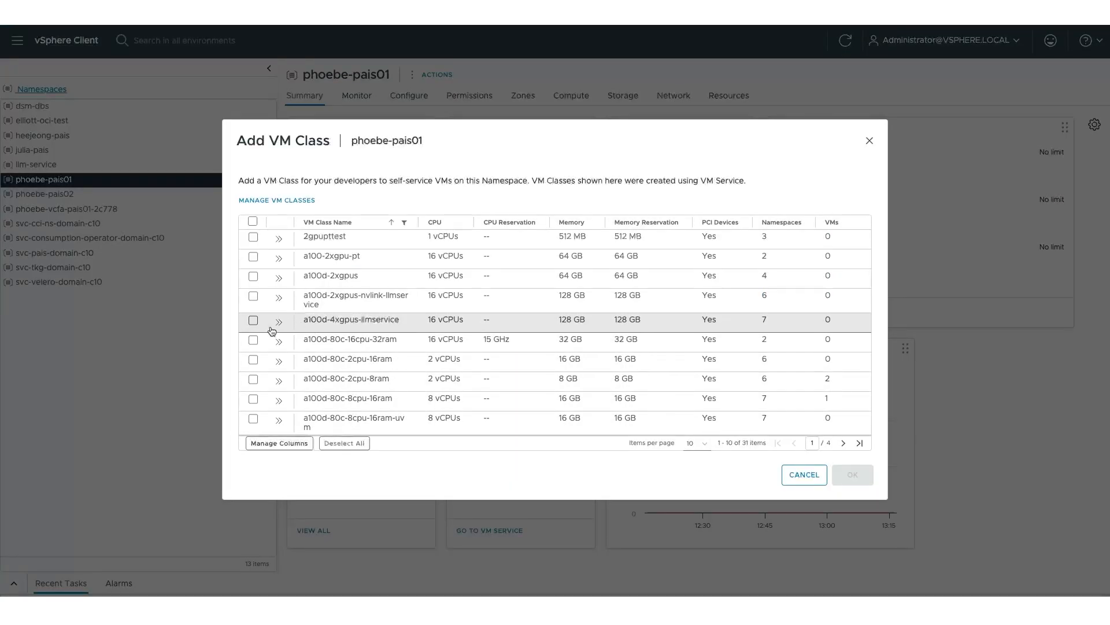
left_click(253, 257)
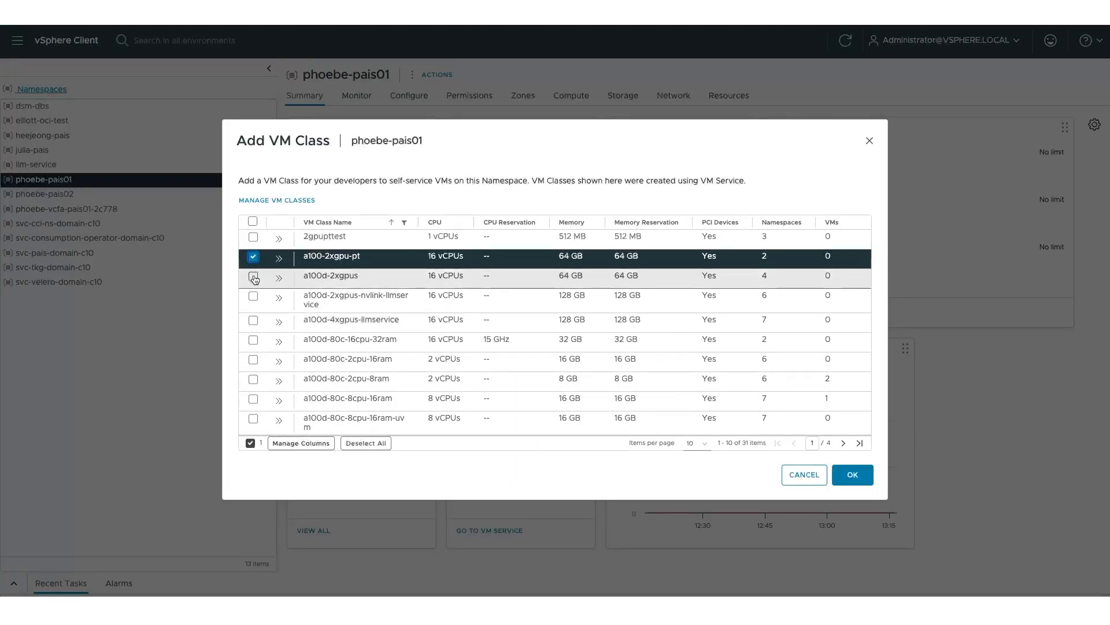
left_click(254, 277)
left_click(253, 320)
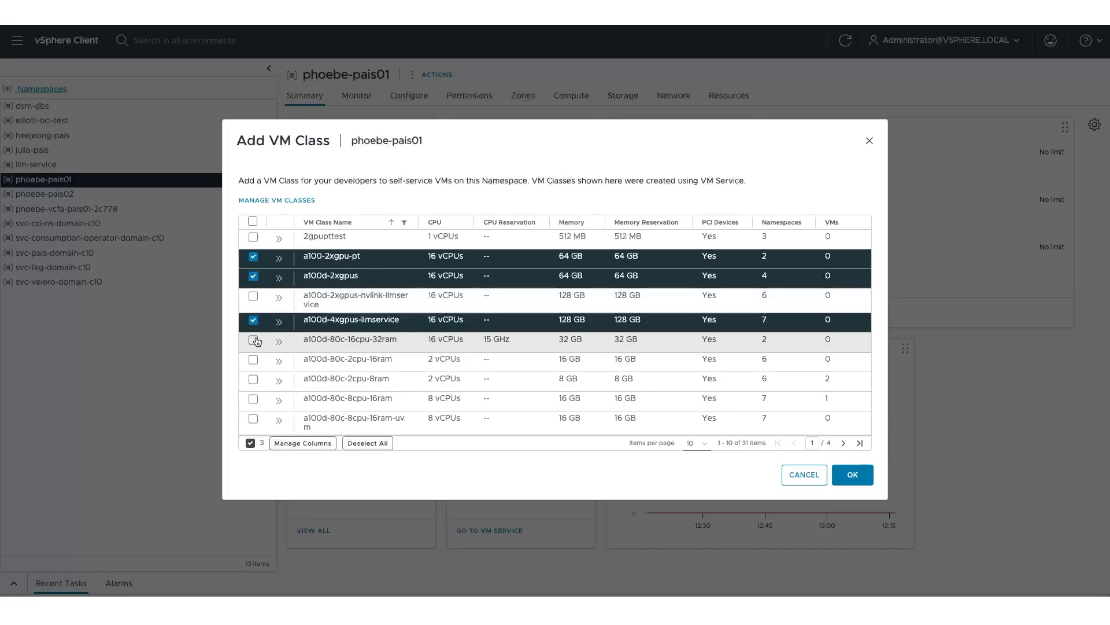
left_click(253, 340)
left_click(254, 359)
left_click(253, 379)
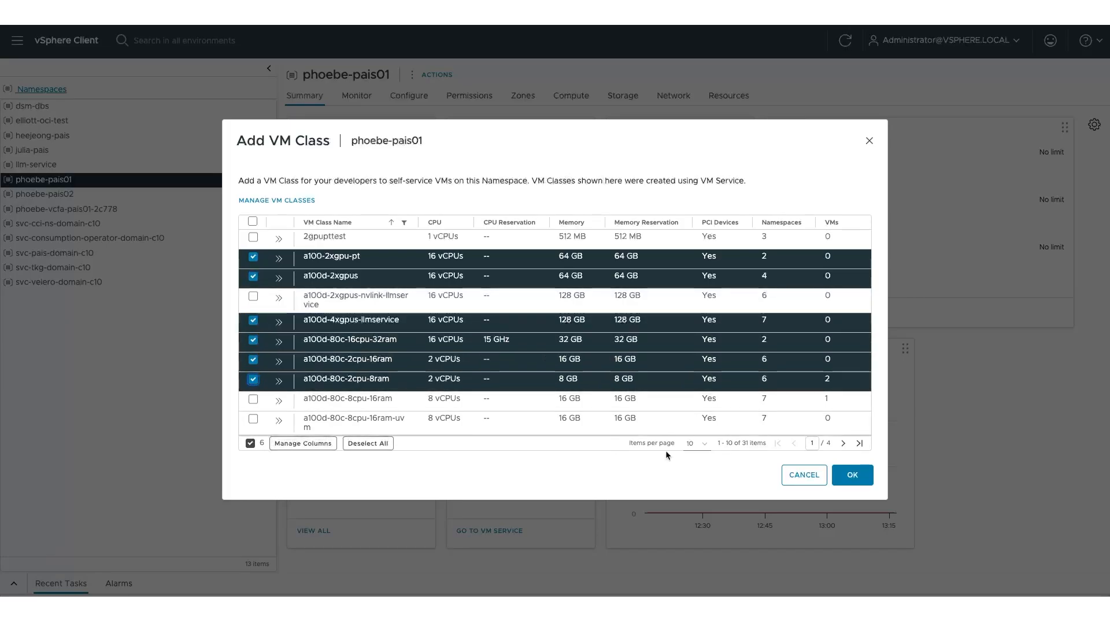
Select the eight best-effort classes (2xlarge to xsmall) and add all 14 VM classes.
left_click(843, 443)
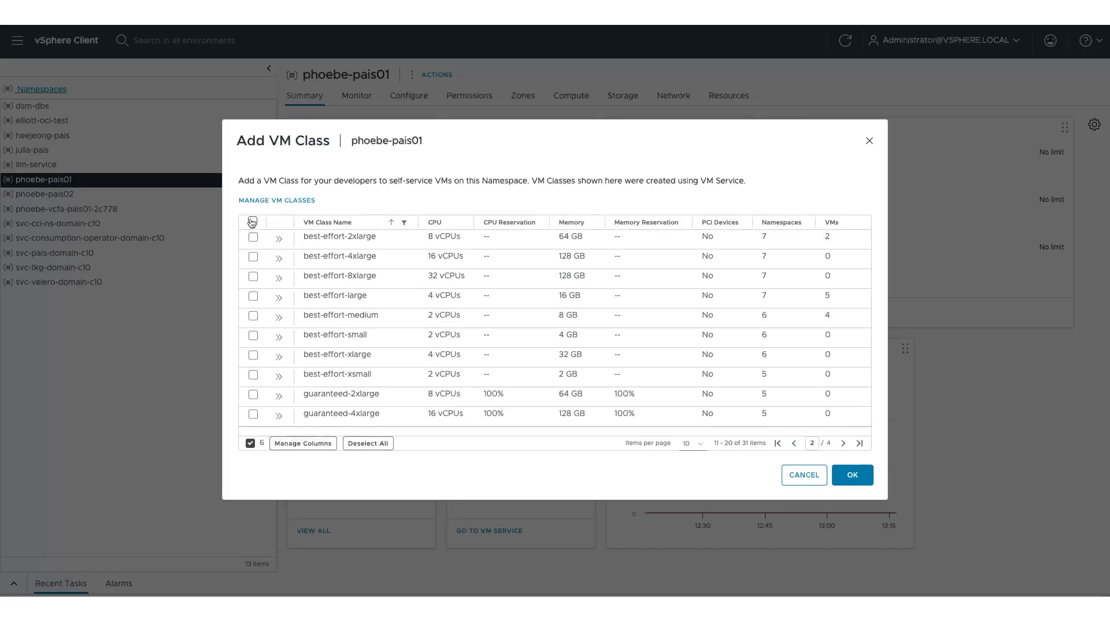
left_click(253, 236)
left_click(253, 256)
left_click(254, 276)
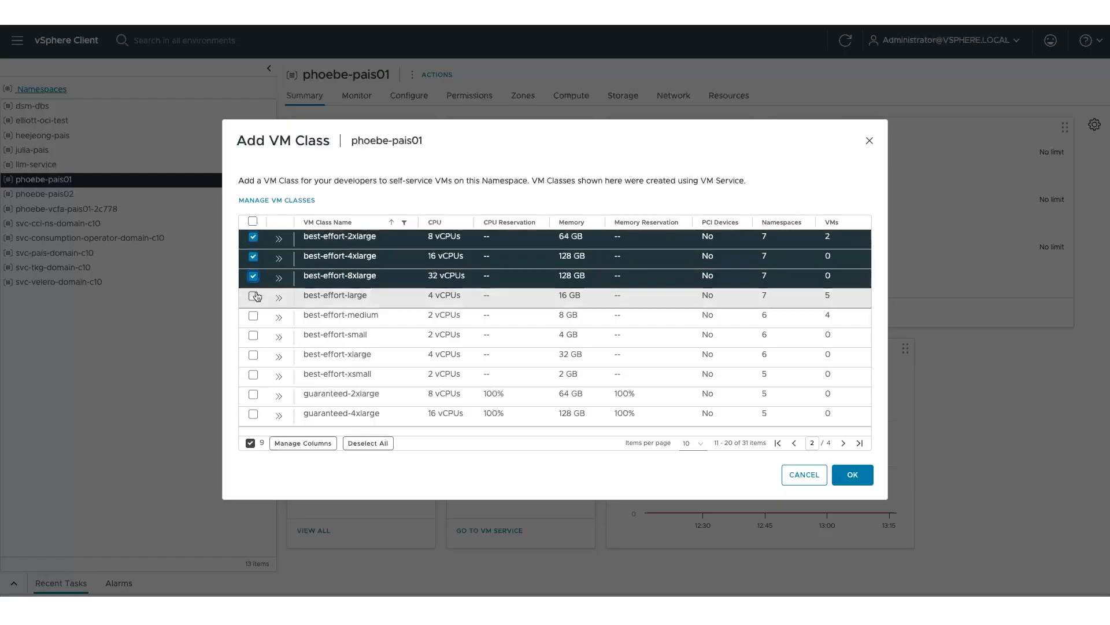
left_click(253, 296)
left_click(253, 315)
left_click(254, 335)
left_click(253, 355)
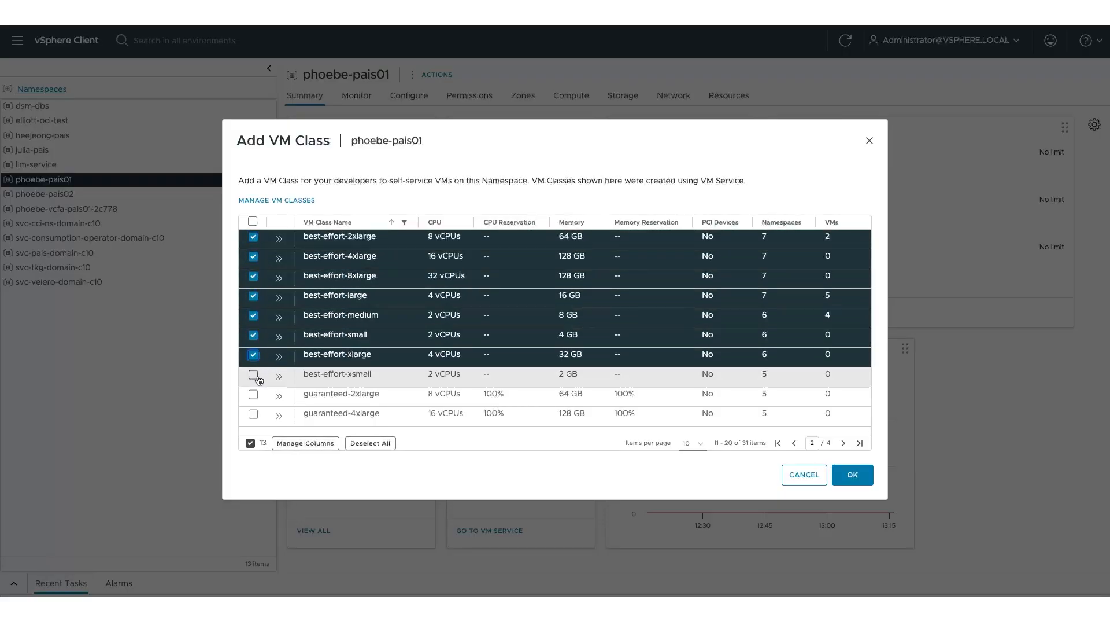
left_click(253, 374)
left_click(844, 443)
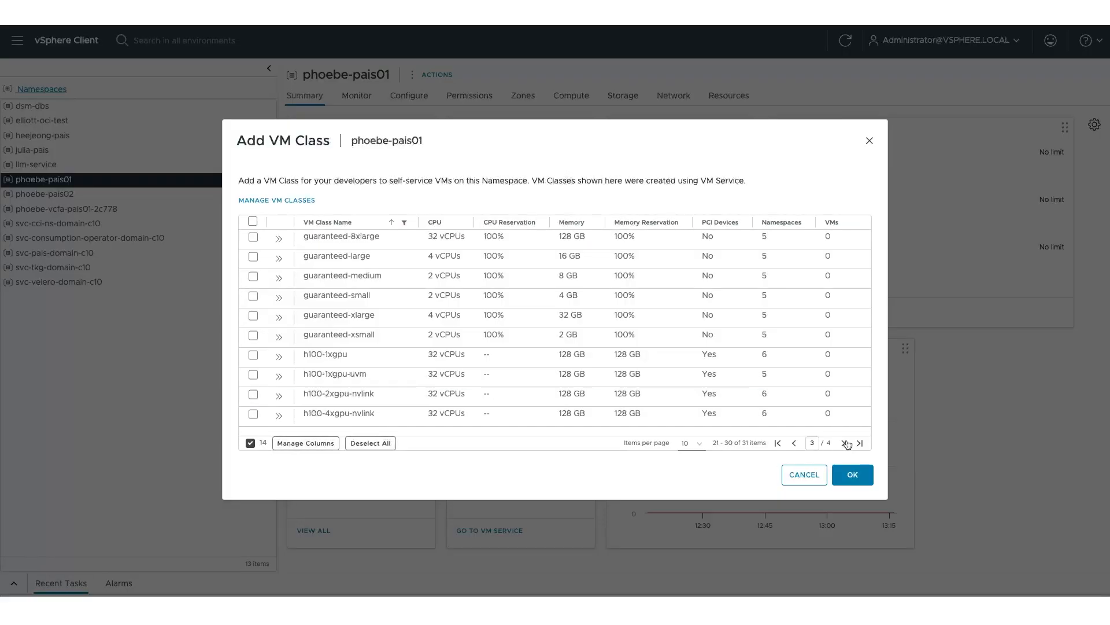
left_click(847, 475)
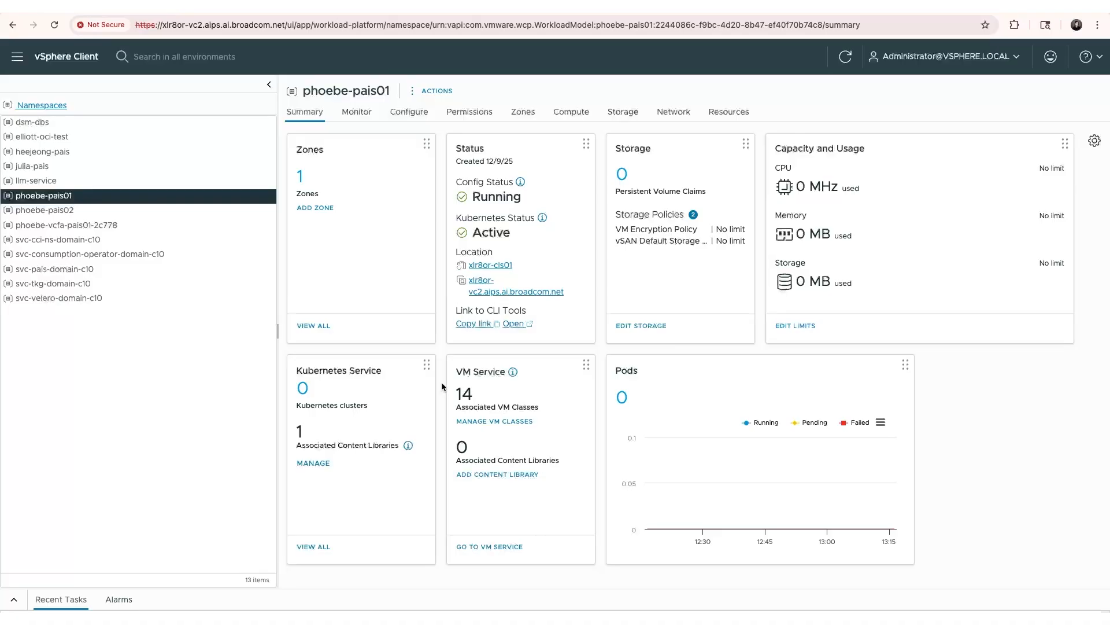
In the Private AI Services docs, highlight the PostgreSQL database prerequisite sentence.
left_click(423, 7)
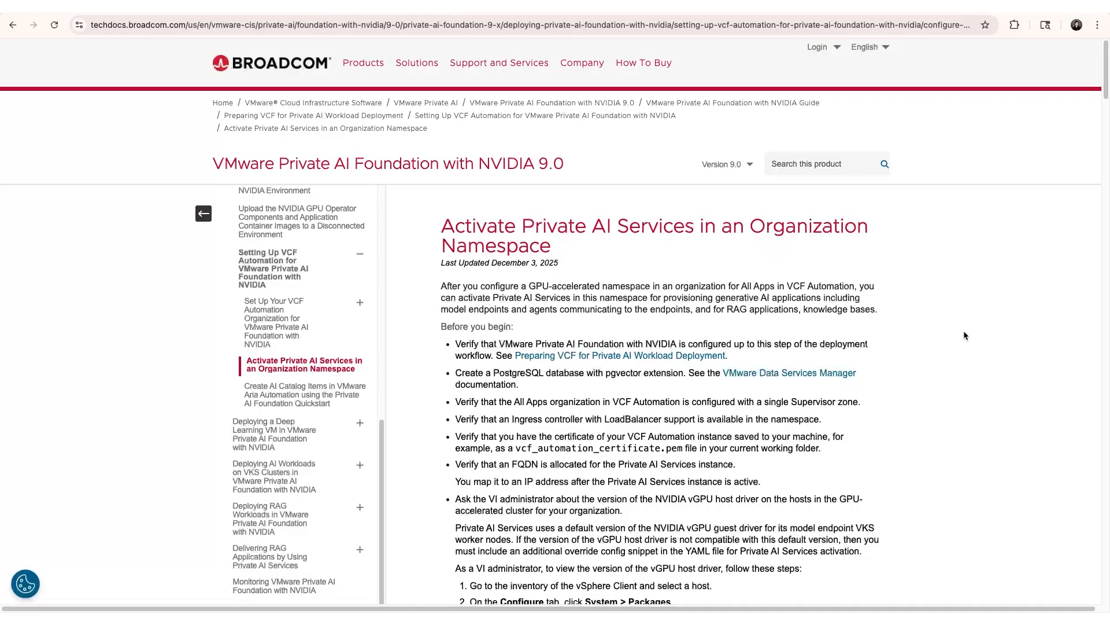
scroll(964, 336, "down", 3)
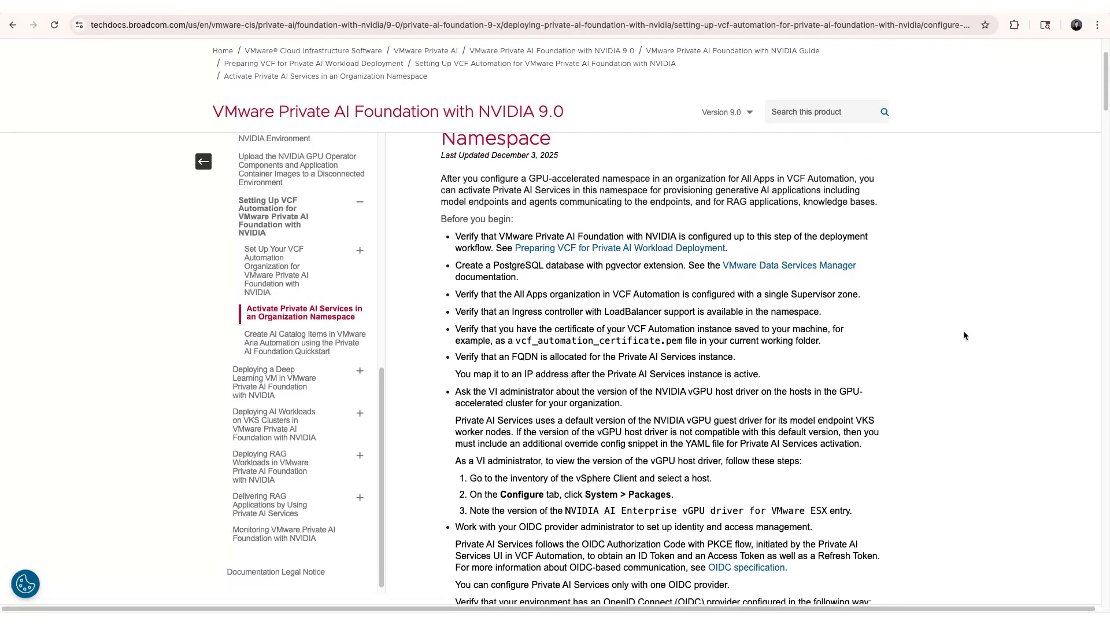
scroll(964, 332, "down", 1)
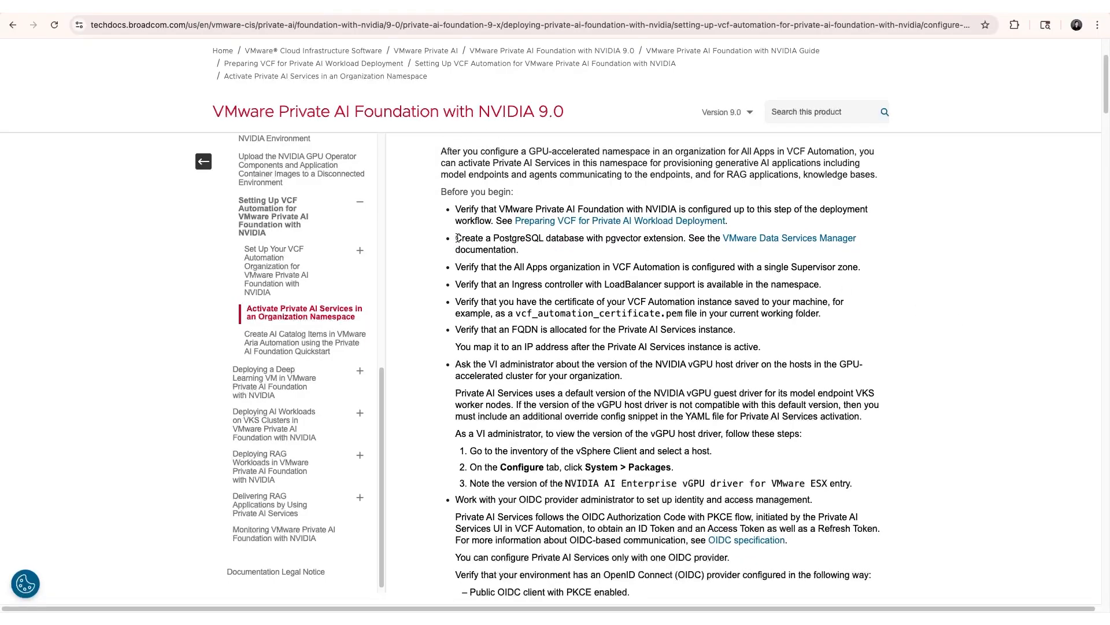
left_click_drag(455, 239, 684, 241)
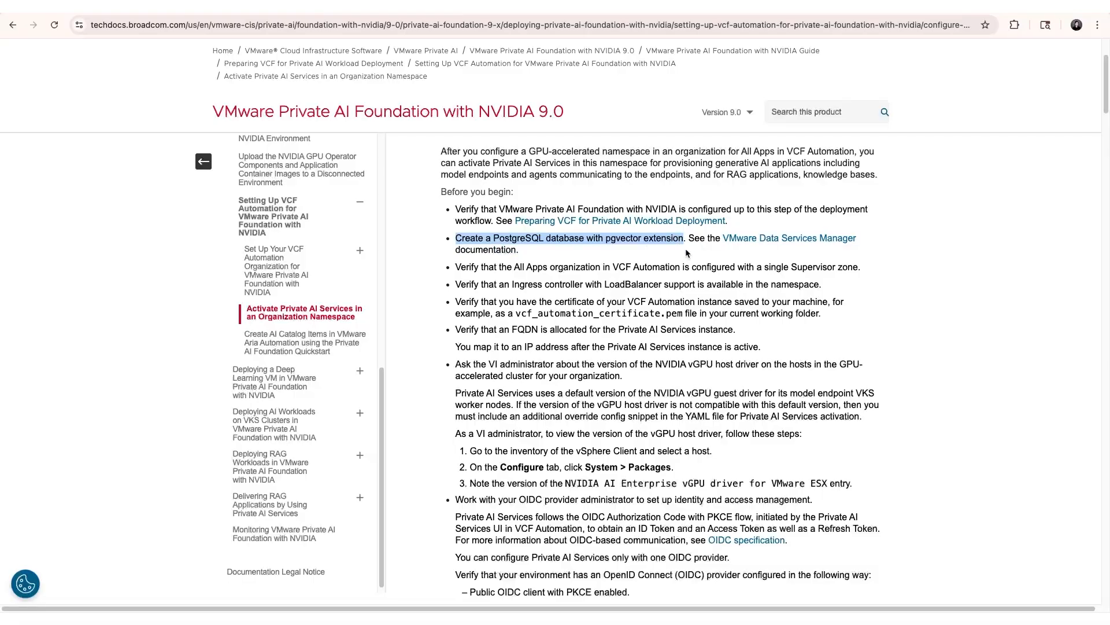
Highlight the 'Work with your OIDC provider' requirement further down the page.
scroll(428, 434, "down", 1)
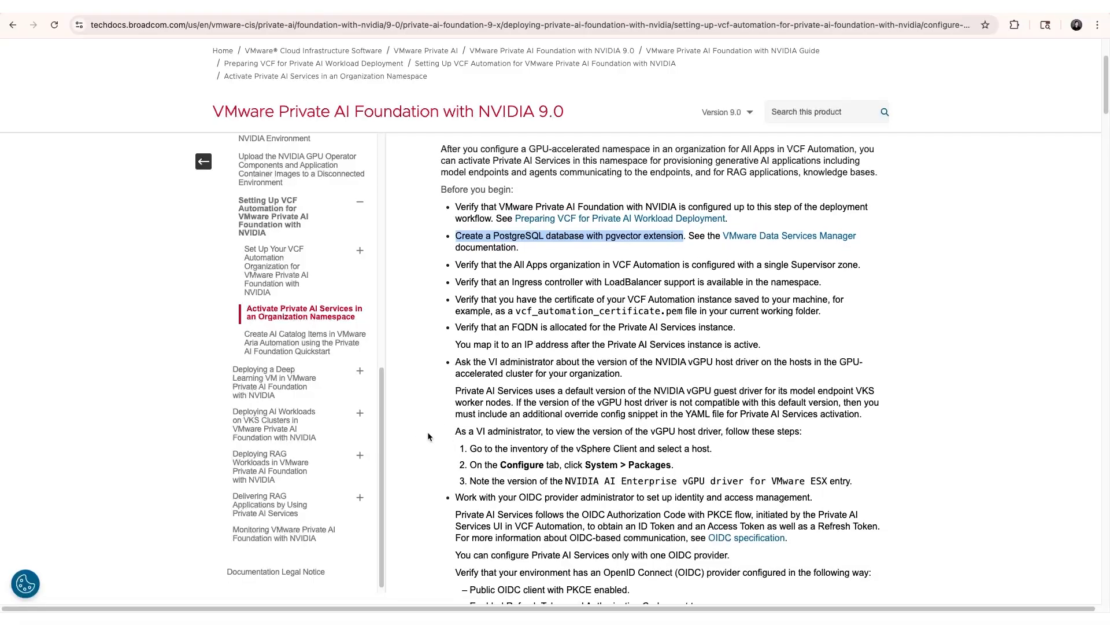
scroll(428, 431, "down", 3)
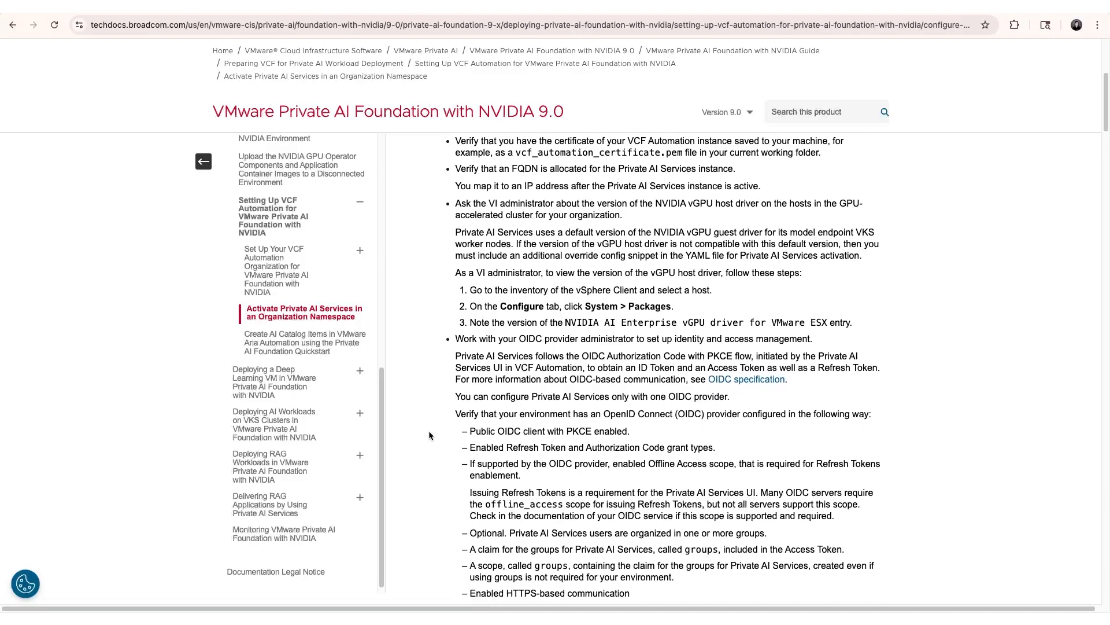
scroll(429, 434, "down", 1)
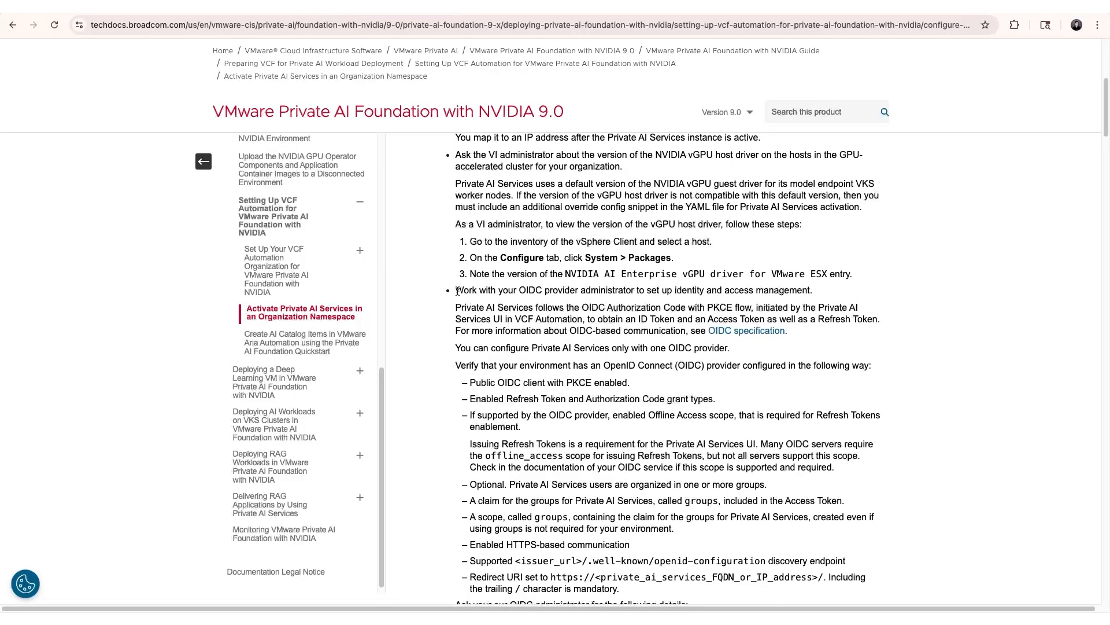
left_click_drag(457, 291, 578, 289)
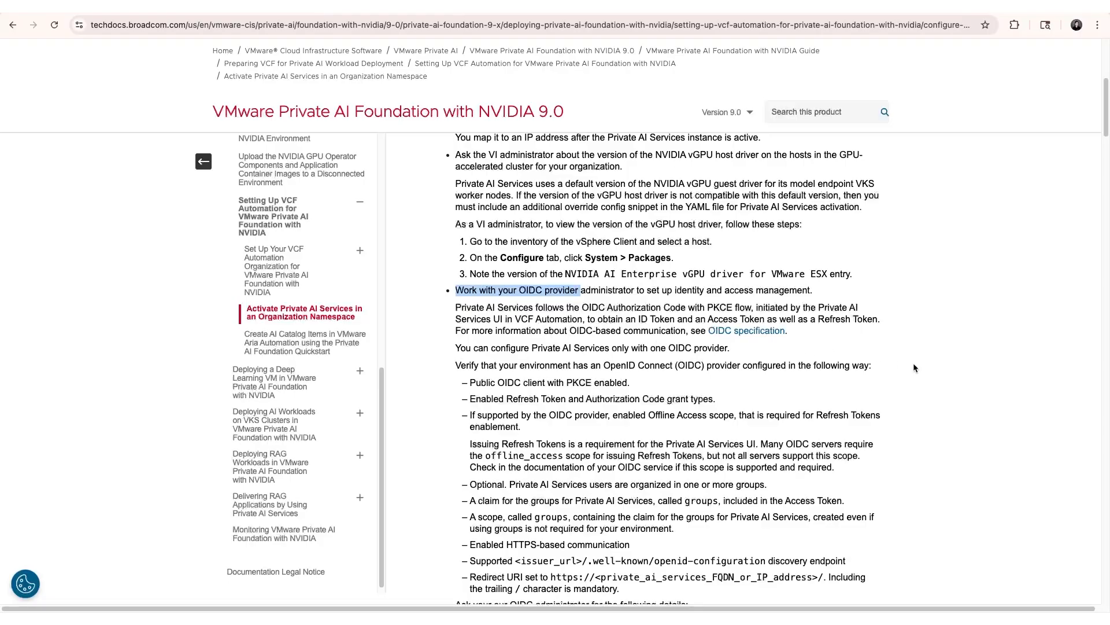
Scroll down to the PAISConfiguration YAML template code block.
scroll(914, 368, "down", 1)
scroll(914, 367, "down", 3)
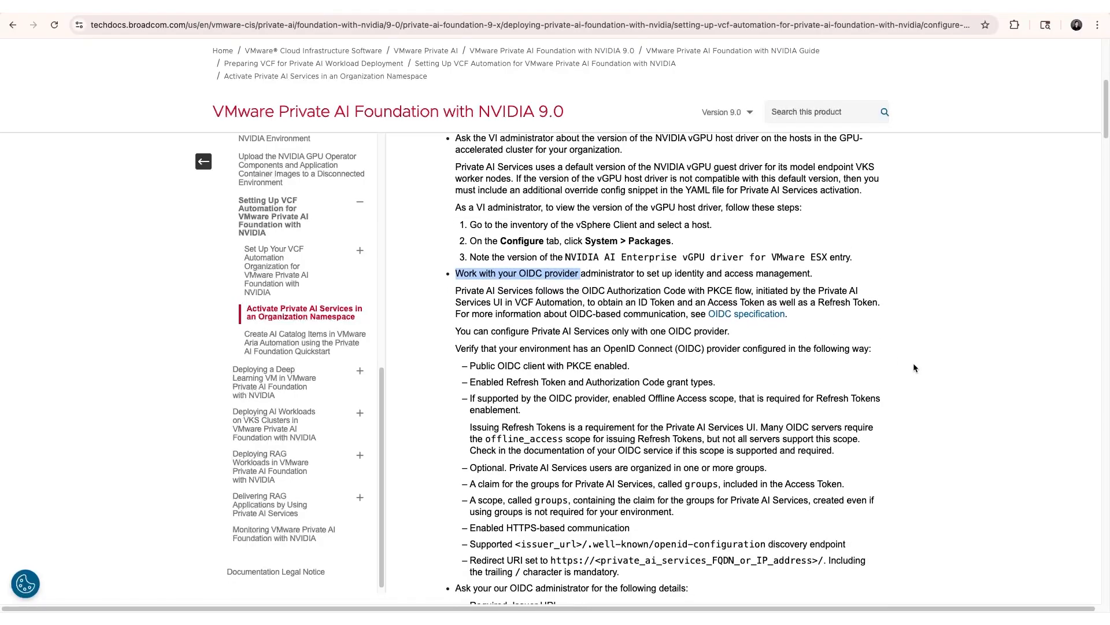
scroll(914, 368, "down", 1)
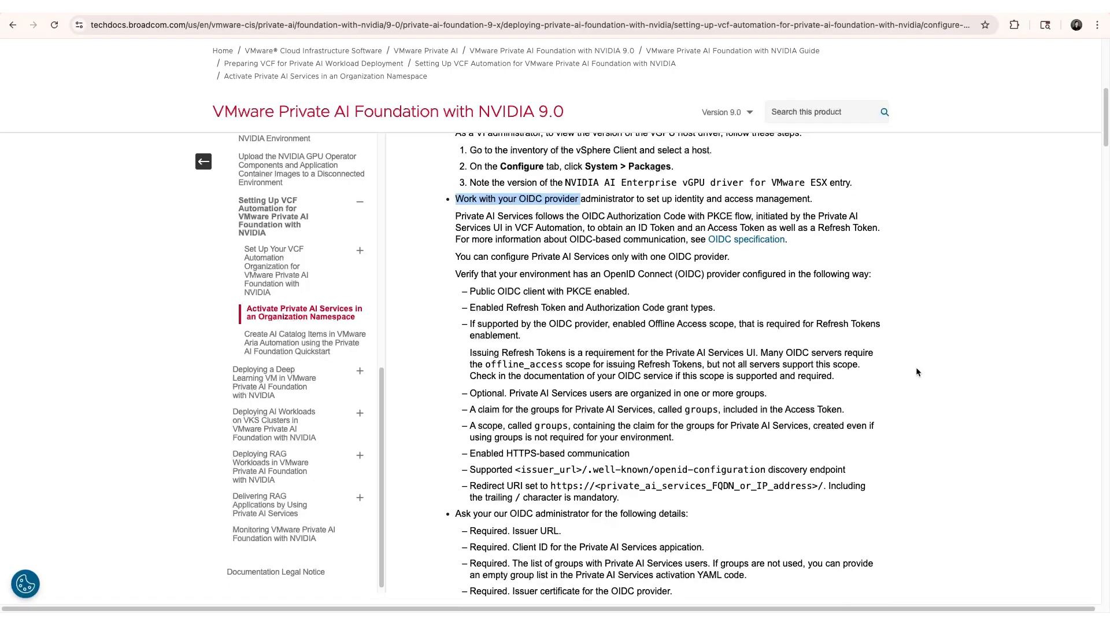
scroll(917, 371, "down", 10)
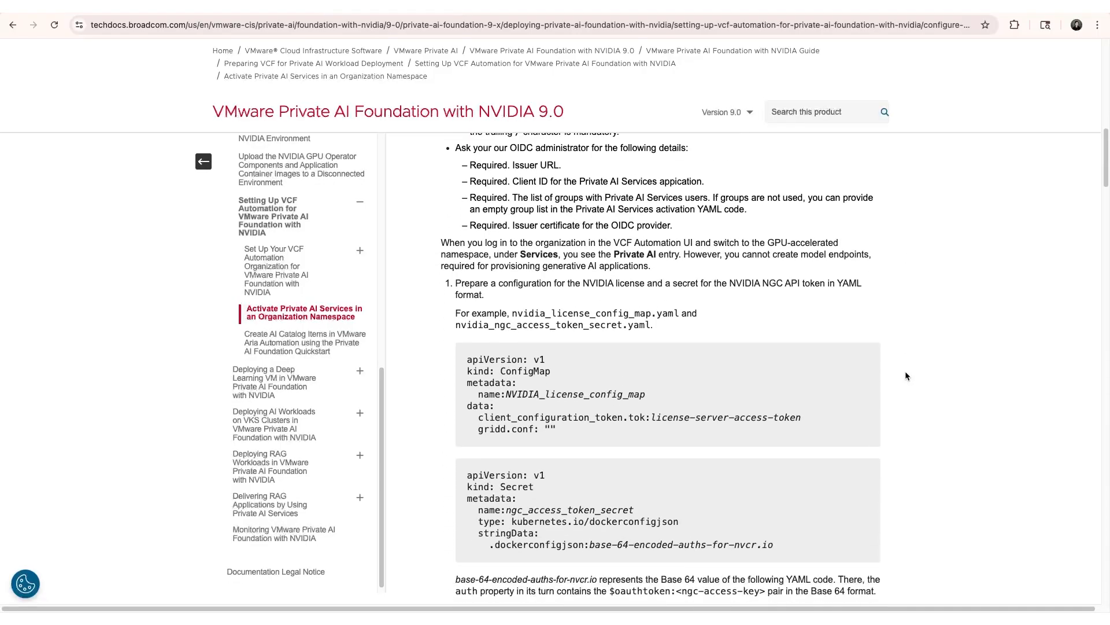
scroll(905, 375, "down", 20)
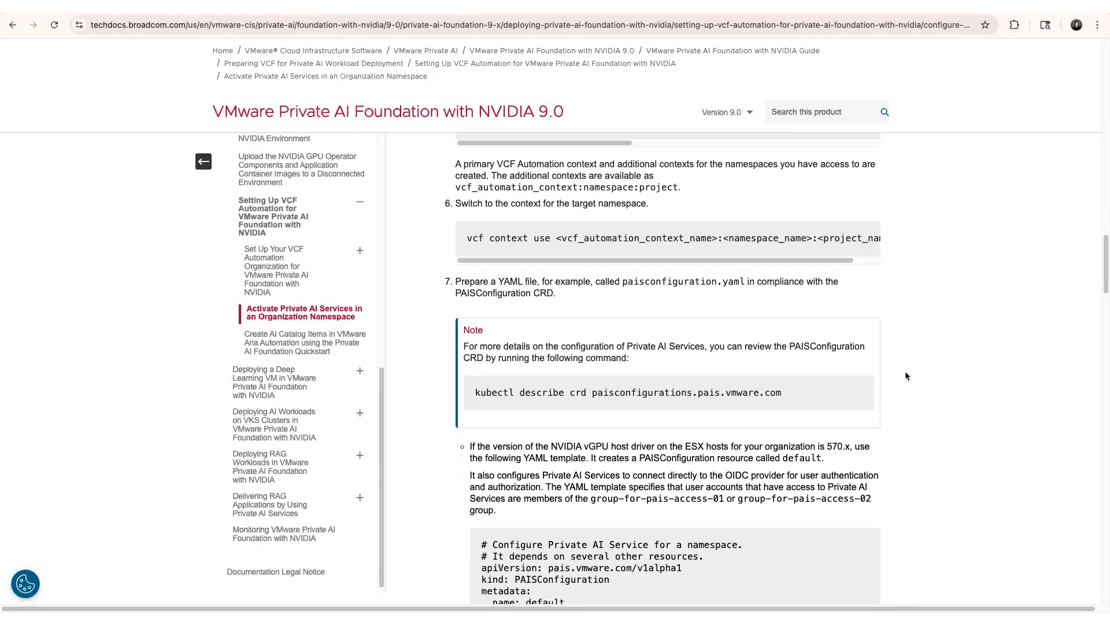
scroll(905, 375, "down", 6)
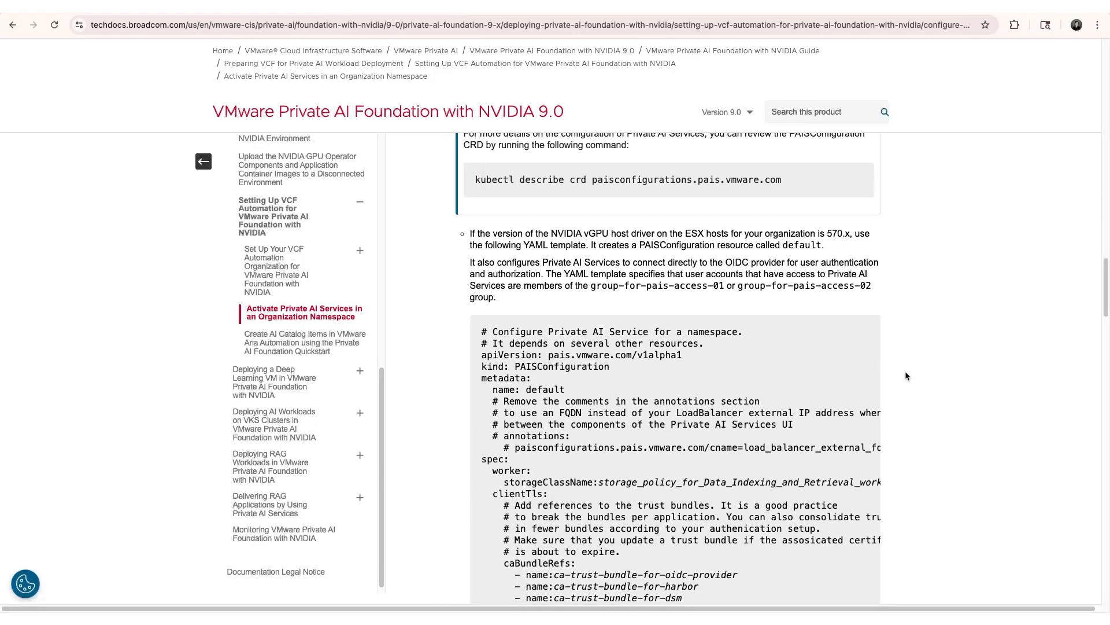
scroll(905, 376, "down", 1)
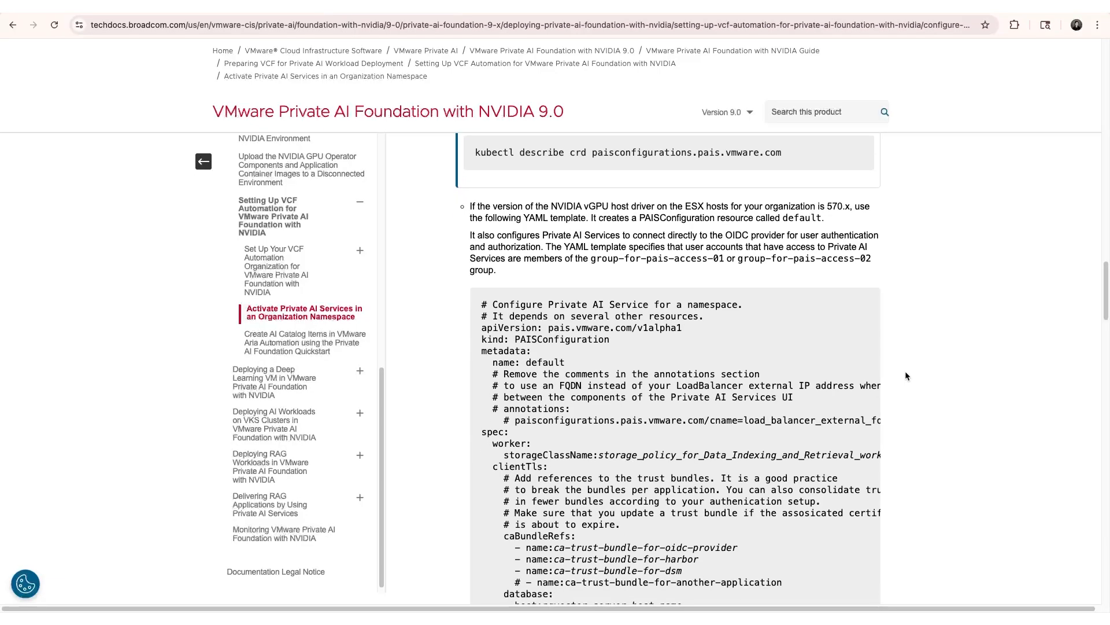
scroll(906, 376, "down", 2)
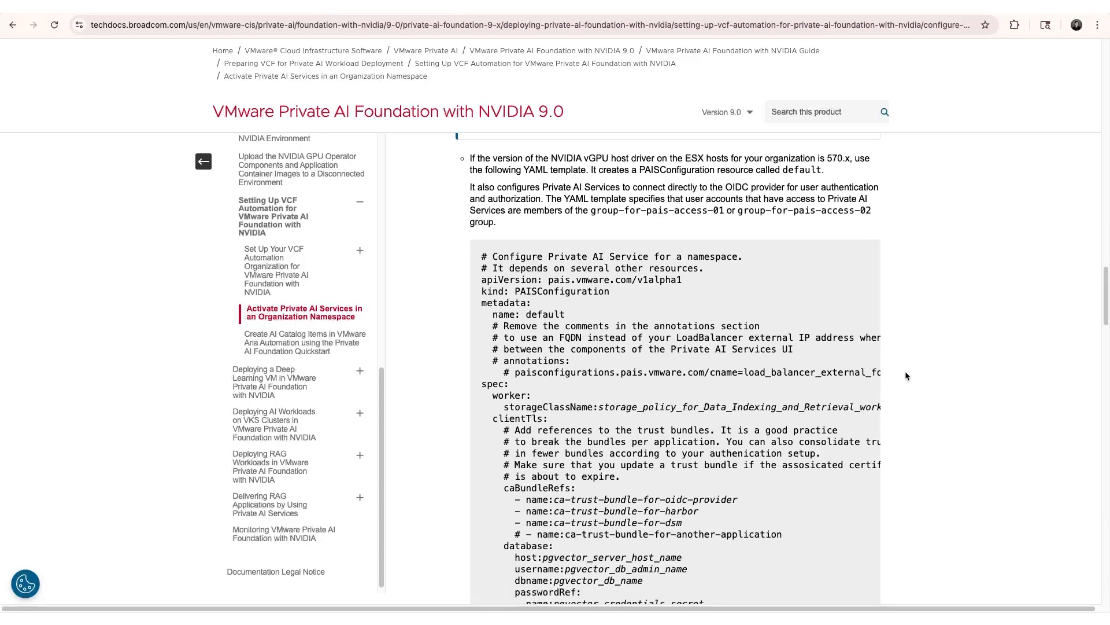
scroll(906, 376, "down", 1)
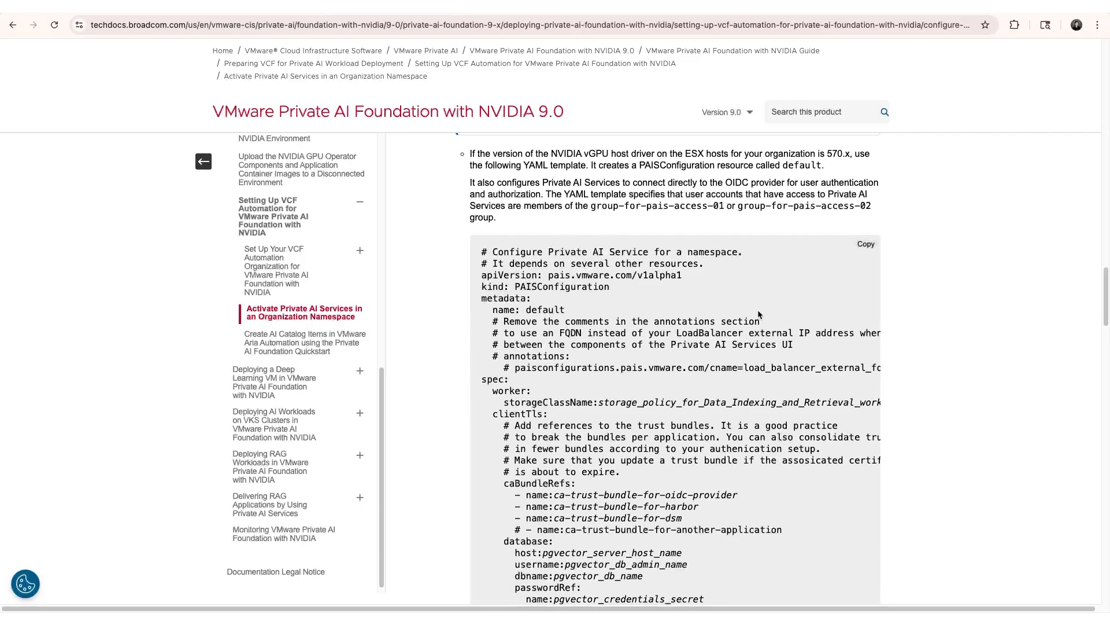
Paste the copied PAISConfiguration template into paisconfiguration-phoebe-pais01.yaml in Sublime Text.
left_click(863, 247)
key("super+Tab")
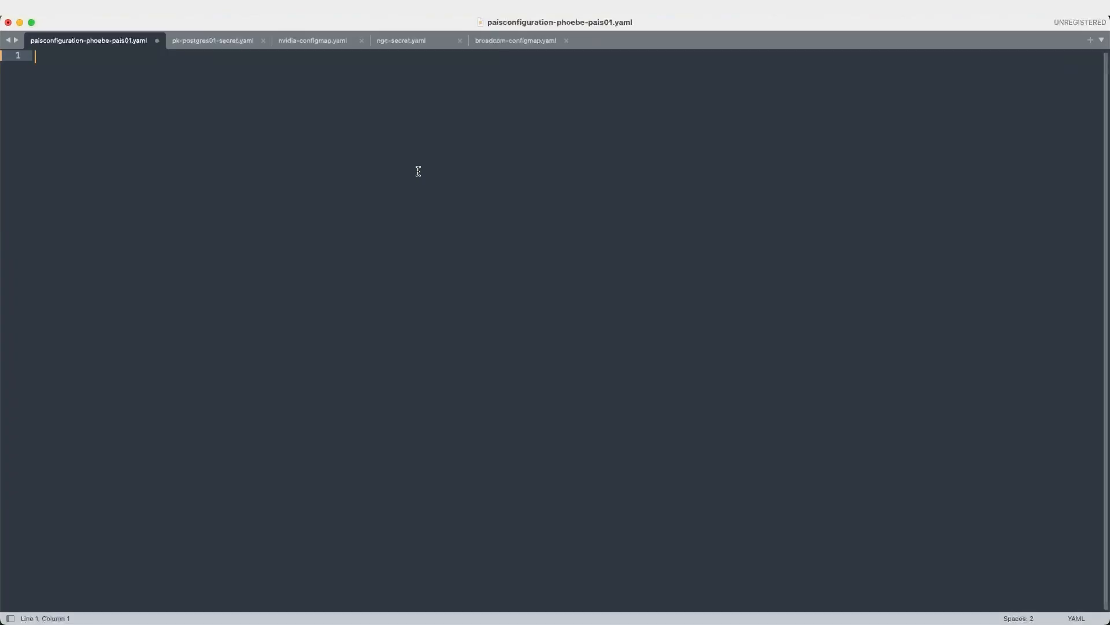
key("super+v")
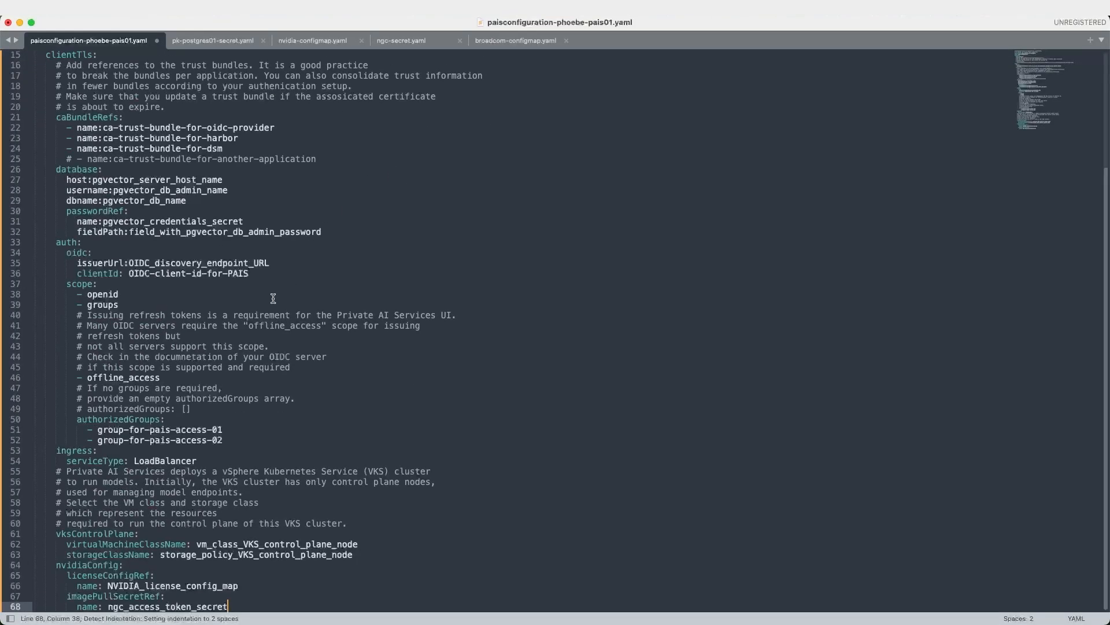
scroll(273, 298, "up", 3)
scroll(273, 298, "up", 2)
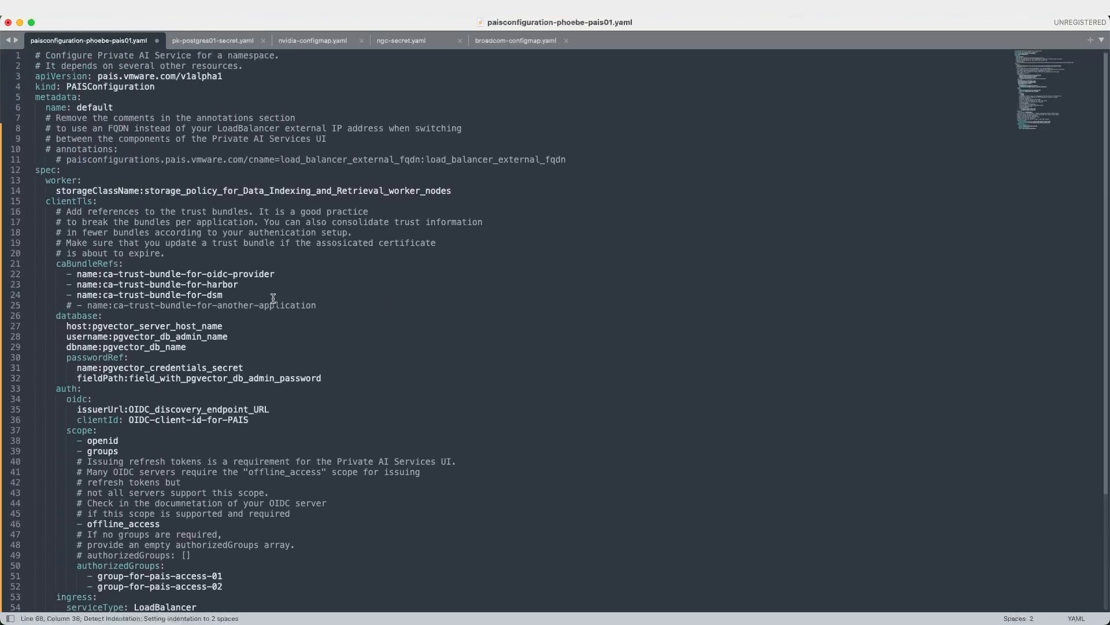
Enlarge the editor text and inspect the commented annotation line 11.
left_click(199, 96)
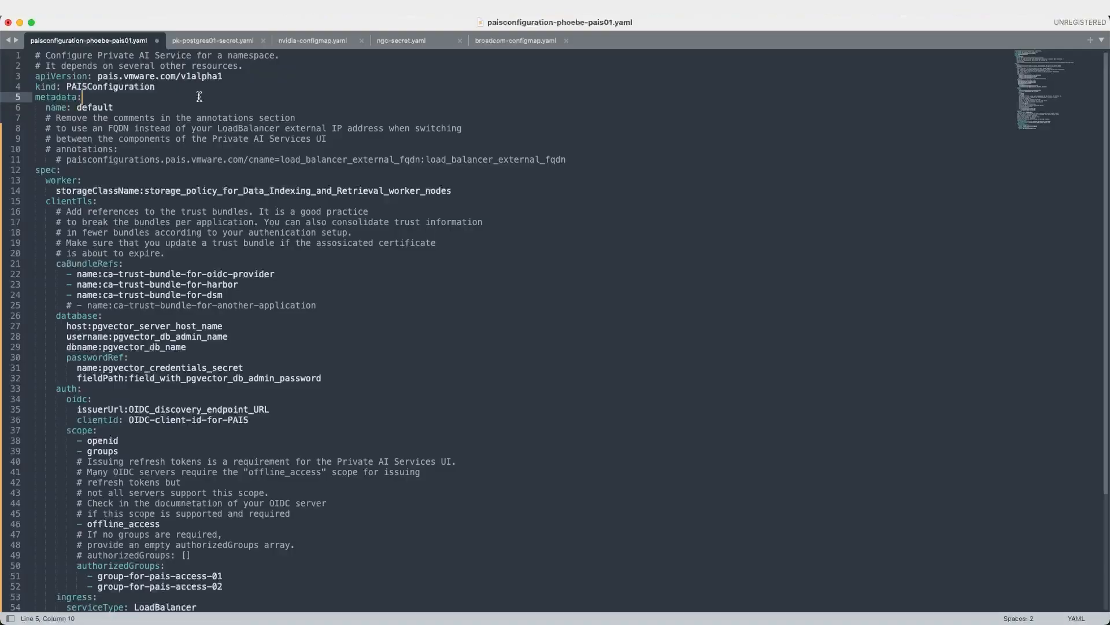
key("super+equal")
key("super+equal")
key("super+equal")
key("super+equal")
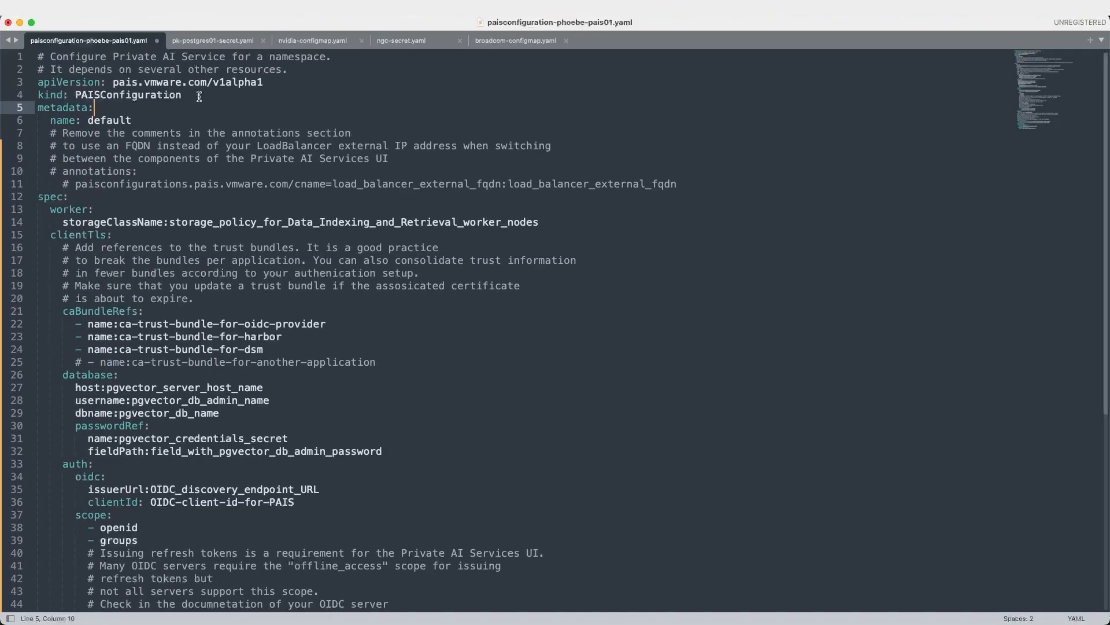
left_click(212, 96)
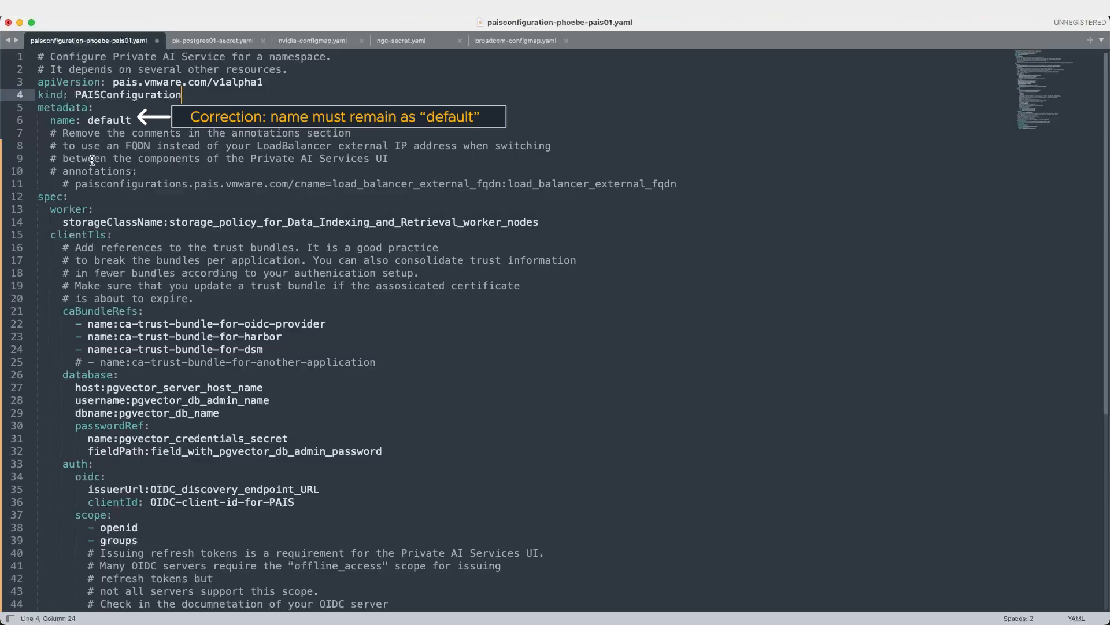
left_click_drag(62, 184, 676, 184)
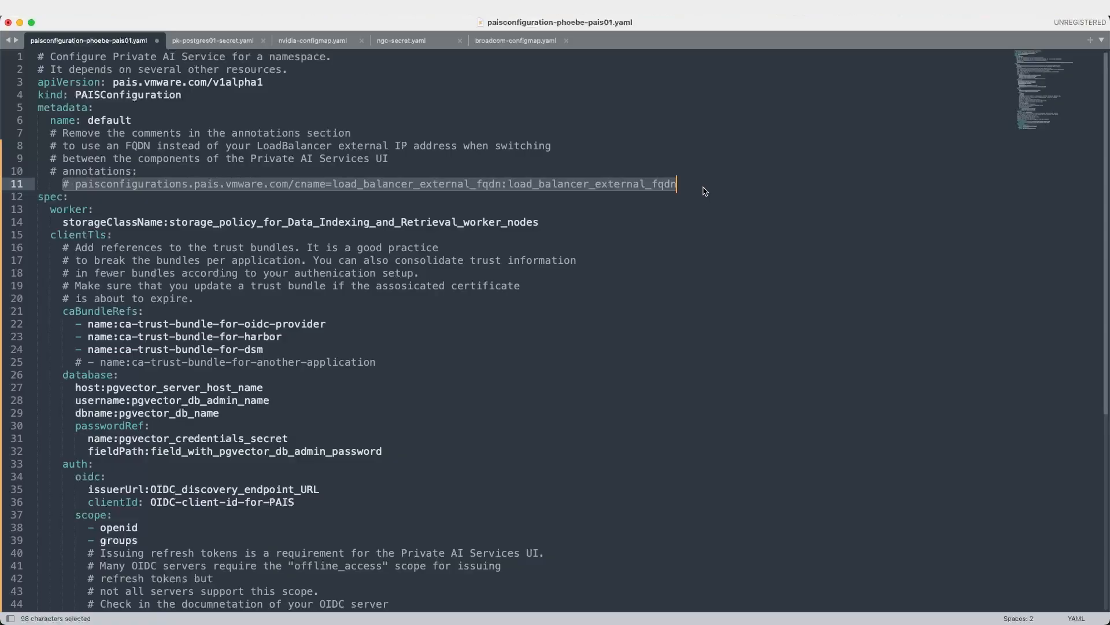
left_click(154, 200)
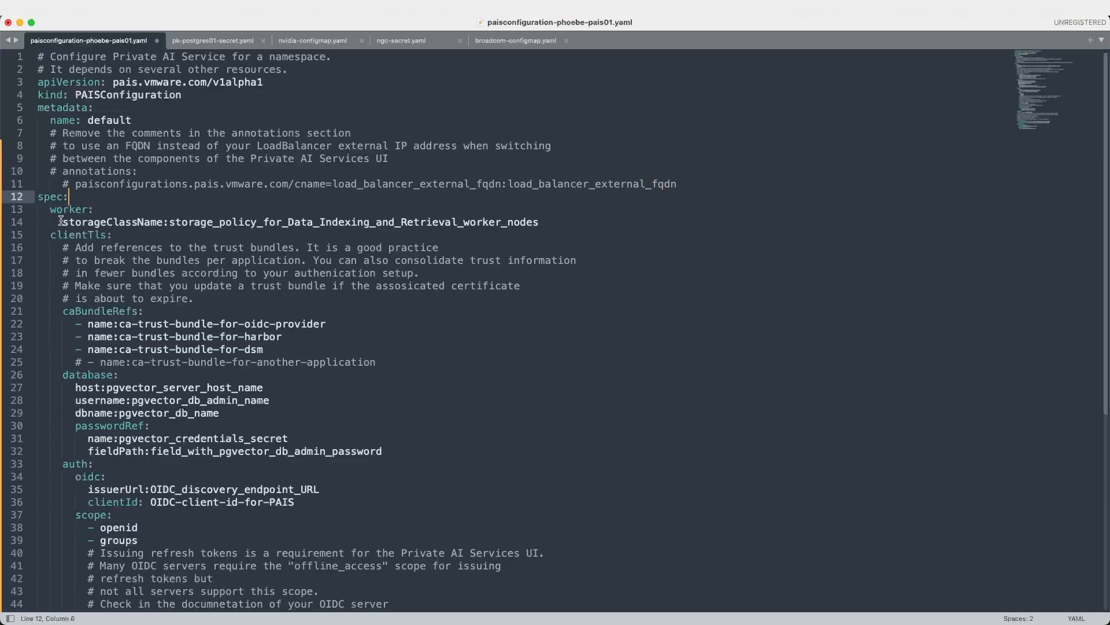
Replace the line 14 storageClassName placeholder with vsan-default-storage-policy, then select caBundleRefs on line 21.
left_click(169, 223)
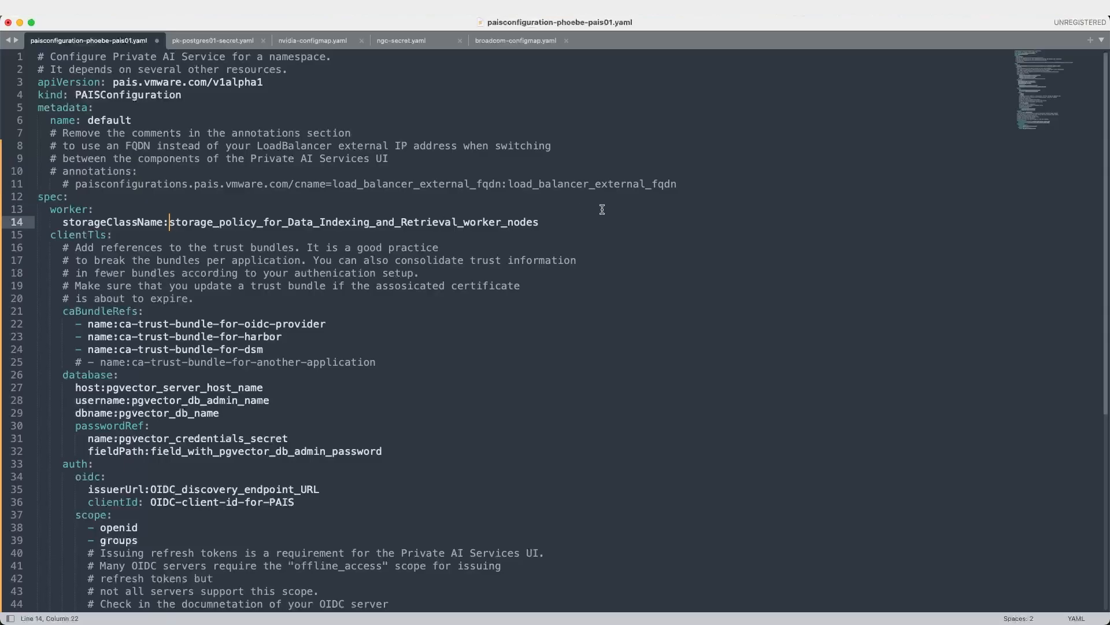
left_click(565, 224, "shift")
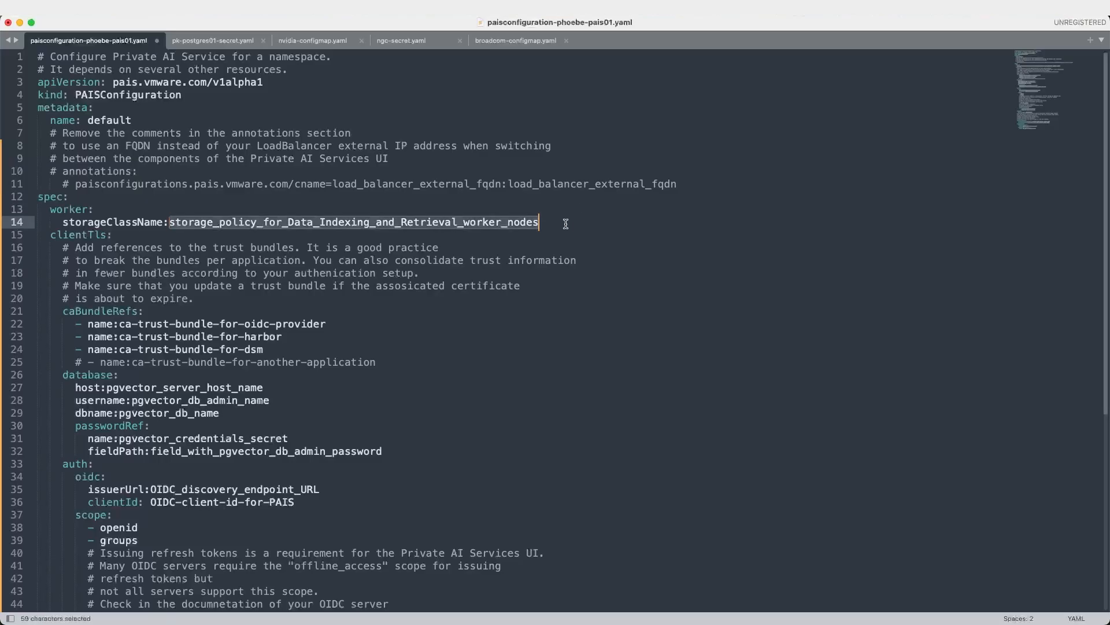
type("vsan")
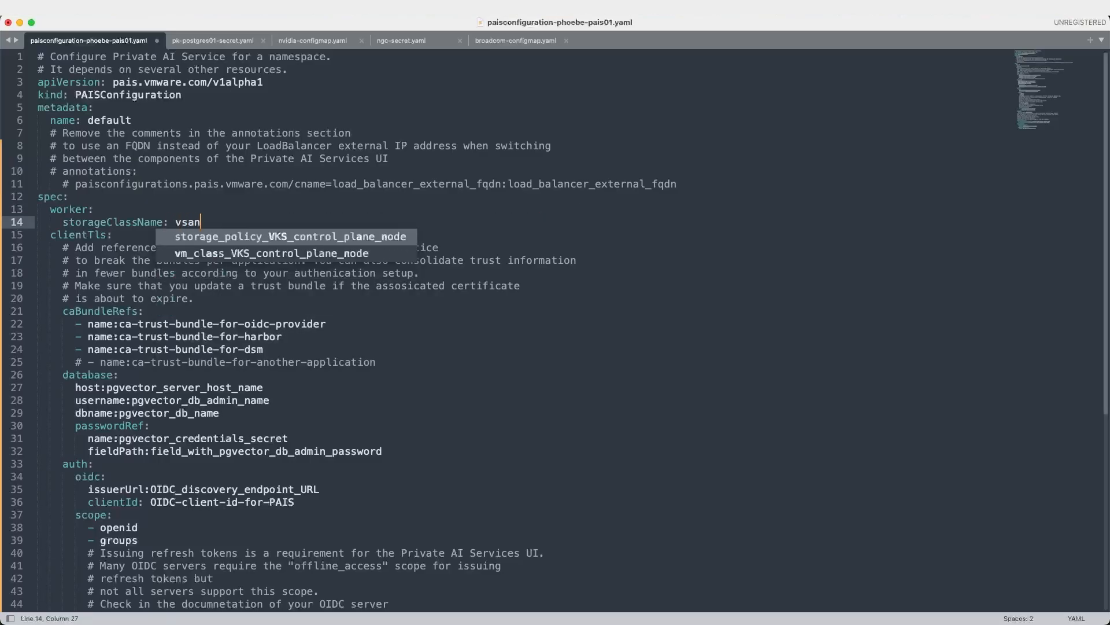
type("-default-storage-policy")
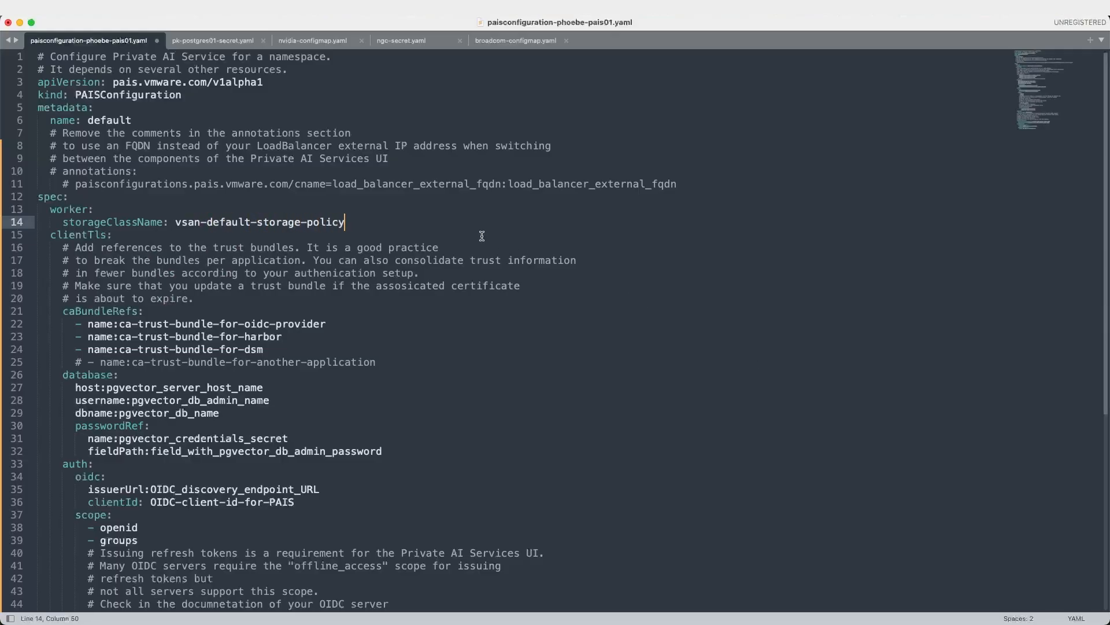
left_click(255, 297)
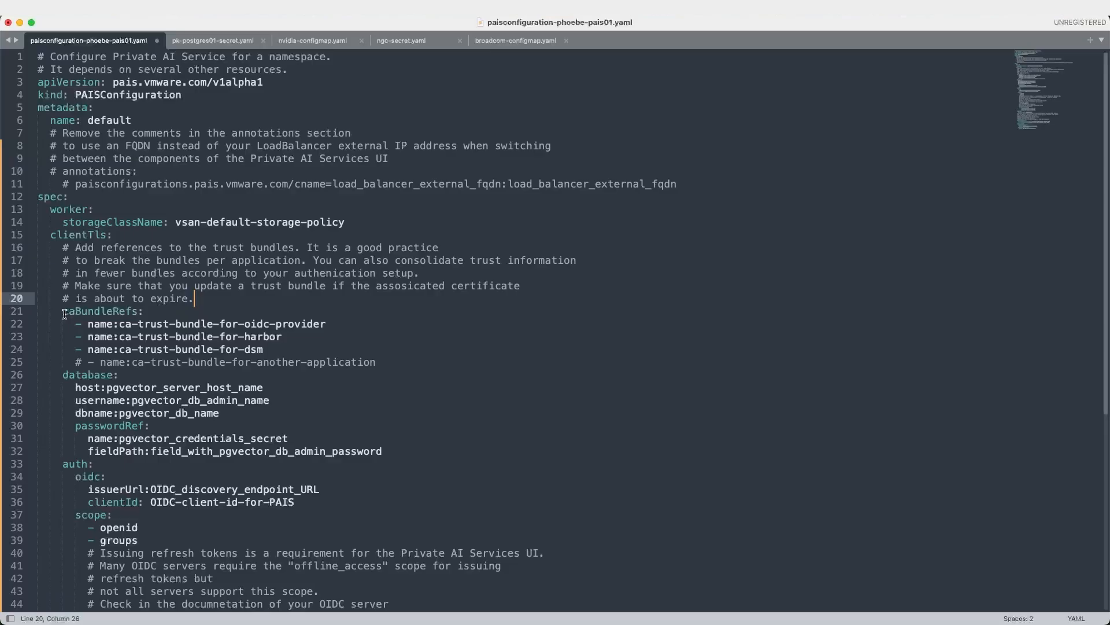
left_click_drag(64, 313, 136, 311)
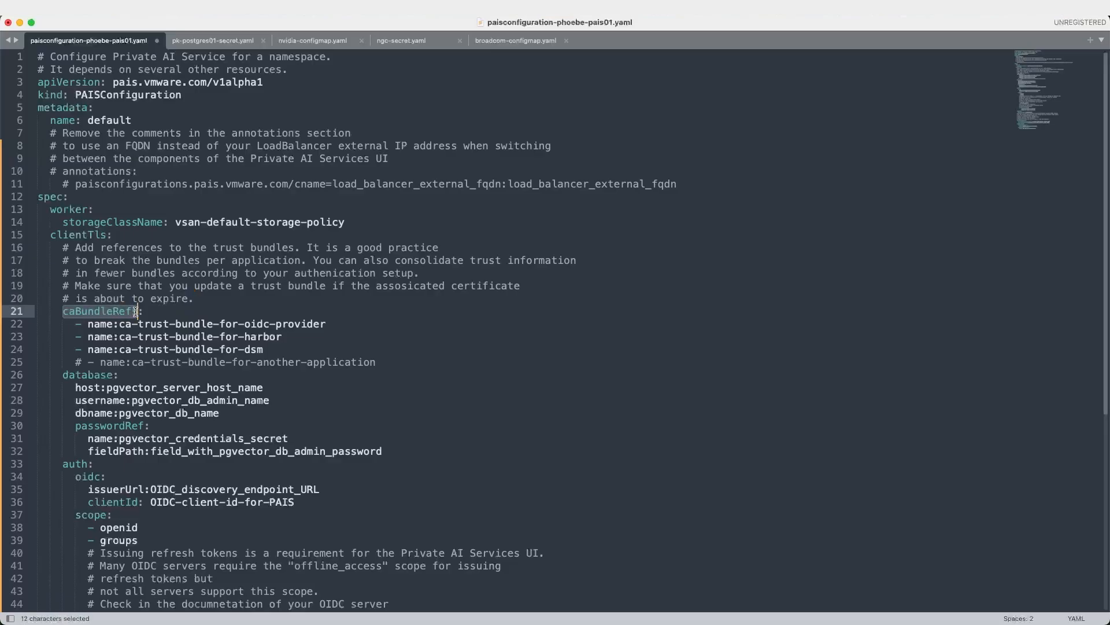
Select the placeholder caBundleRefs entries on lines 22–25, then view broadcom-configmap.yaml.
left_click(166, 311)
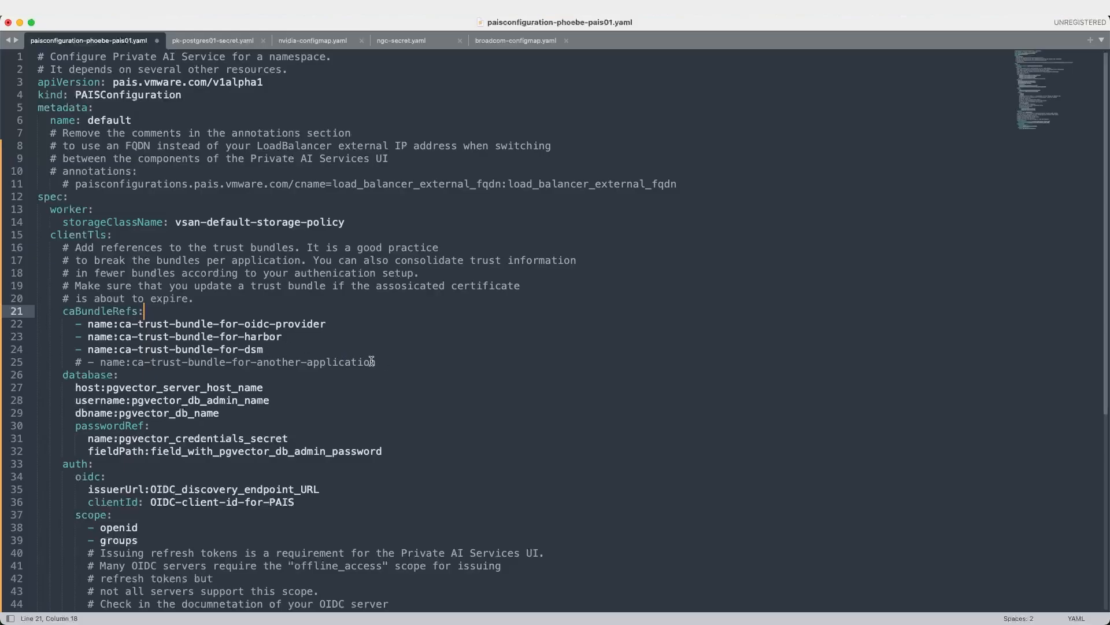
left_click_drag(380, 362, 118, 325)
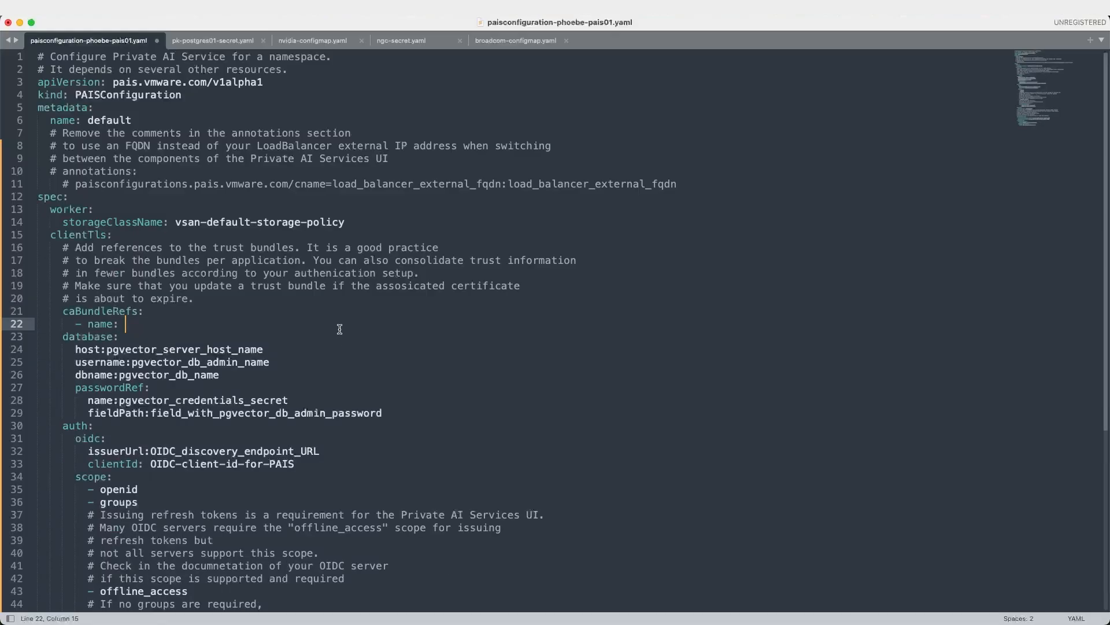
left_click(512, 40)
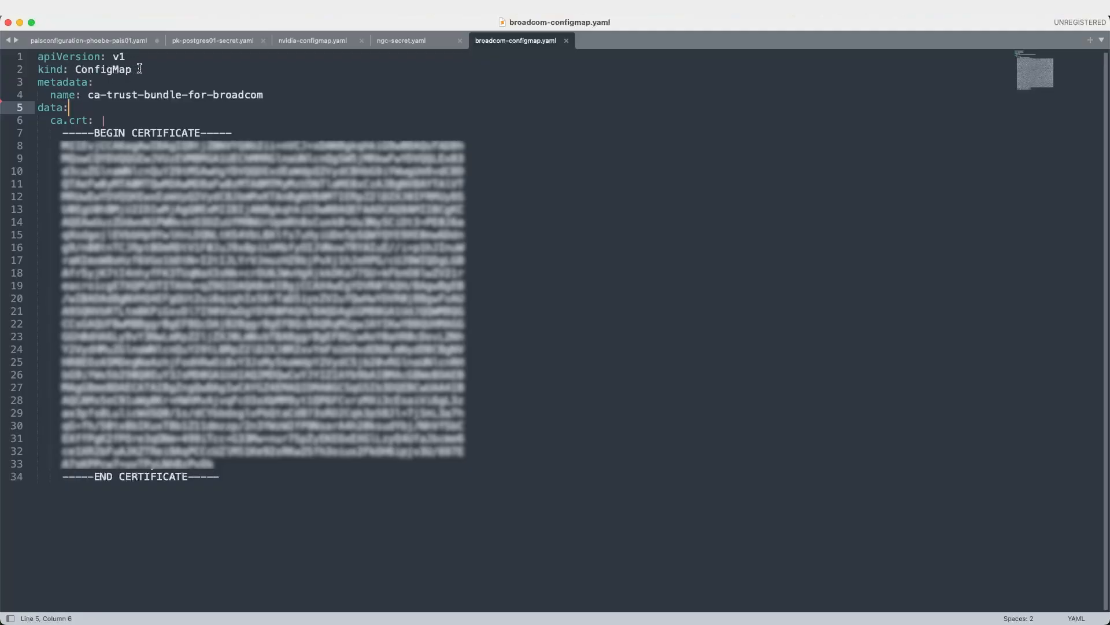
left_click(88, 96)
left_click_drag(88, 96, 265, 95)
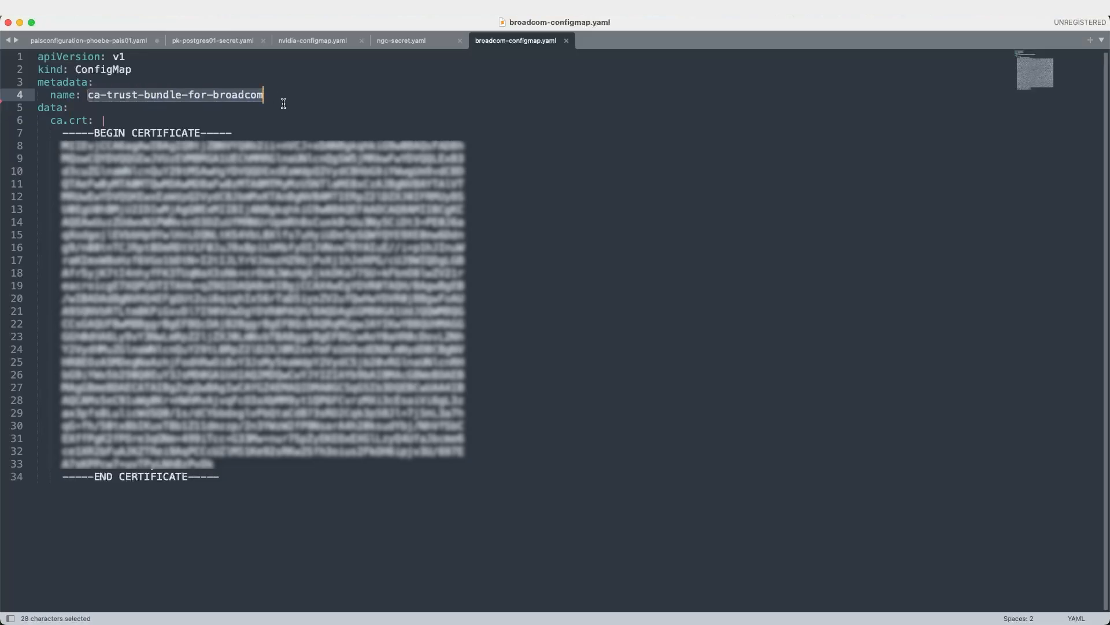
key("super+c")
left_click(277, 94)
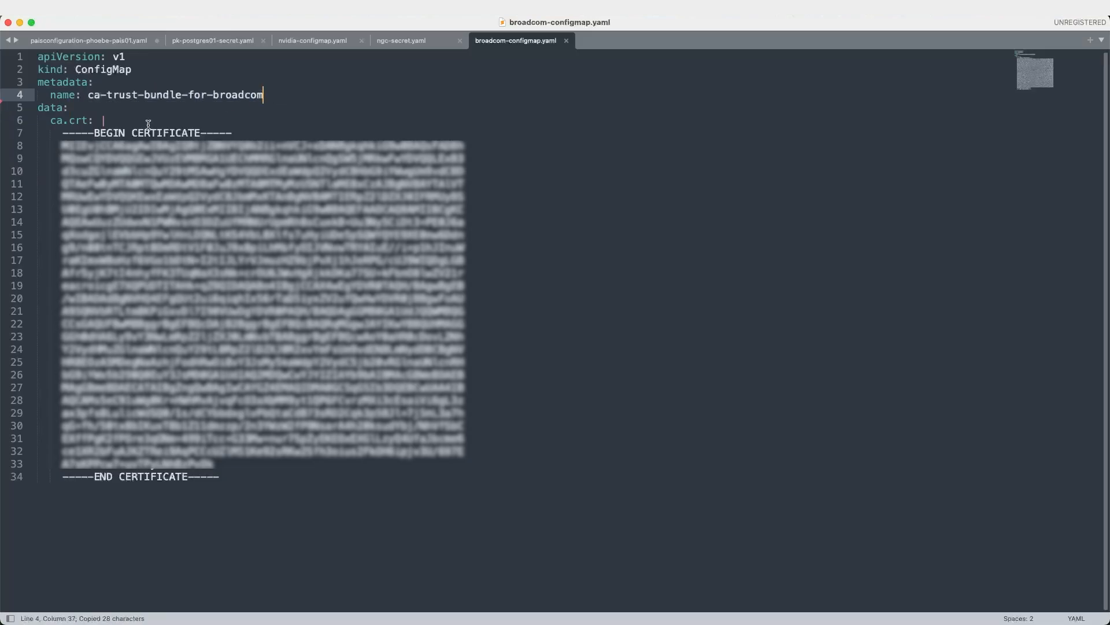
left_click(110, 42)
key("super+v")
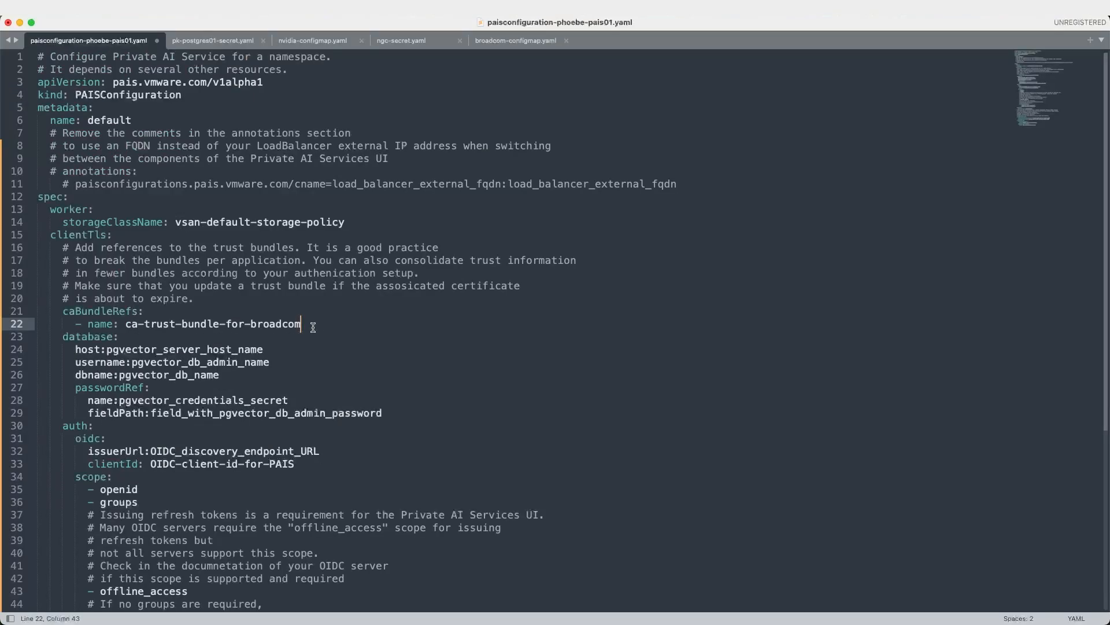
left_click_drag(303, 325, 126, 328)
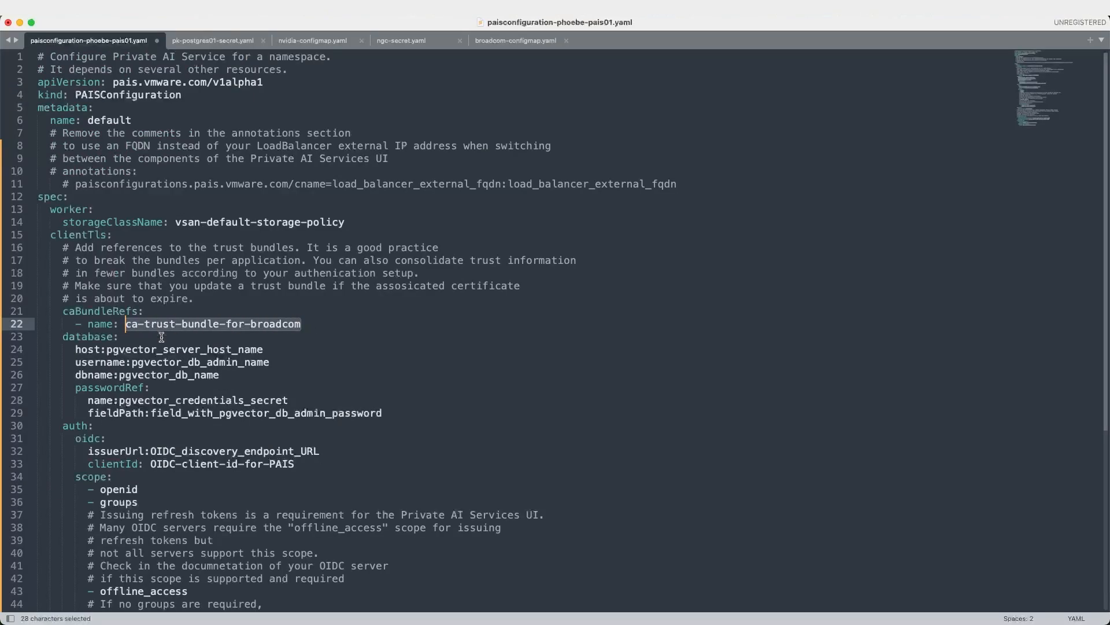
left_click_drag(57, 337, 119, 337)
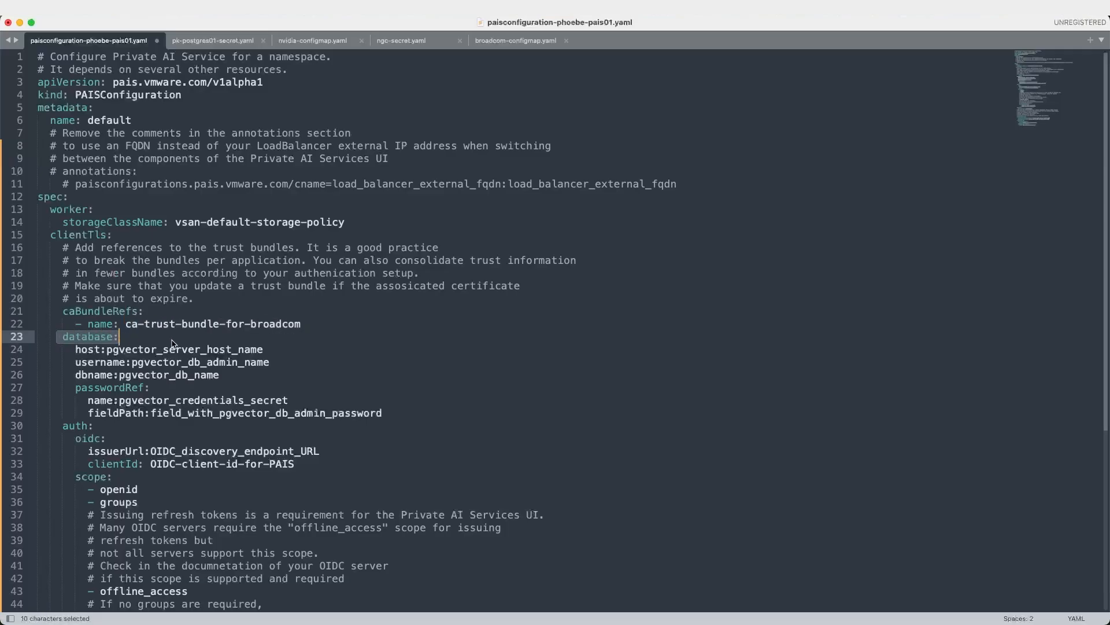
scroll(150, 346, "down", 2)
scroll(151, 346, "down", 2)
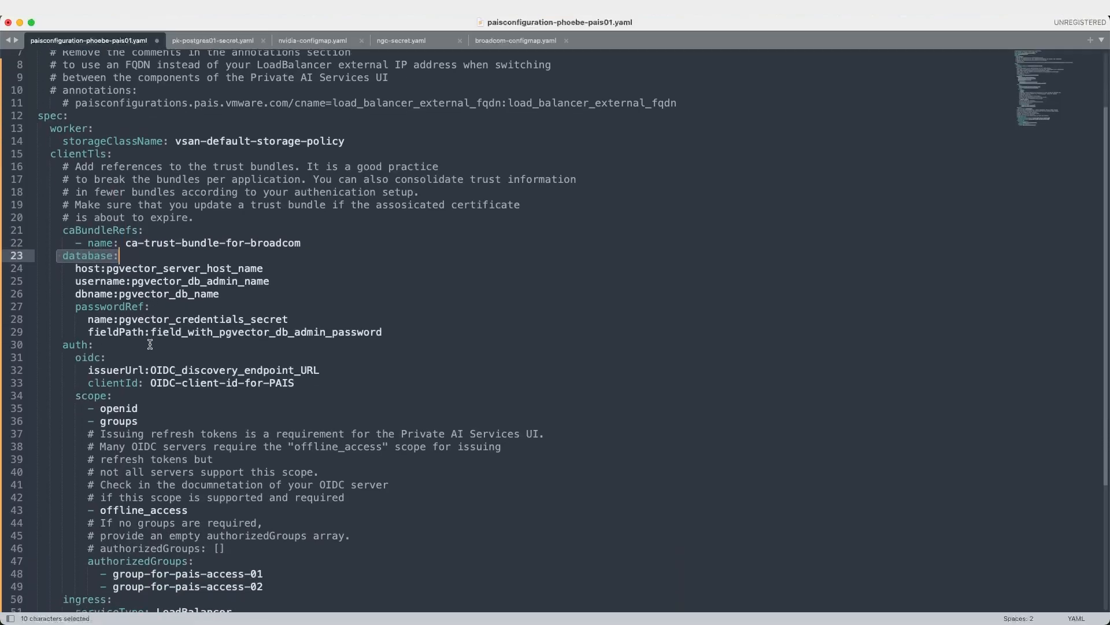
Select the pgvector_server_host_name placeholder on line 24, then bring up Mission Control.
left_click_drag(106, 268, 271, 265)
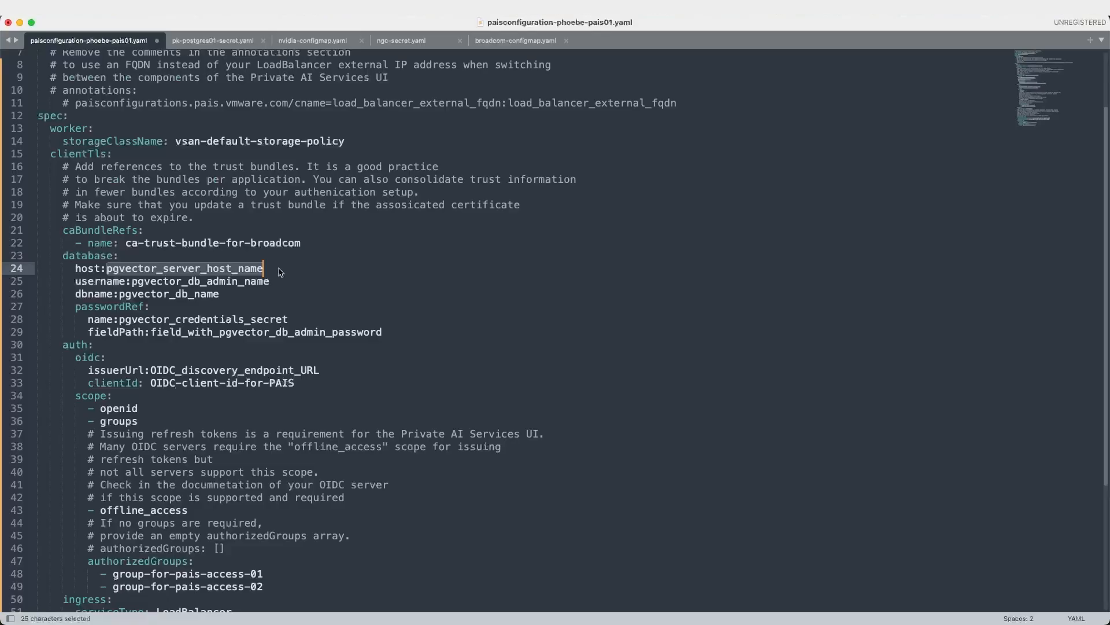
left_click(299, 269)
key("ctrl+Up")
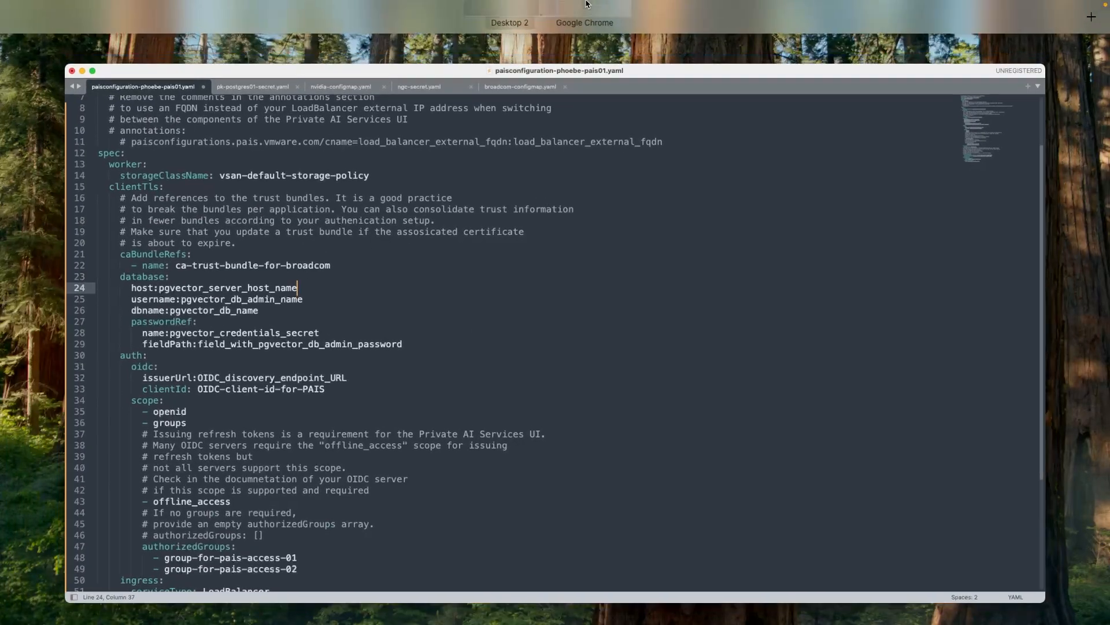
Copy pk-postgres01's instance IP 10.160.64.39 from Data Services Manager, then return to Sublime Text.
left_click(590, 38)
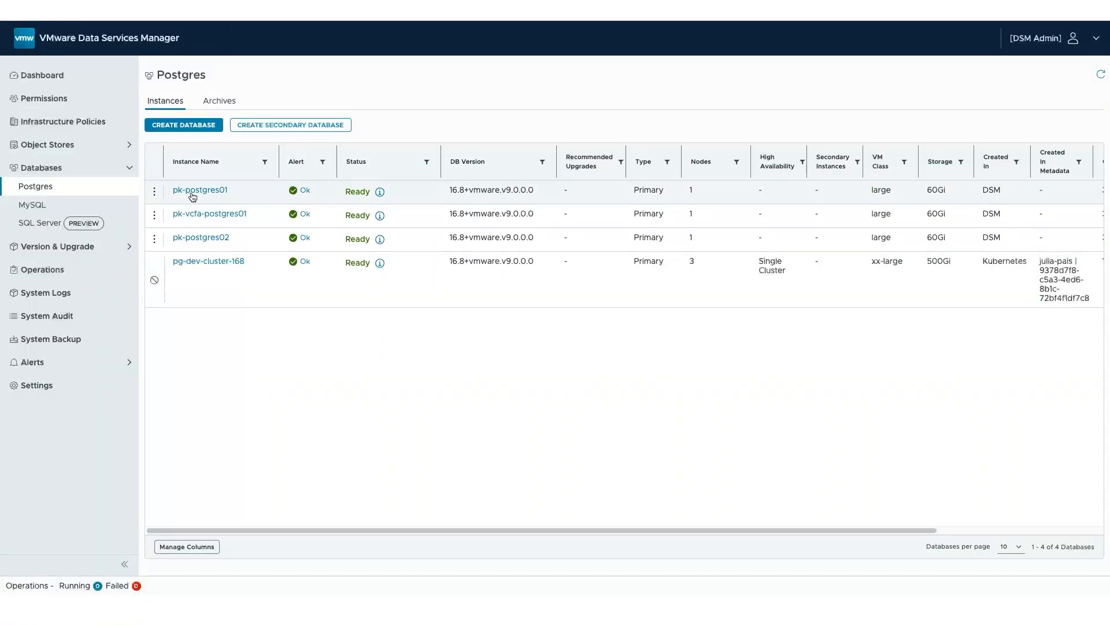
left_click(193, 194)
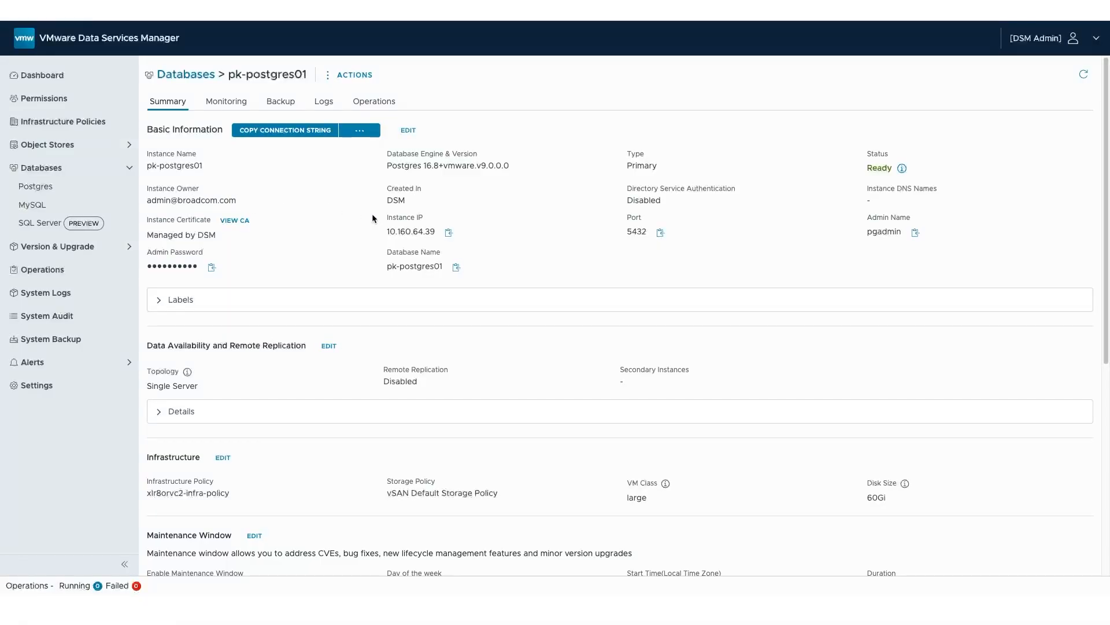
left_click_drag(377, 212, 478, 234)
left_click(443, 227)
left_click(449, 233)
key("ctrl+Up")
left_click(302, 227)
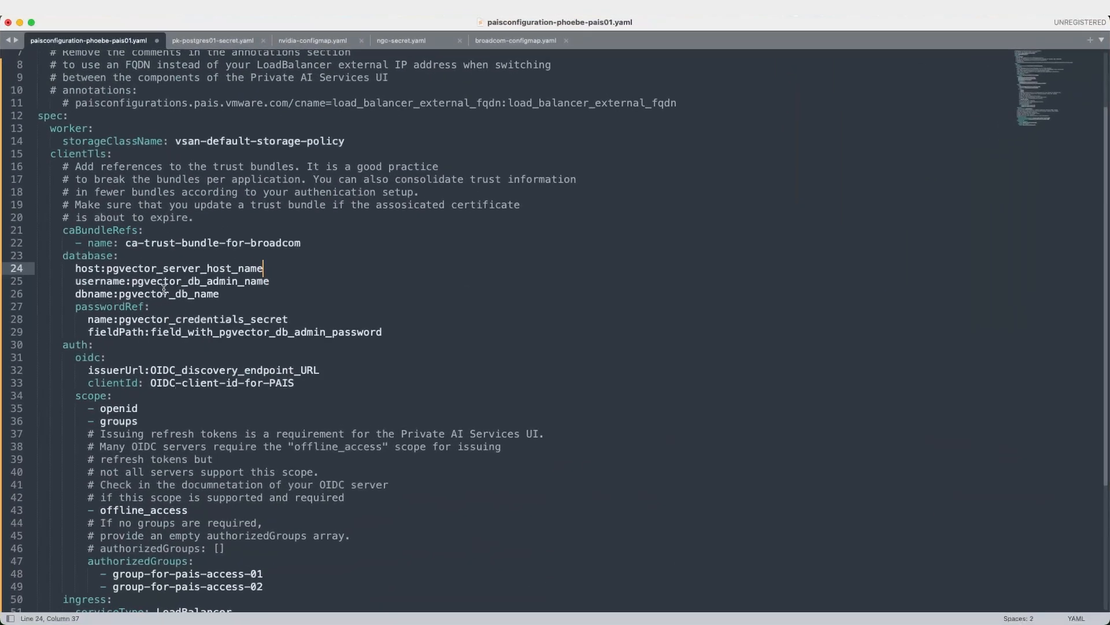
Set the database host to 10.160.64.39 and paste pgadmin from Data Services Manager as username.
double_click(109, 269)
key("super+v")
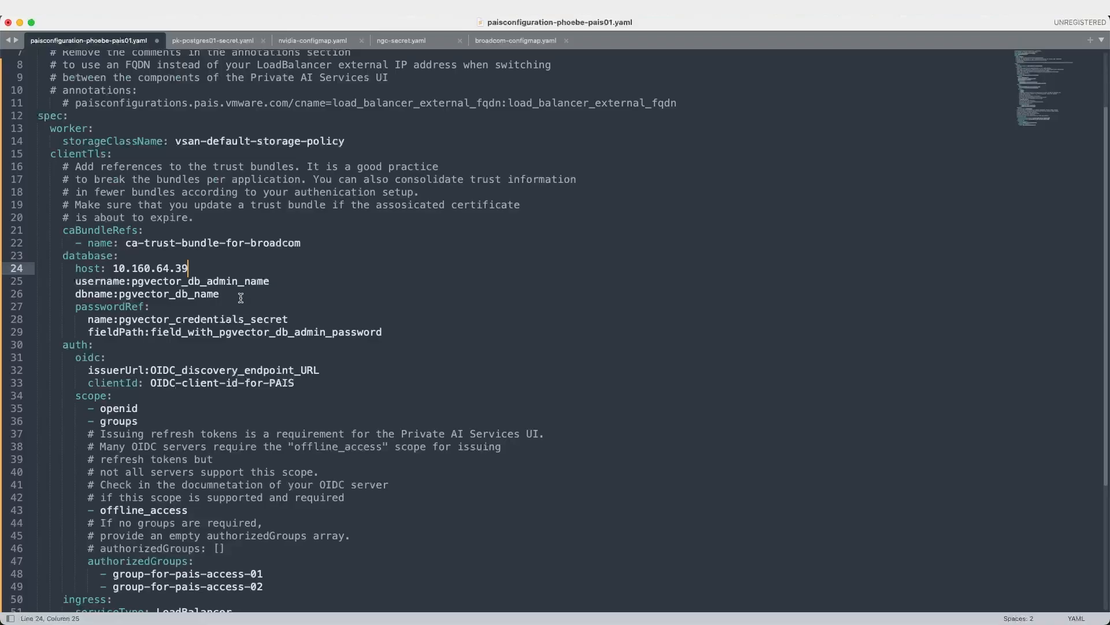
left_click(133, 282)
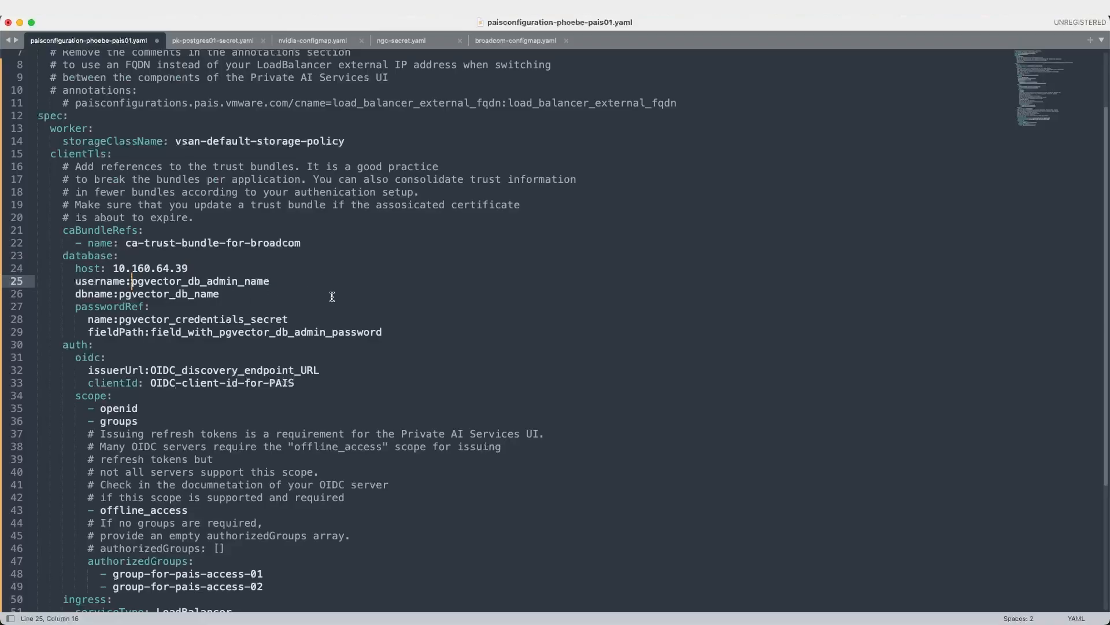
key("ctrl+Up")
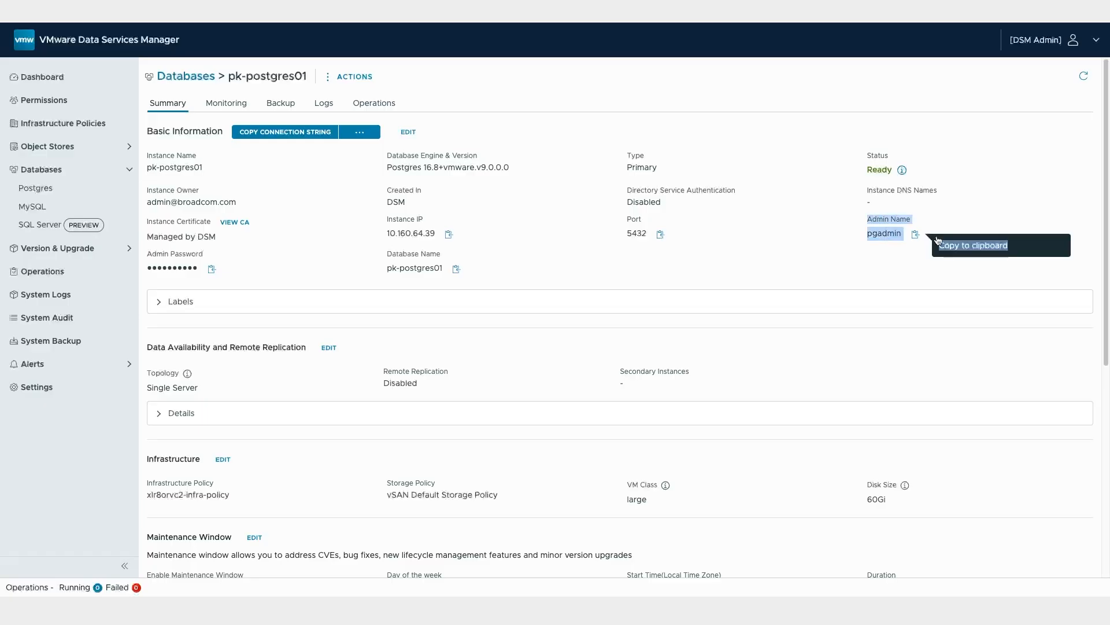
left_click(915, 234)
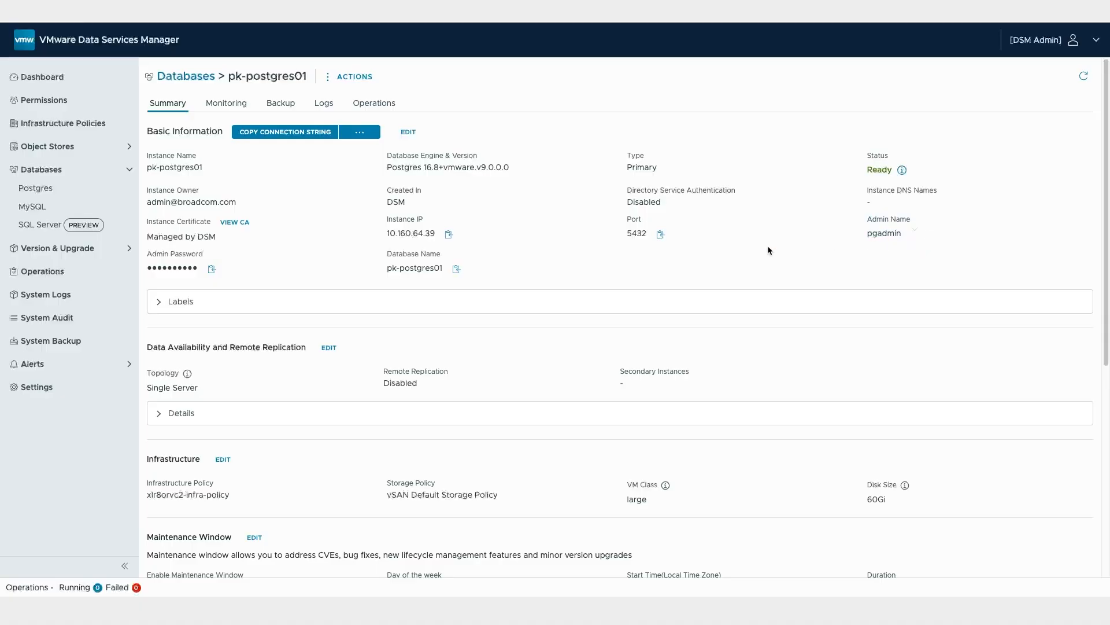
key("ctrl+Up")
left_click(768, 277)
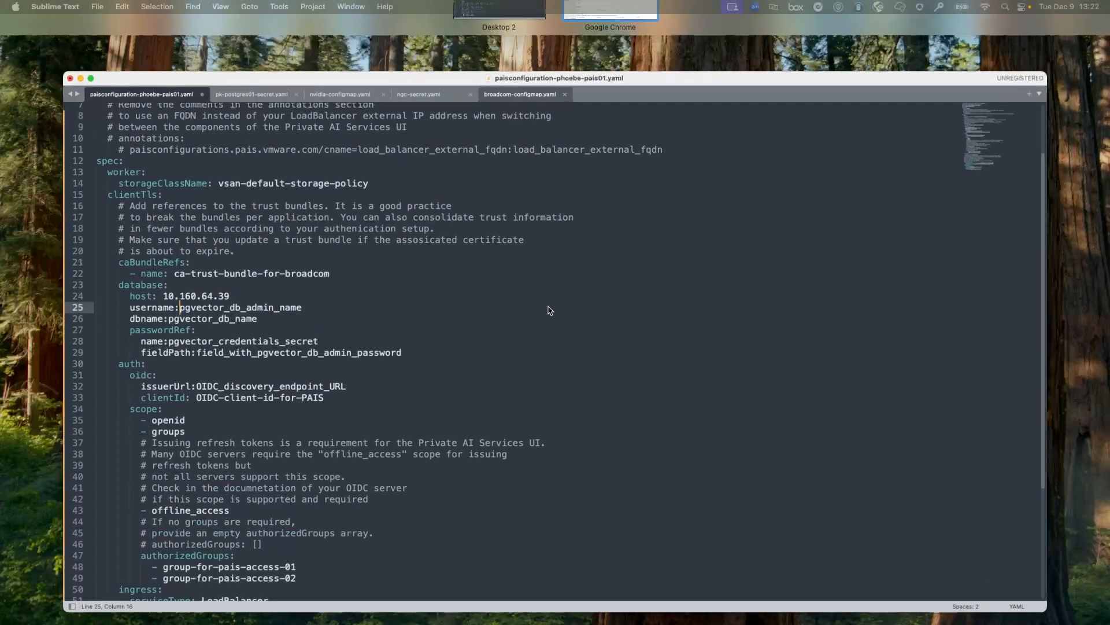
left_click(288, 282, "shift")
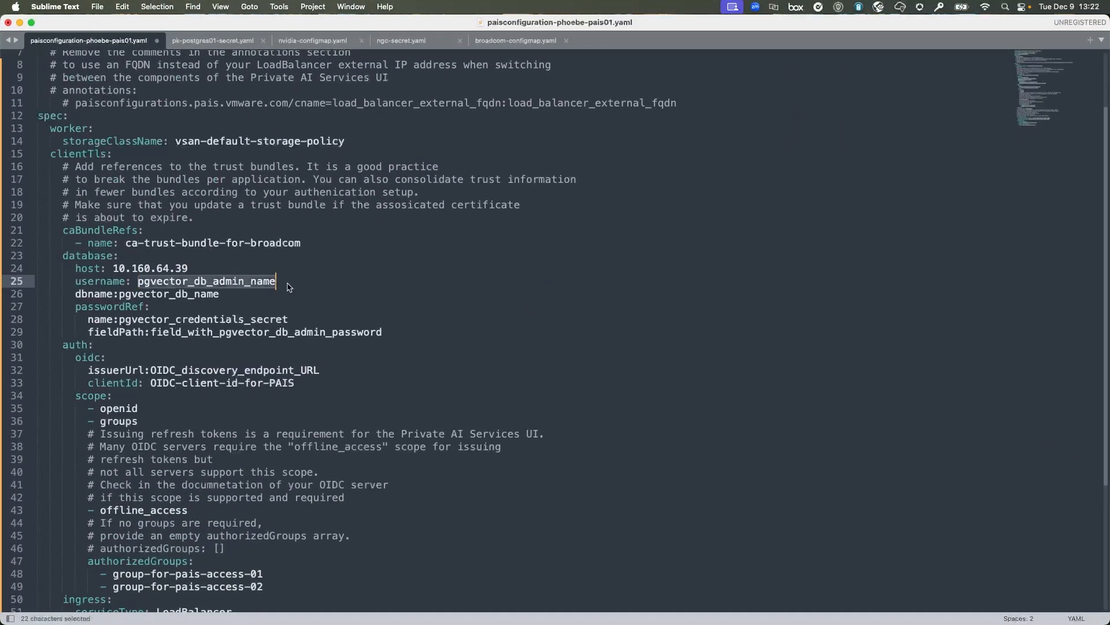
key("super+v")
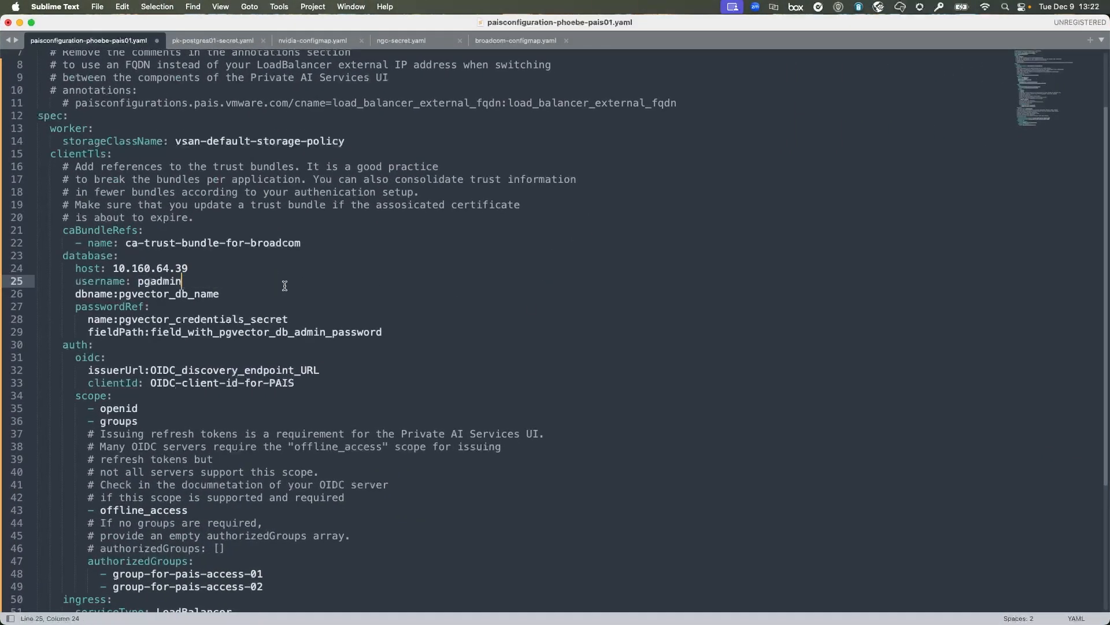
Set dbname to the instance name pk-postgres01 copied from Data Services Manager.
left_click(122, 298)
key("ctrl+Up")
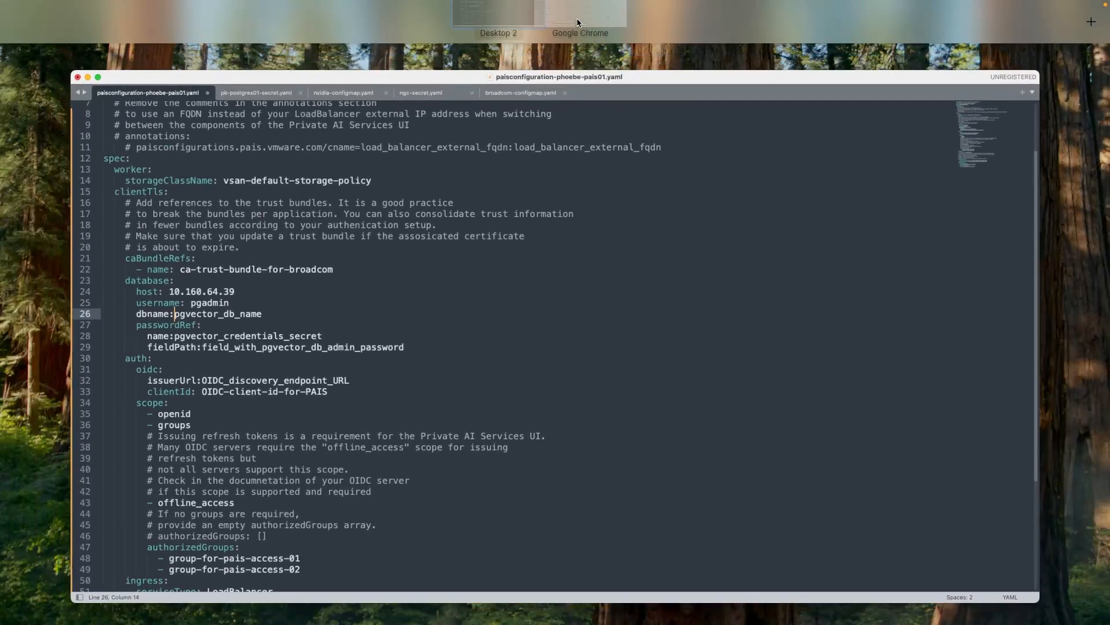
left_click(577, 22)
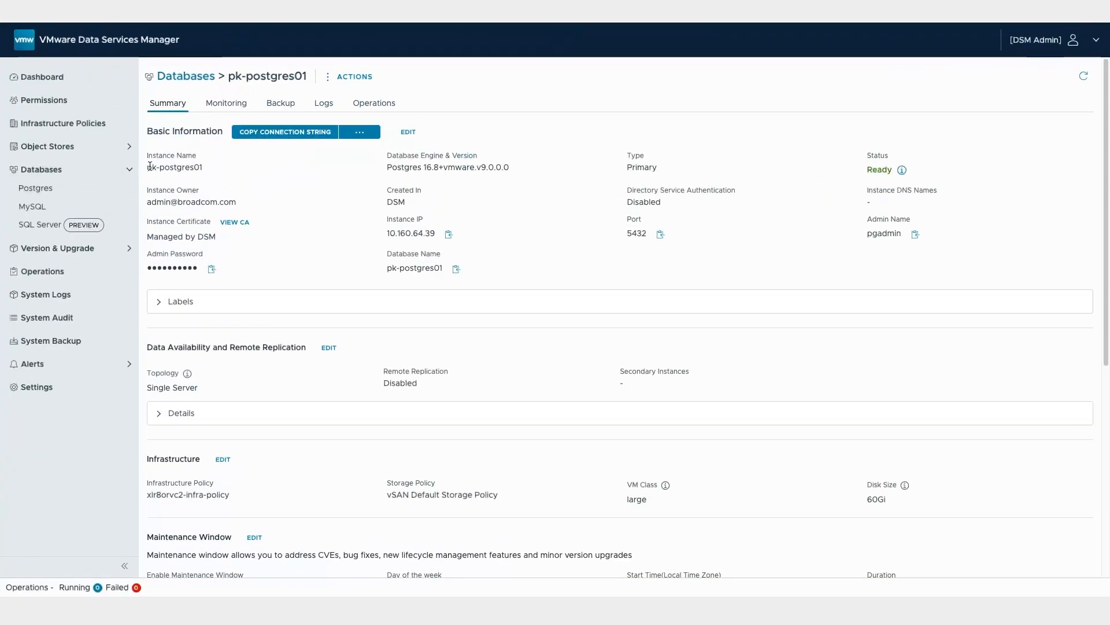
left_click_drag(149, 166, 263, 172)
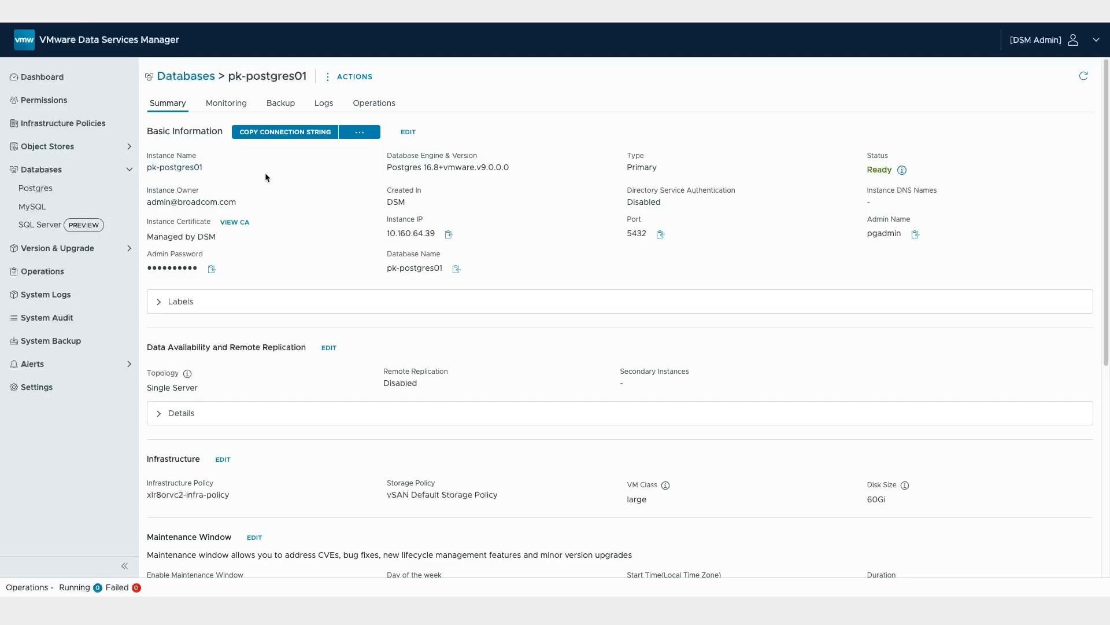
key("ctrl+Up")
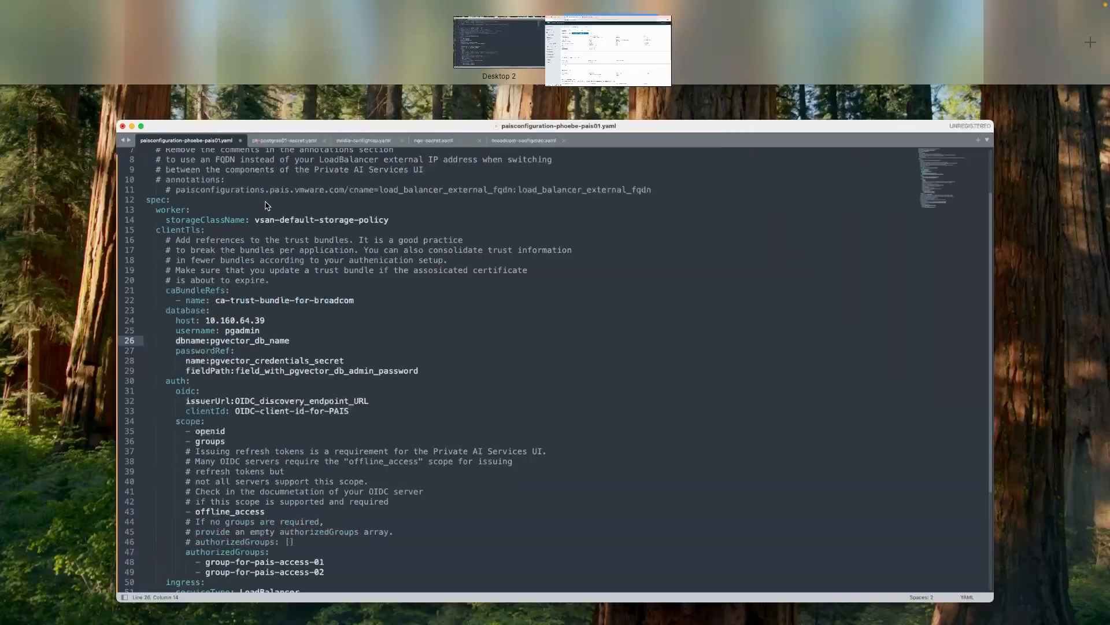
left_click(214, 300)
double_click(214, 301)
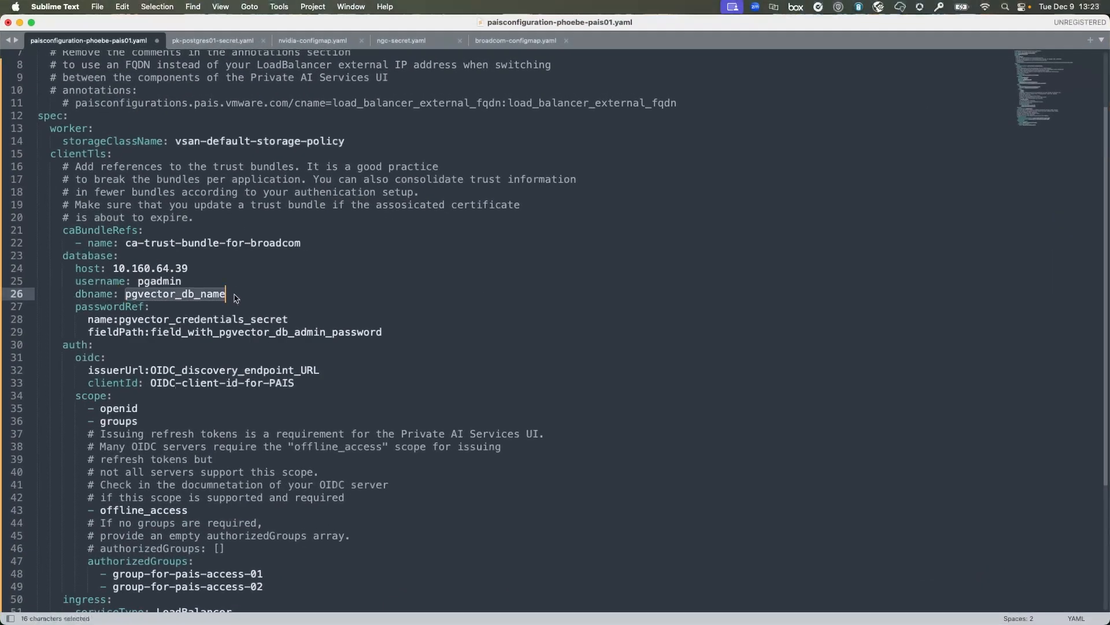
key("super+v")
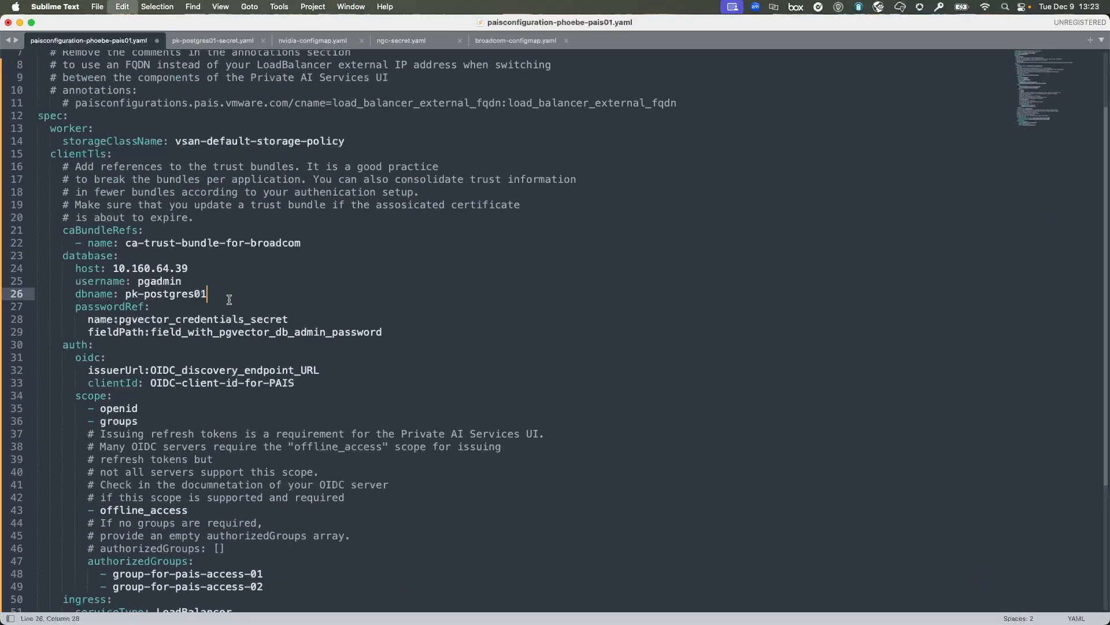
left_click(118, 321)
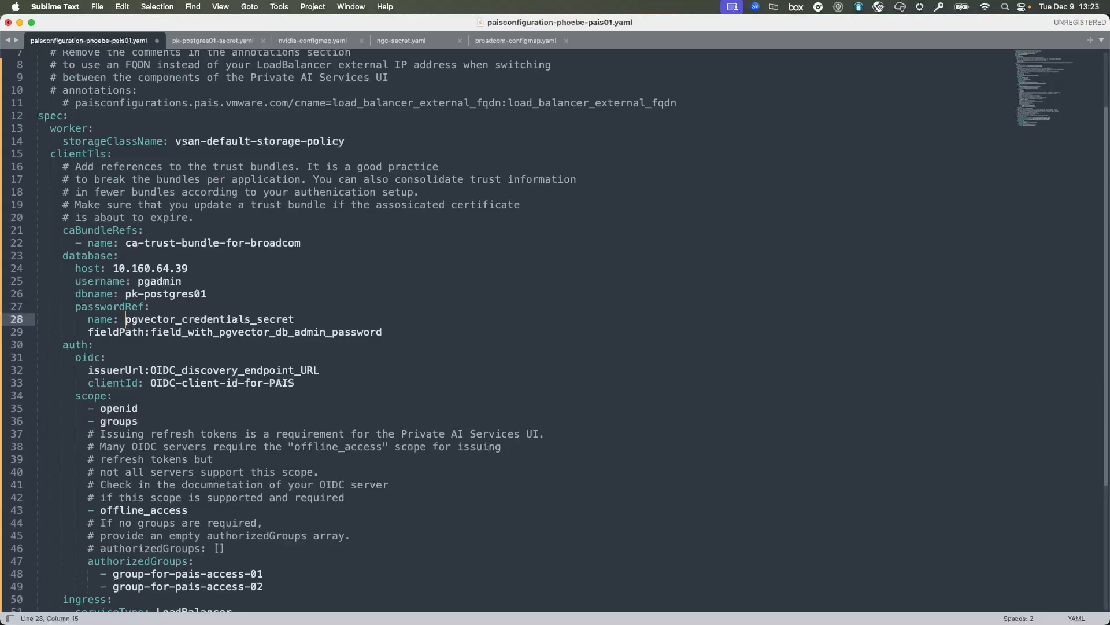
left_click(299, 317)
In pk-postgres01-secret.yaml, copy the name pk-postgres01-secret and select the password line.
left_click(206, 43)
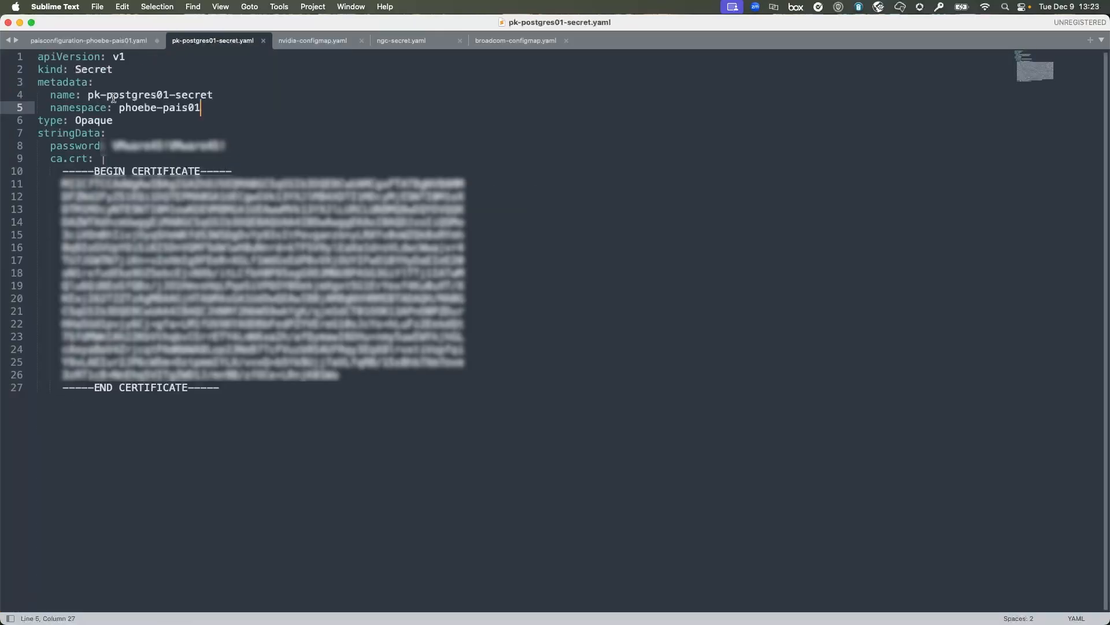
left_click_drag(88, 95, 214, 94)
key("super+c")
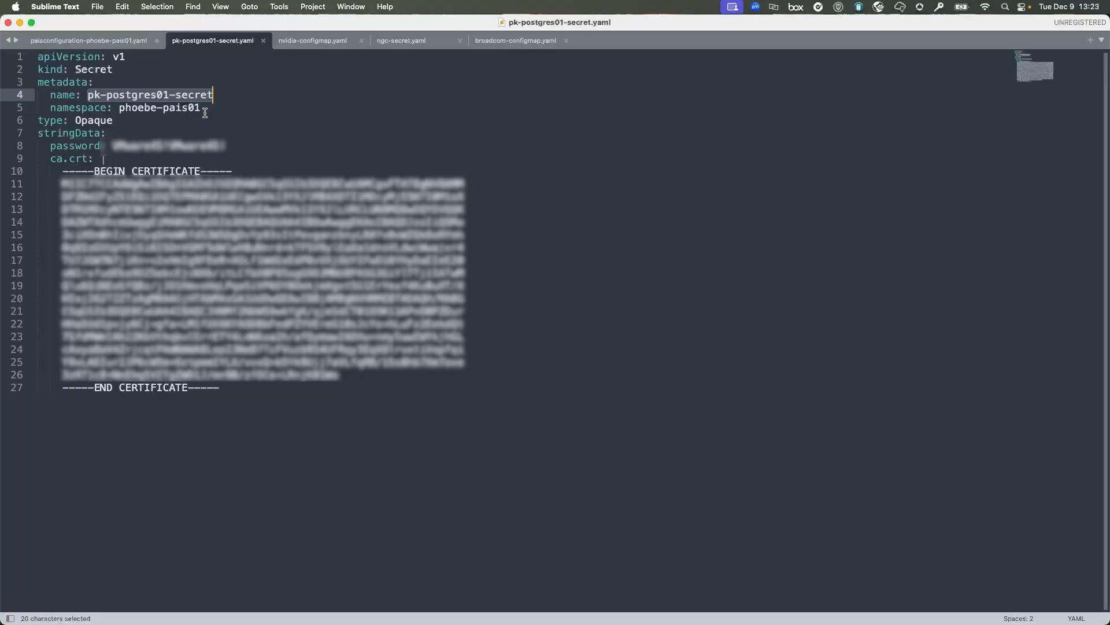
left_click_drag(51, 108, 200, 107)
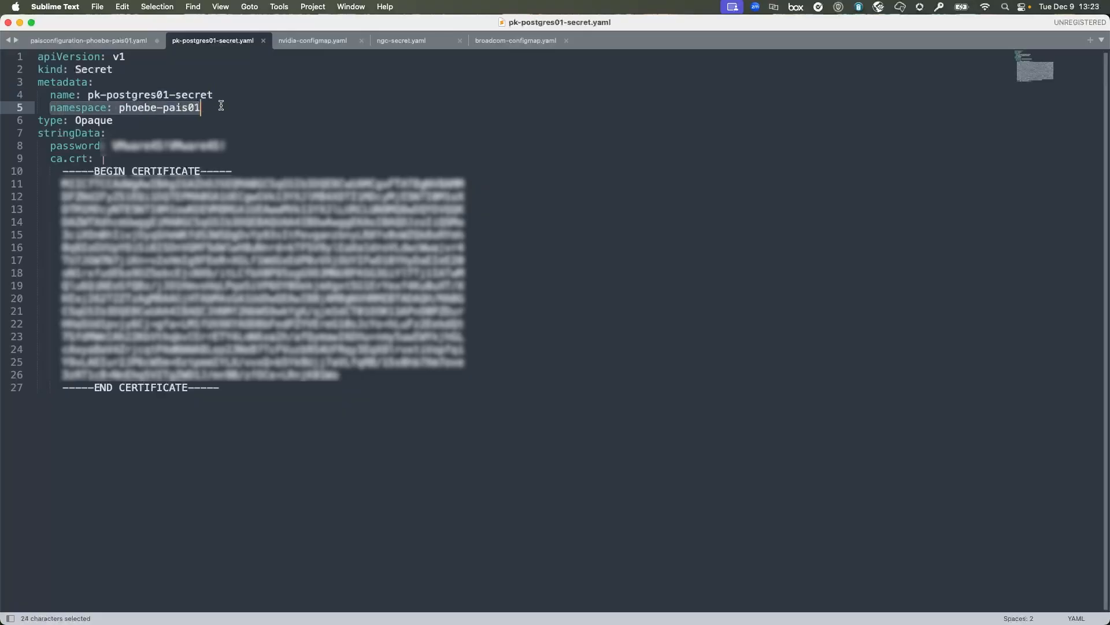
left_click(216, 109)
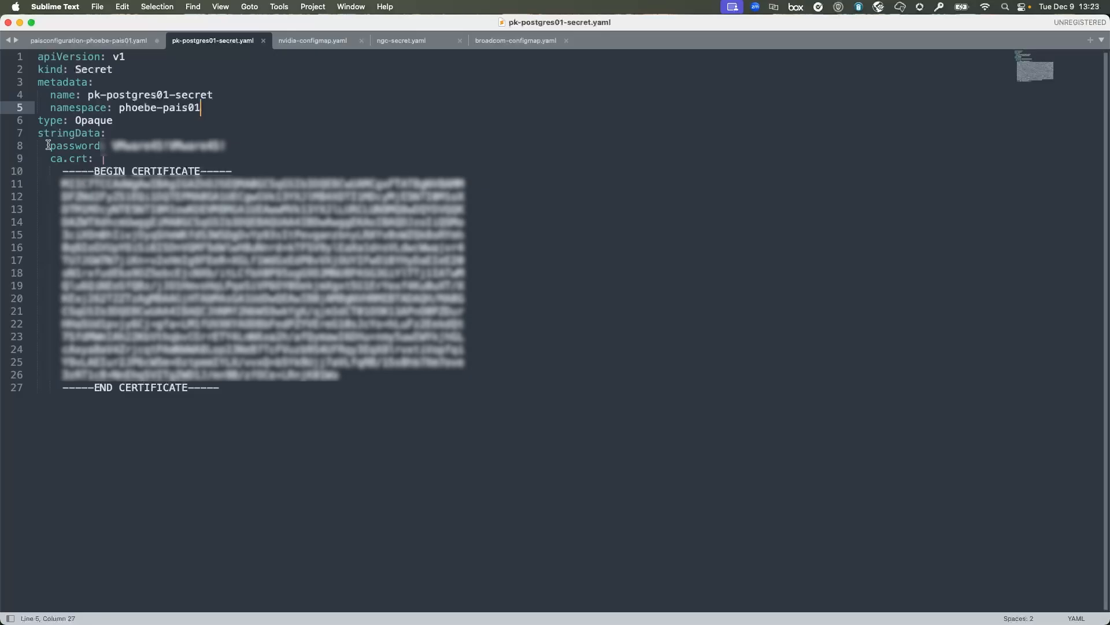
left_click_drag(50, 145, 112, 139)
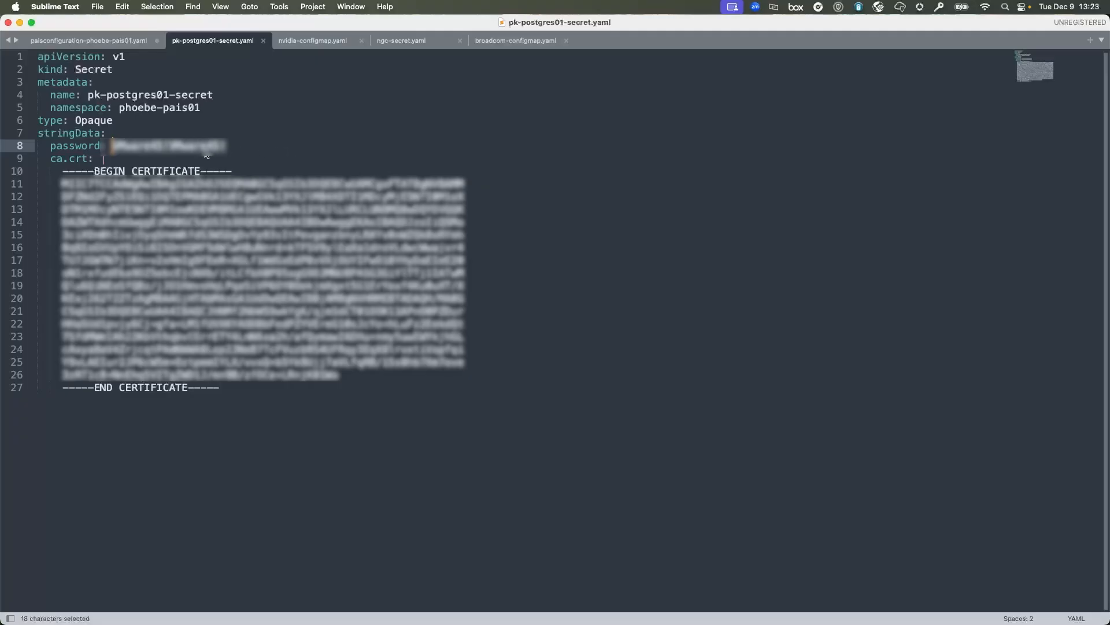
key("ctrl+Up")
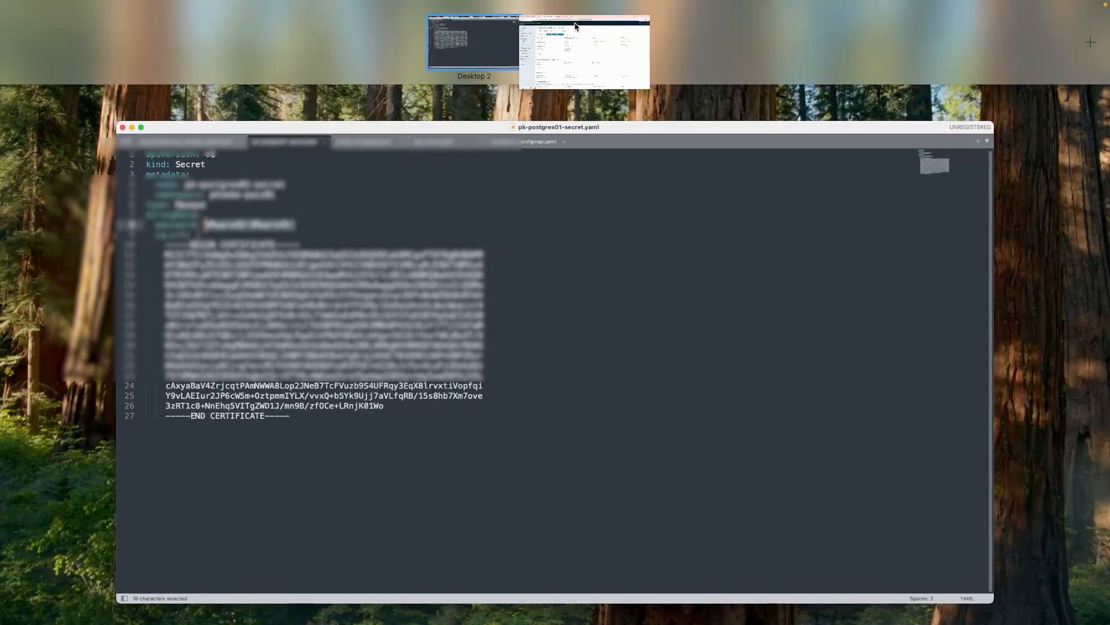
left_click(577, 29)
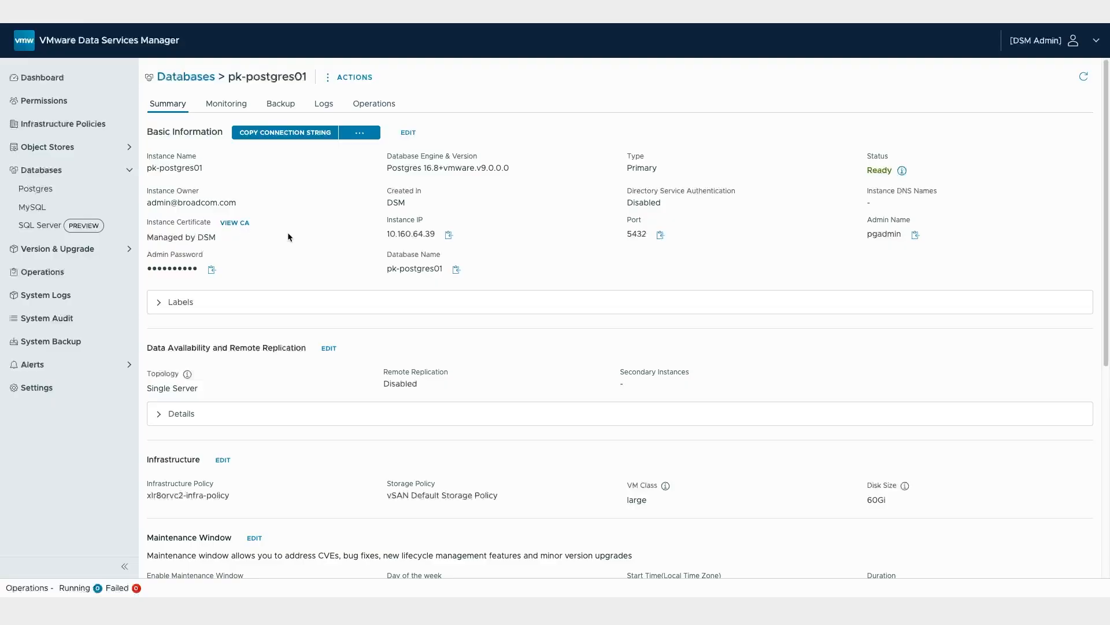
key("ctrl+Up")
left_click(296, 256)
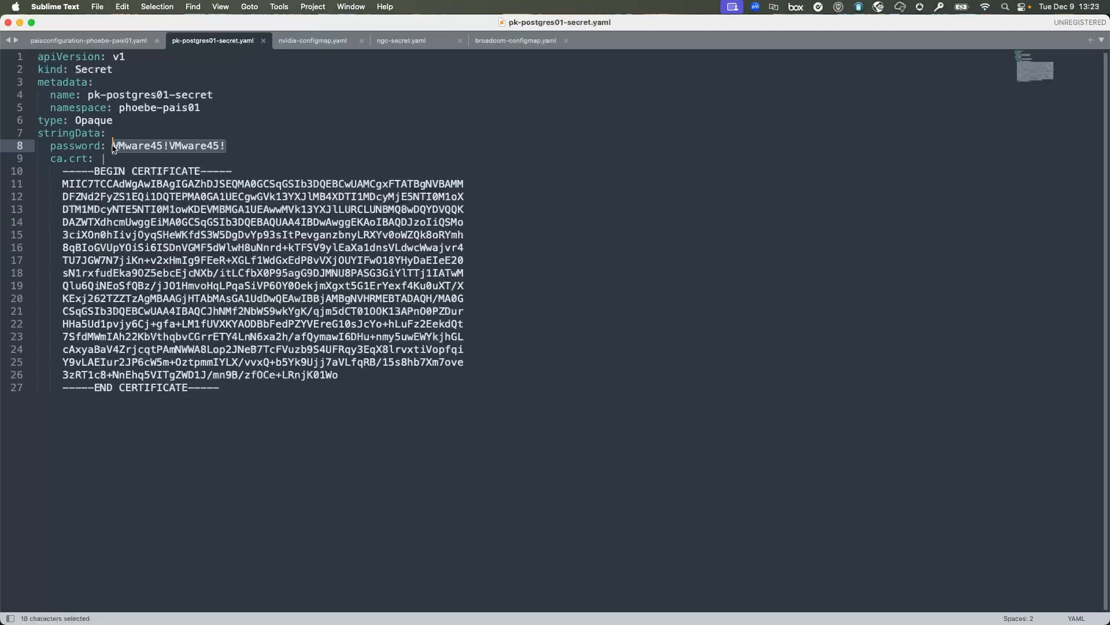
Paste pk-postgres01-secret over the credentials secret placeholder as the passwordRef name.
left_click(76, 184)
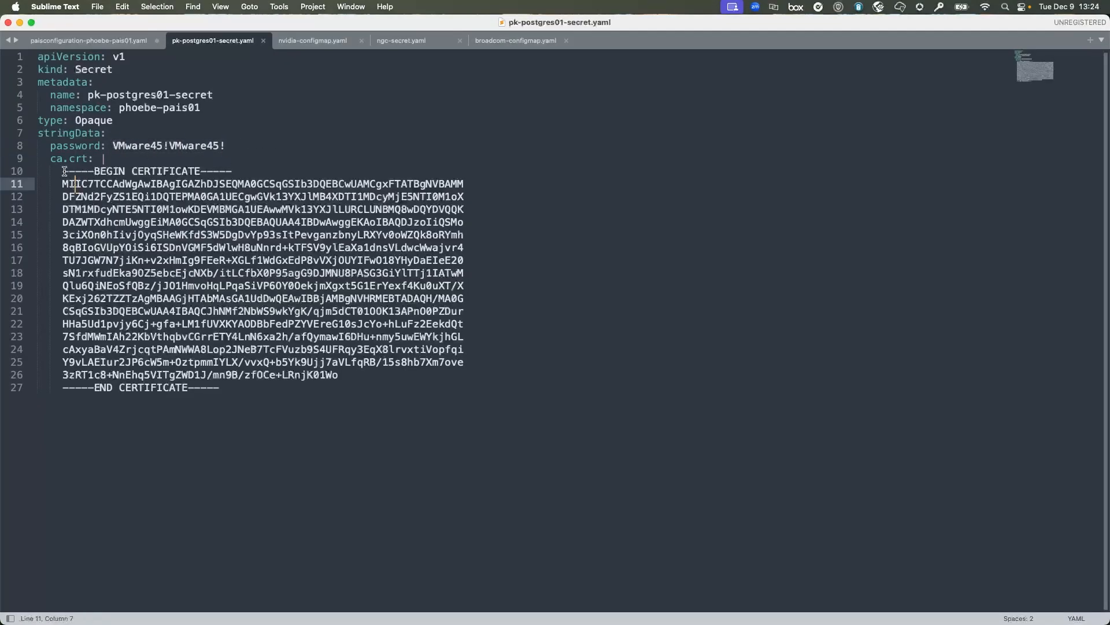
left_click_drag(64, 172, 297, 409)
left_click(297, 409)
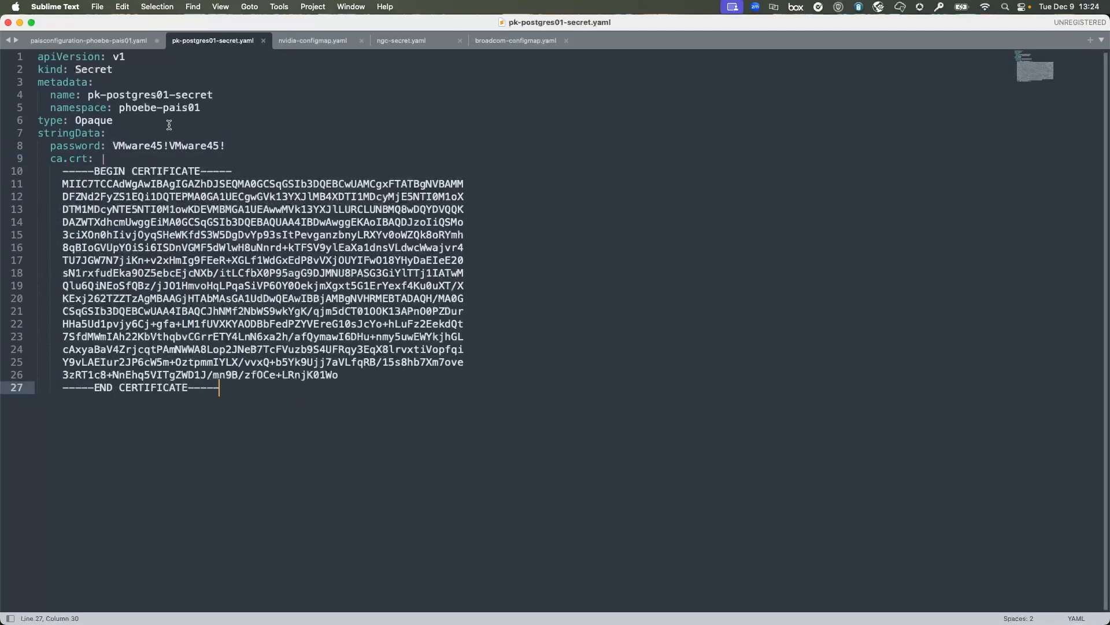
left_click_drag(213, 95, 88, 95)
key("super+c")
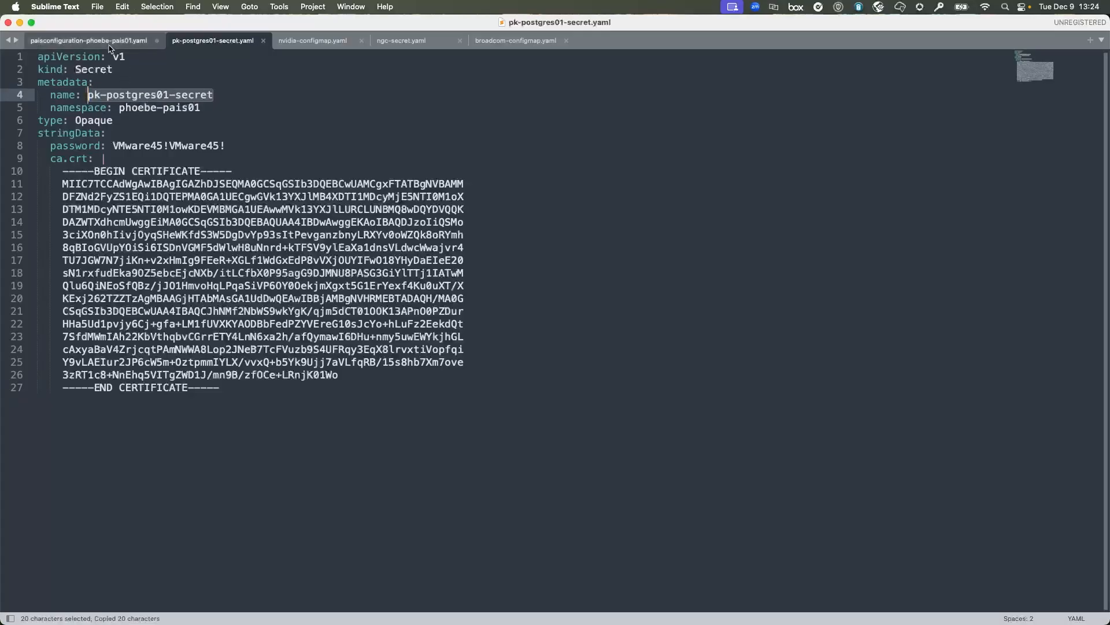
left_click(109, 44)
double_click(126, 323)
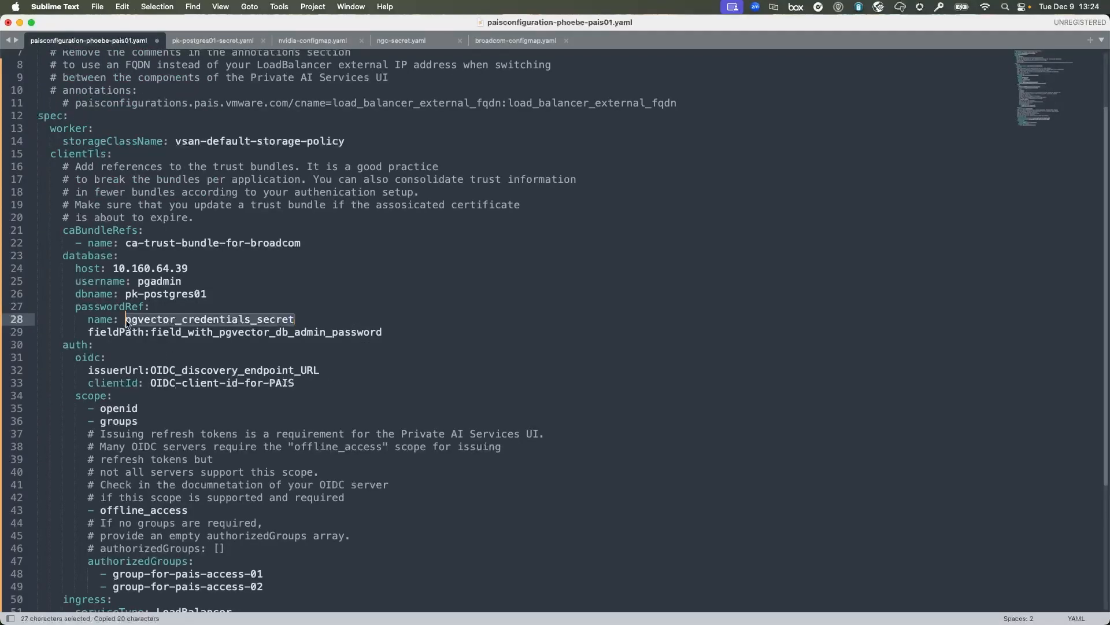
key("super+v")
left_click_drag(126, 321, 265, 327)
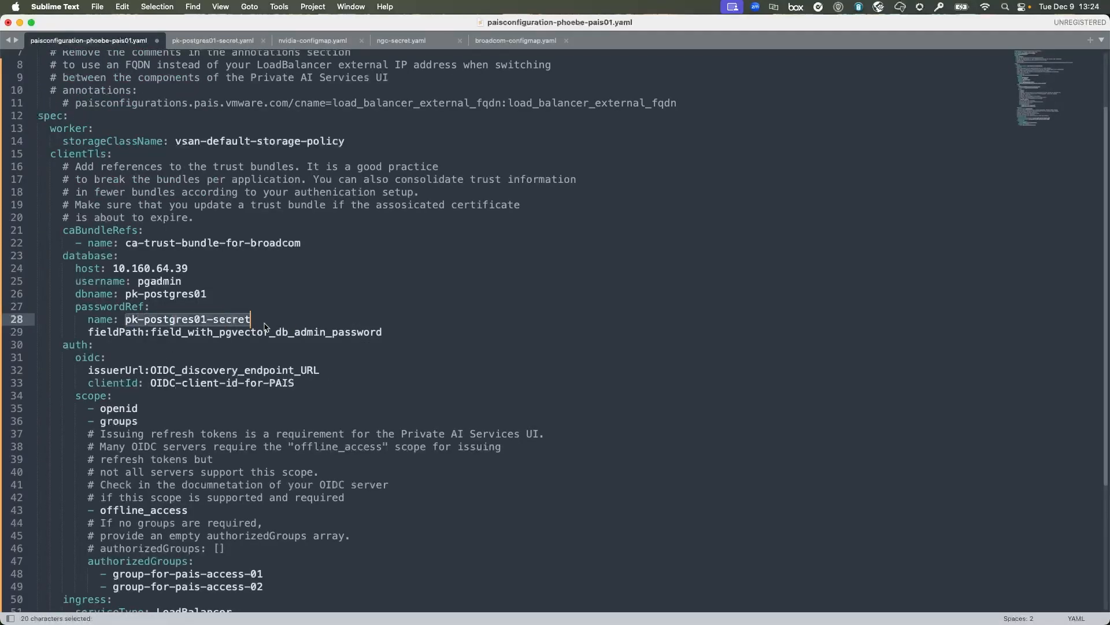
Set the passwordRef fieldPath to password, copied from the secret file.
left_click(152, 332)
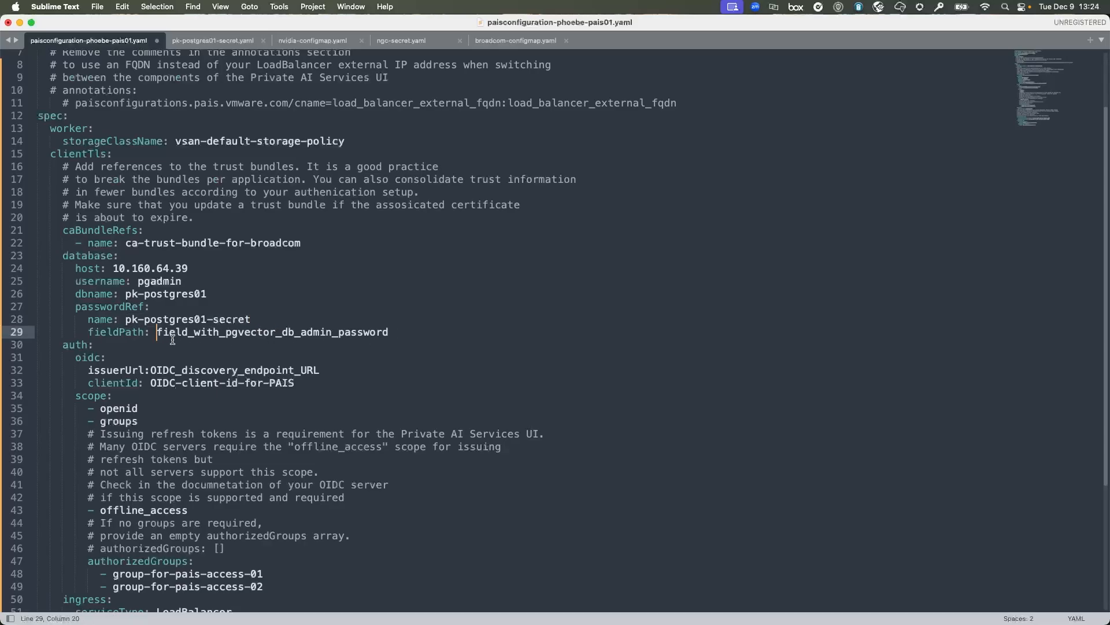
left_click(403, 333, "shift")
left_click(214, 40)
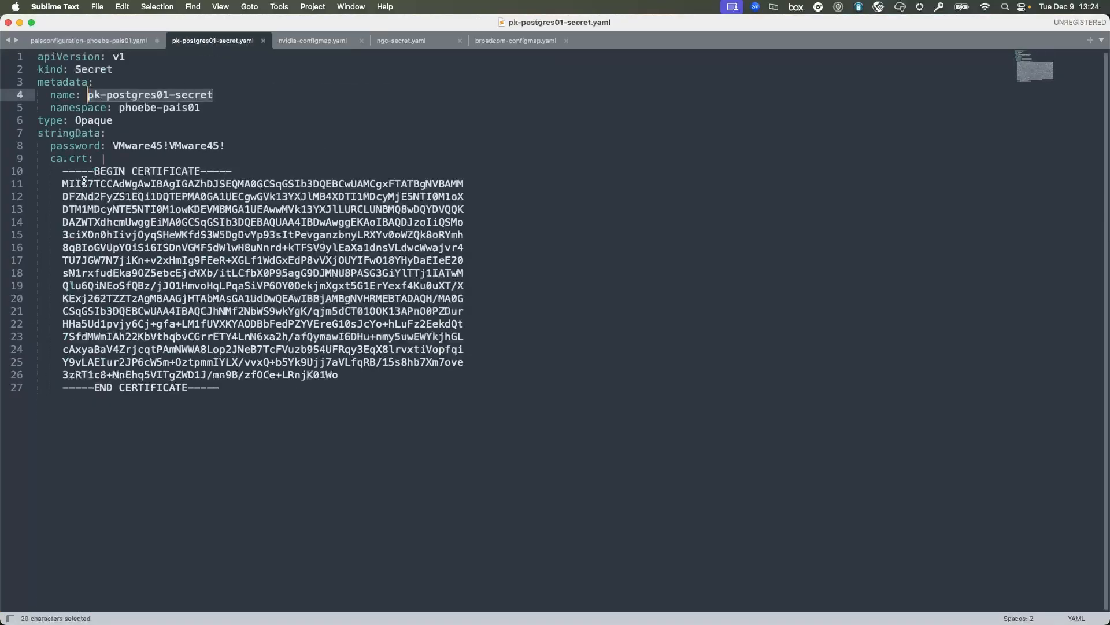
double_click(63, 147)
key("super+c")
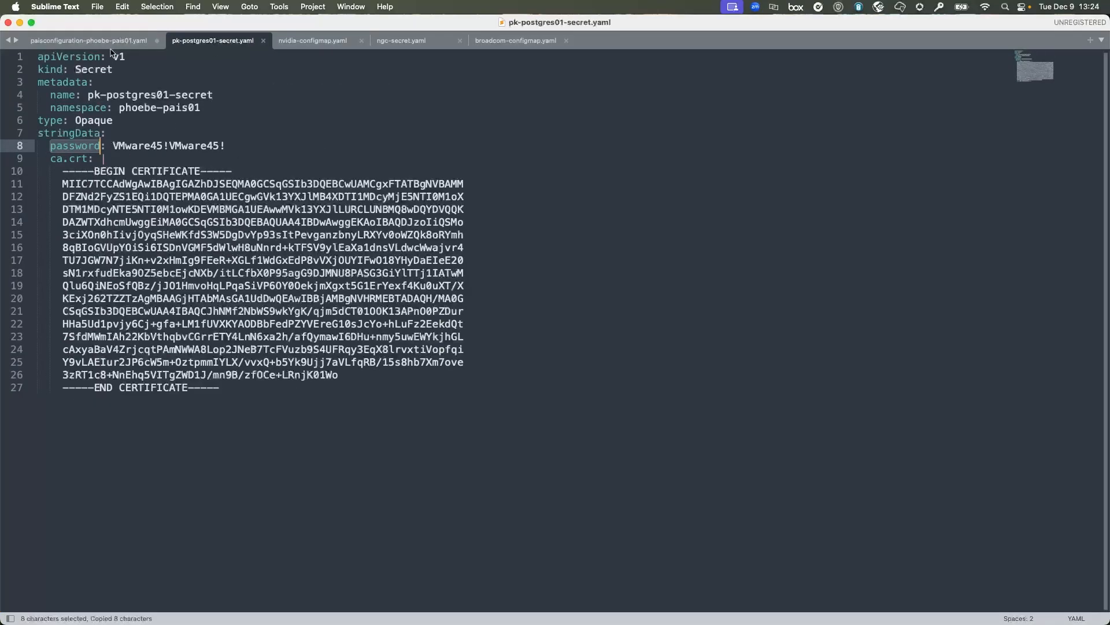
key("super+alt+Left")
key("super+v")
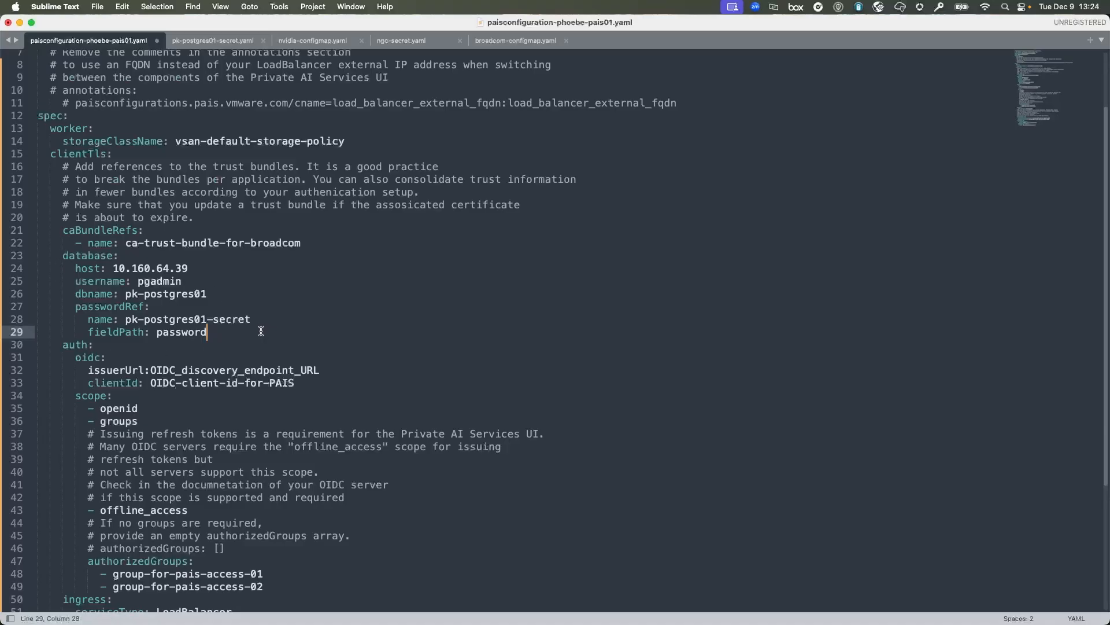
scroll(261, 330, "down", 3)
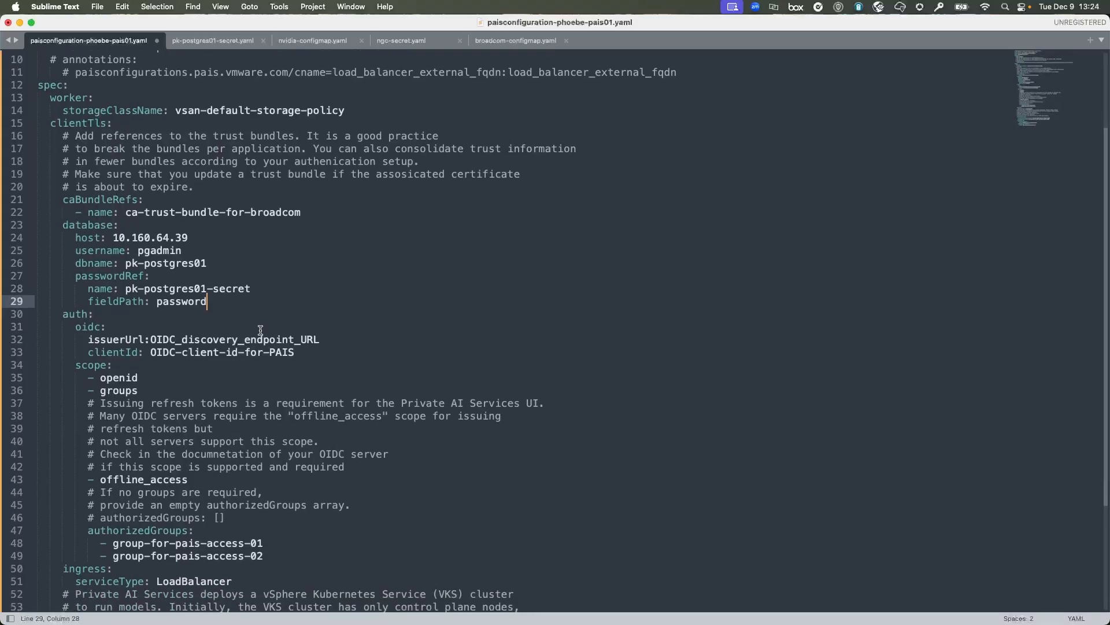
scroll(261, 330, "down", 2)
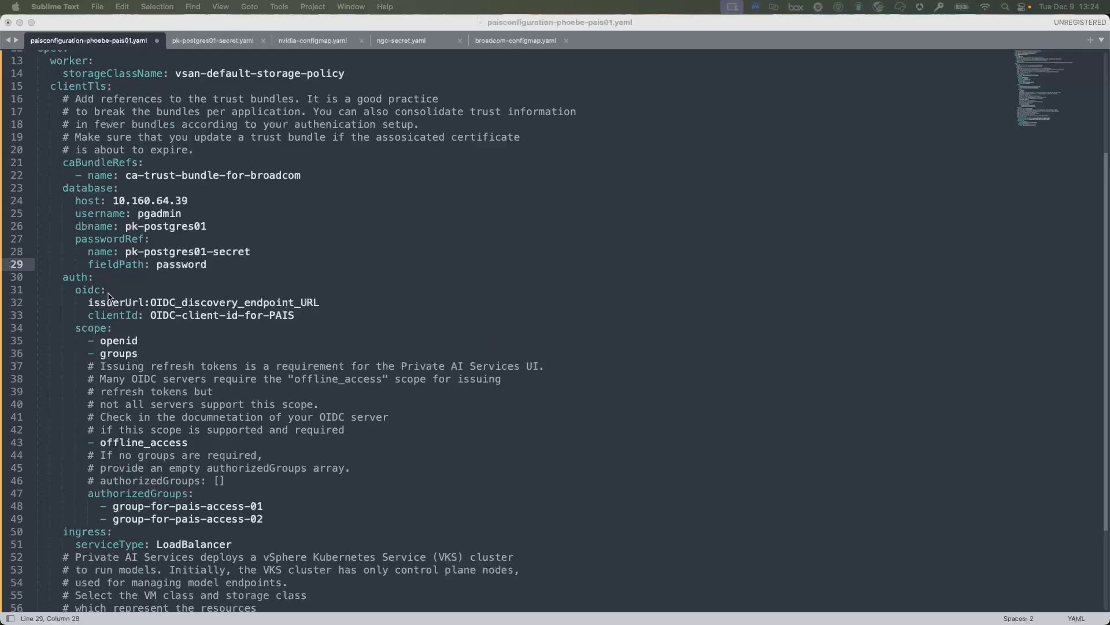
left_click(151, 302)
left_click(352, 305, "shift")
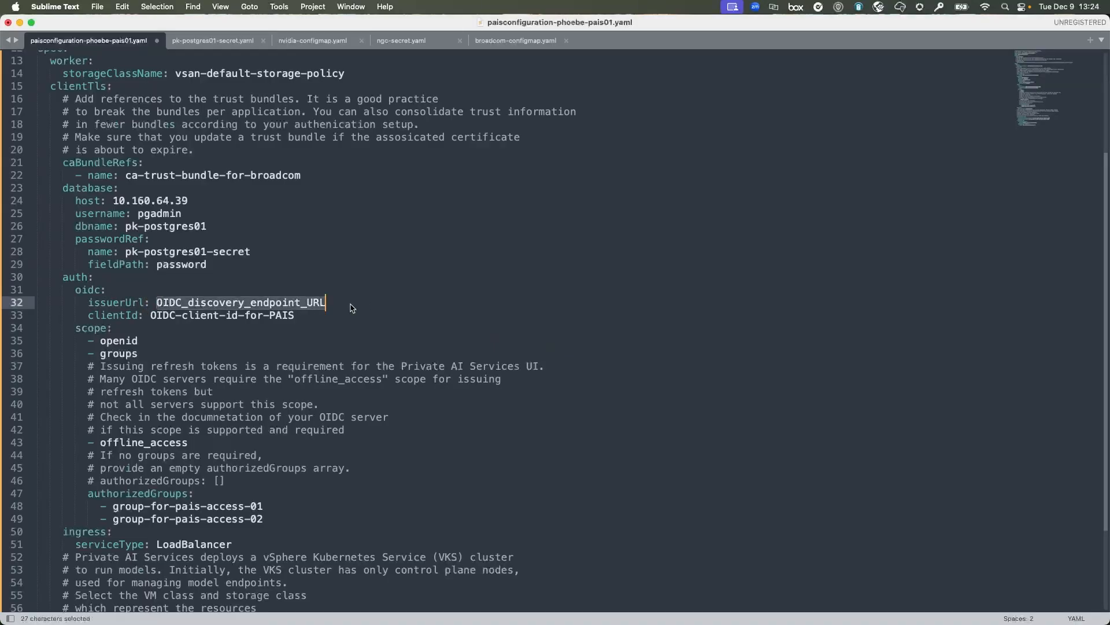
key("cmd+v")
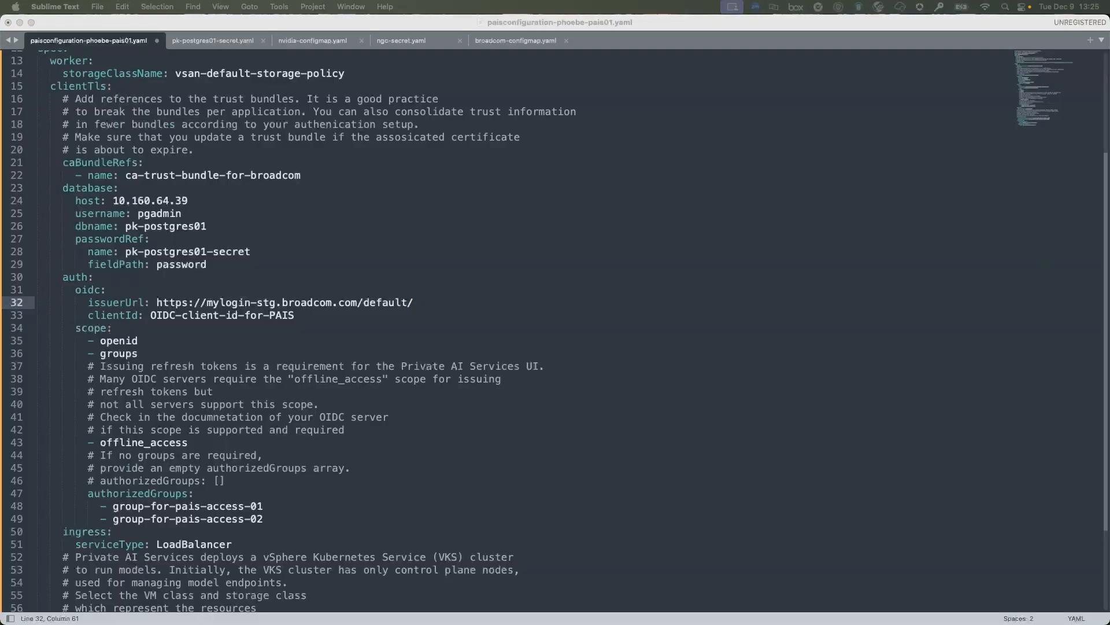
left_click(149, 315)
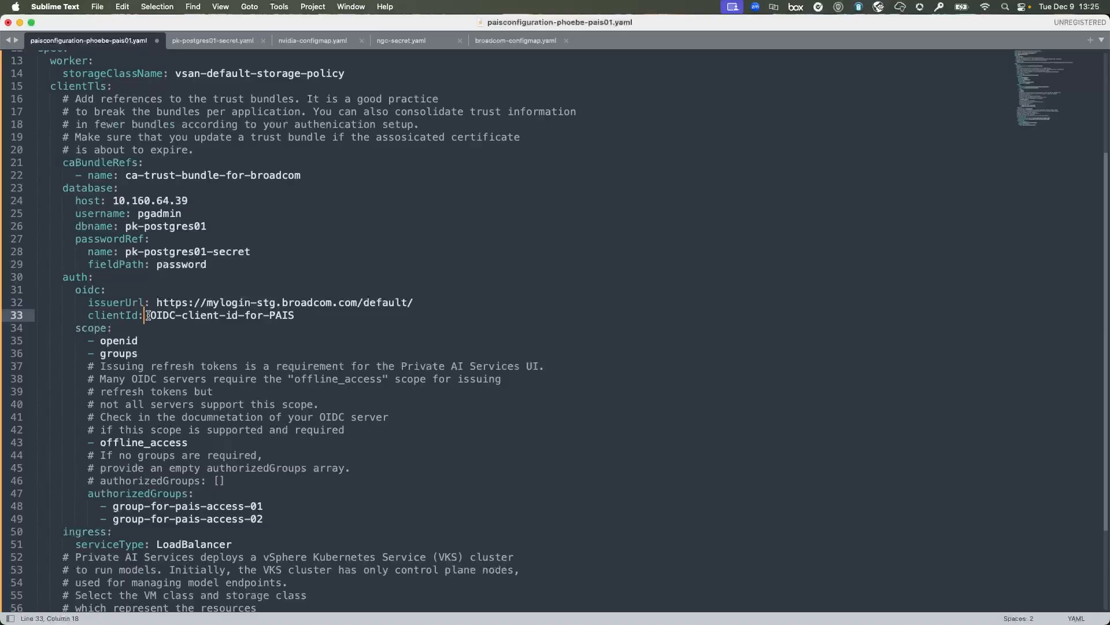
left_click_drag(150, 315, 302, 315)
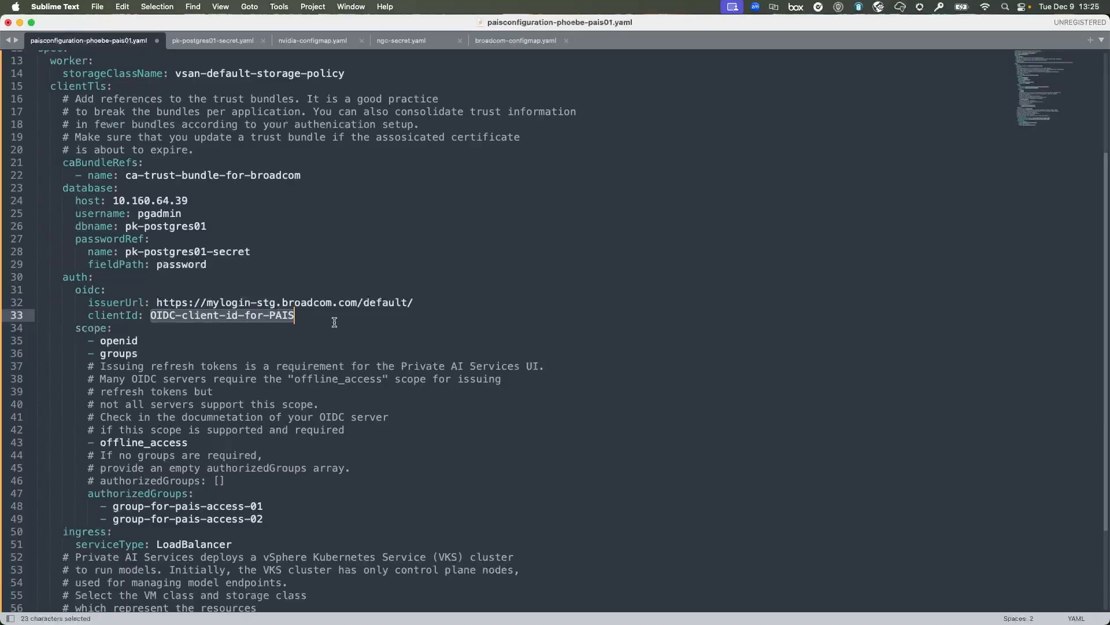
key("super+v")
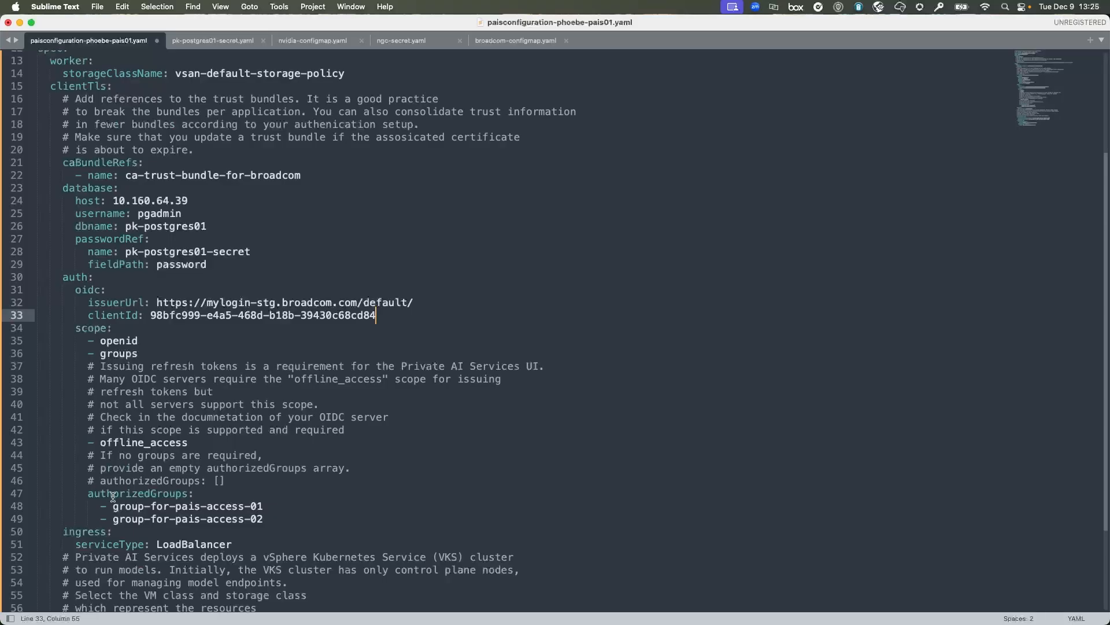
Replace the first authorized group with AH_PK-PAIS and delete the second group entry.
left_click_drag(113, 507, 281, 511)
type("AH_")
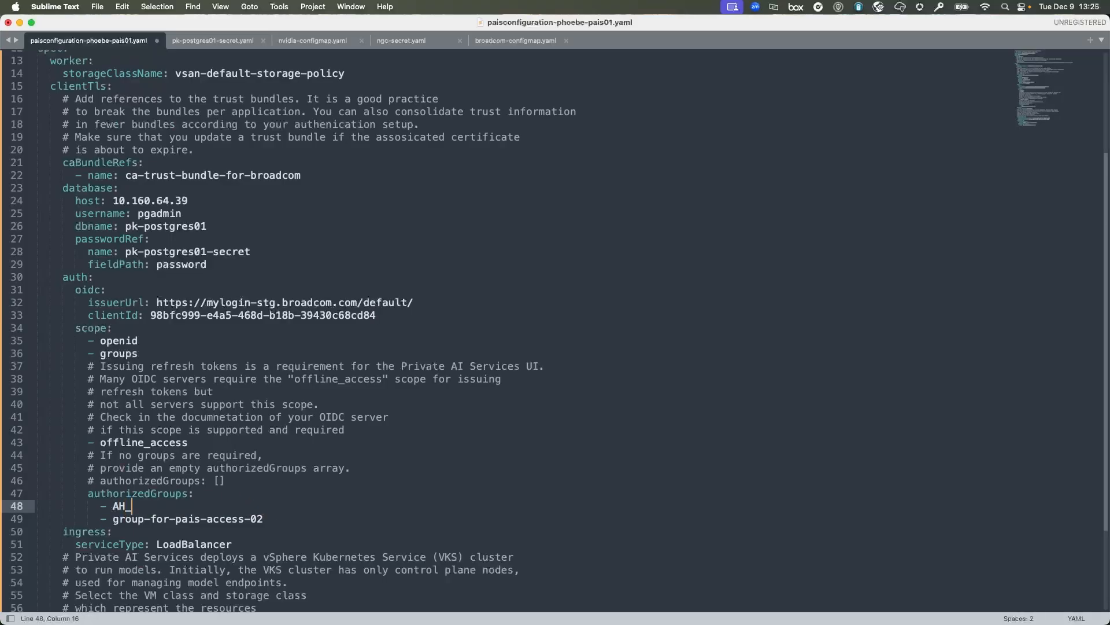
type("PK-PAIS")
triple_click(223, 519)
key("BackSpace")
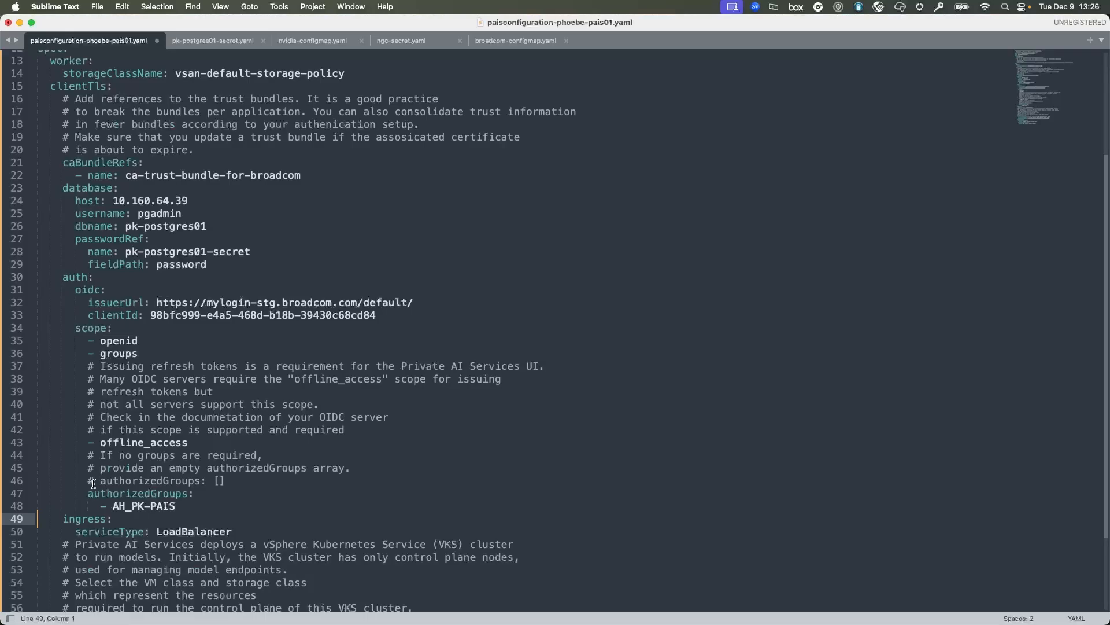
left_click_drag(99, 484, 186, 483)
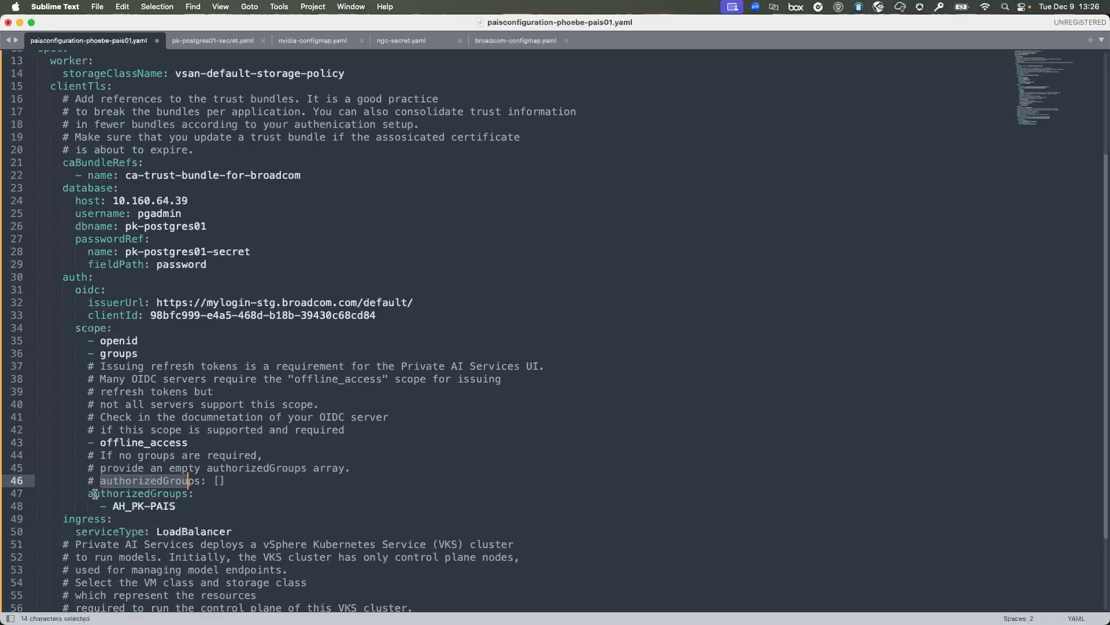
left_click_drag(95, 492, 182, 493)
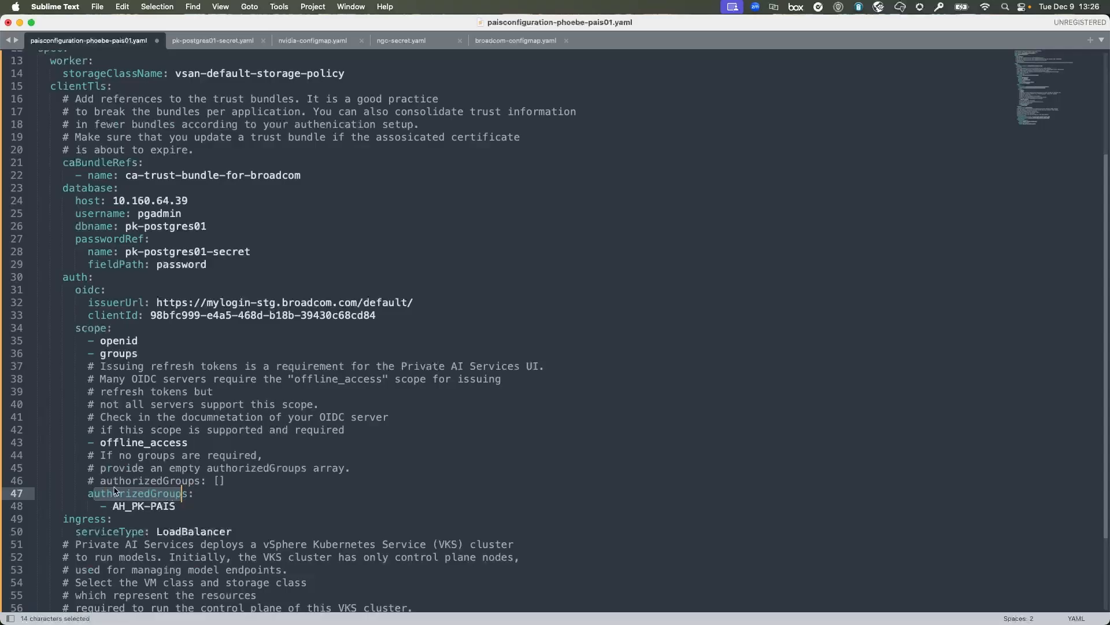
left_click_drag(99, 480, 214, 481)
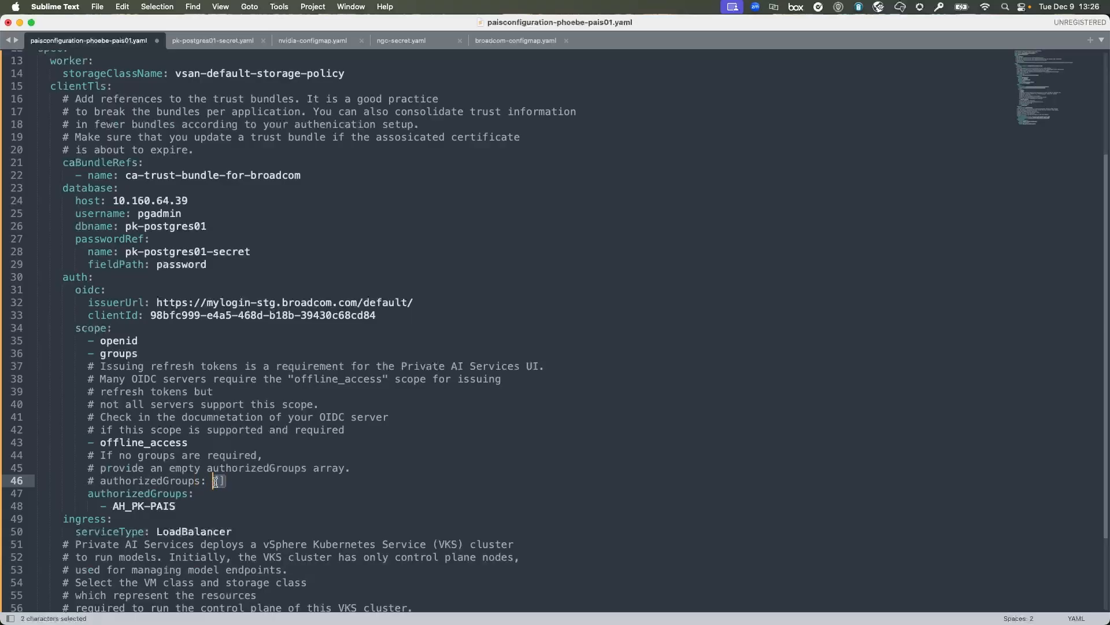
Add groupsClaim: groups below the group entry and review the auth section.
left_click(195, 505)
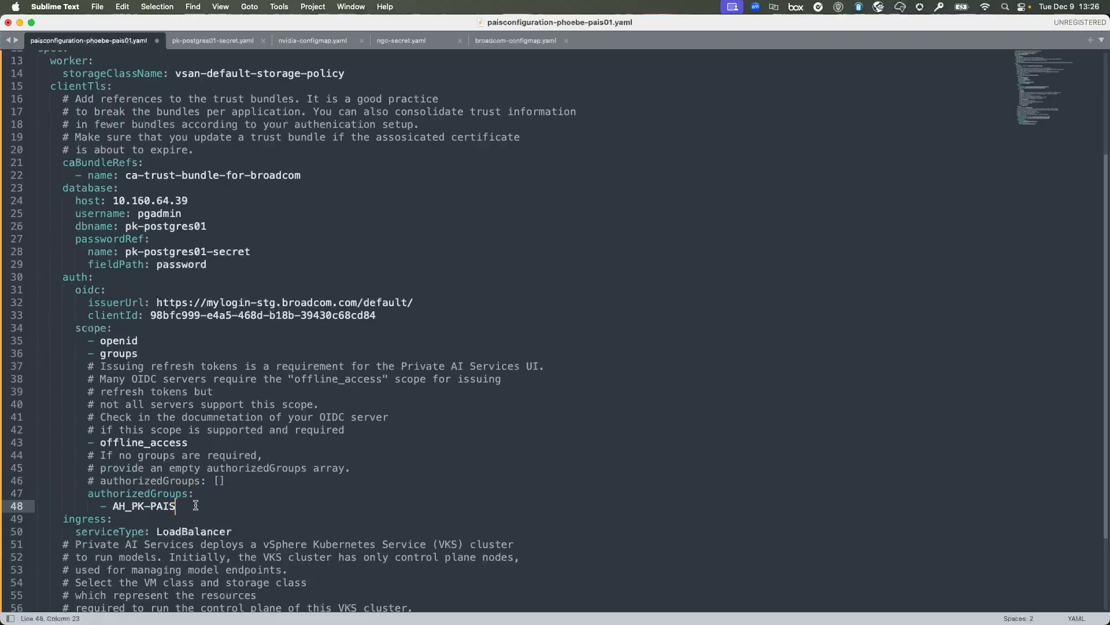
key("Return")
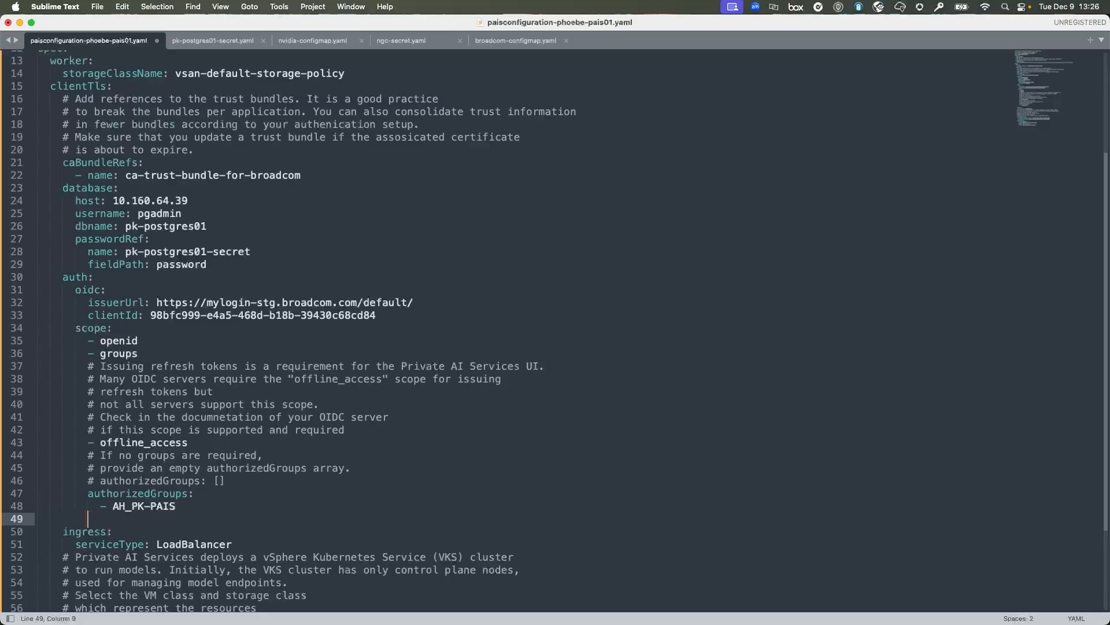
type("groupsClaim: groups")
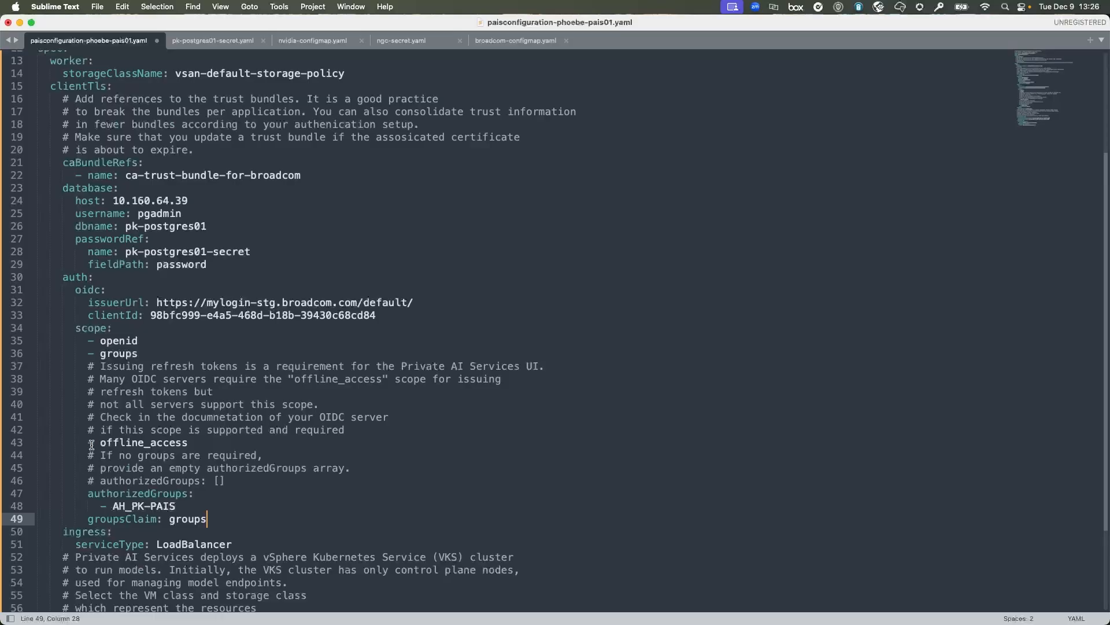
left_click_drag(88, 444, 210, 448)
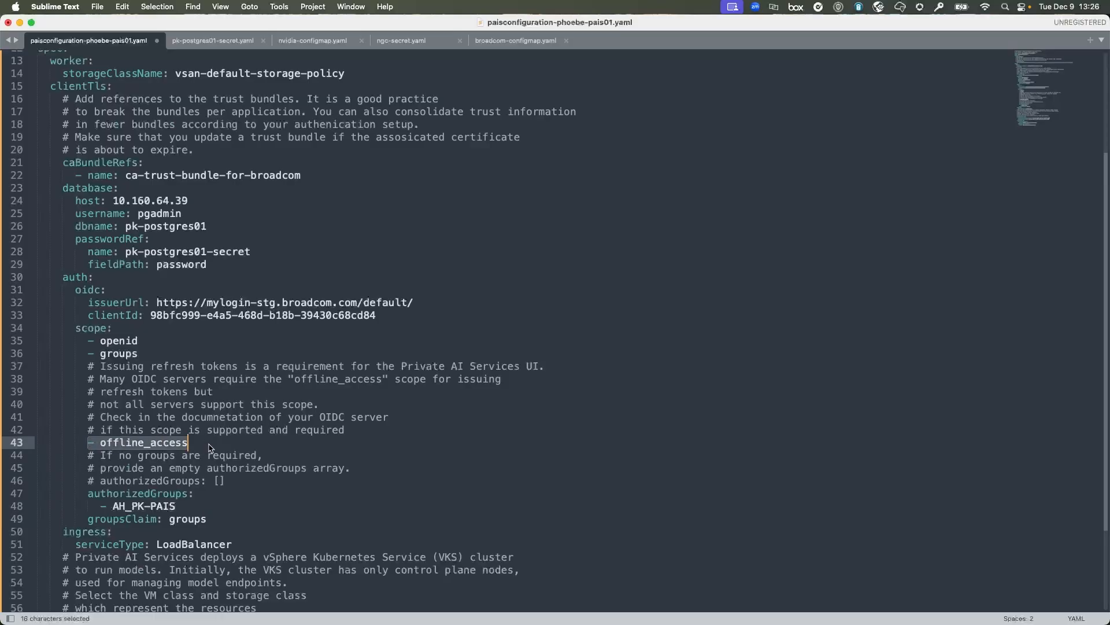
left_click(277, 443)
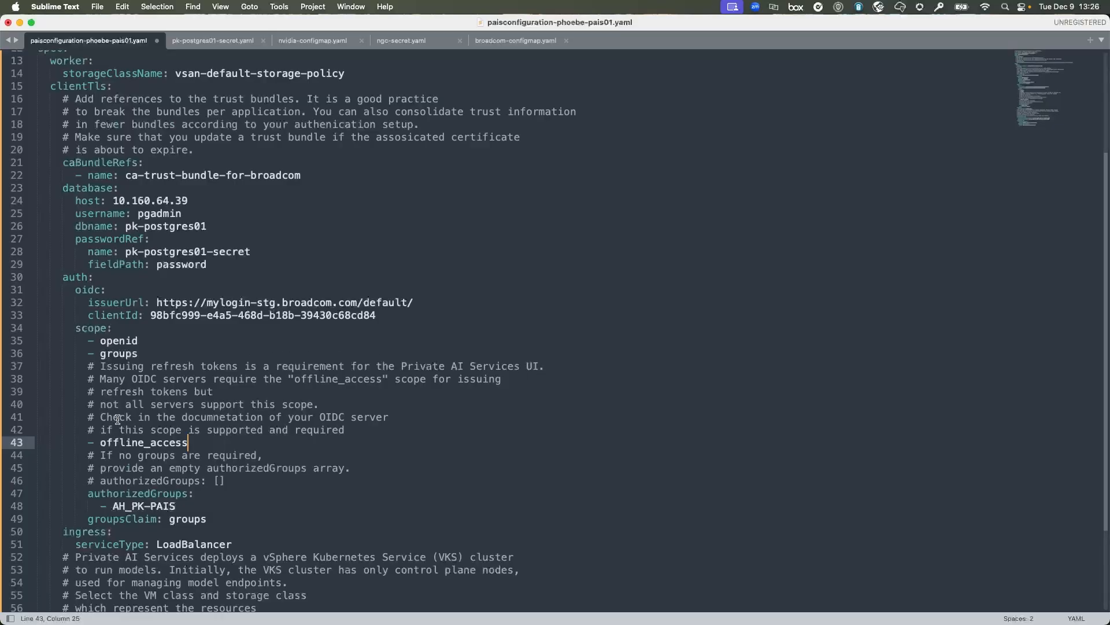
left_click_drag(87, 443, 196, 442)
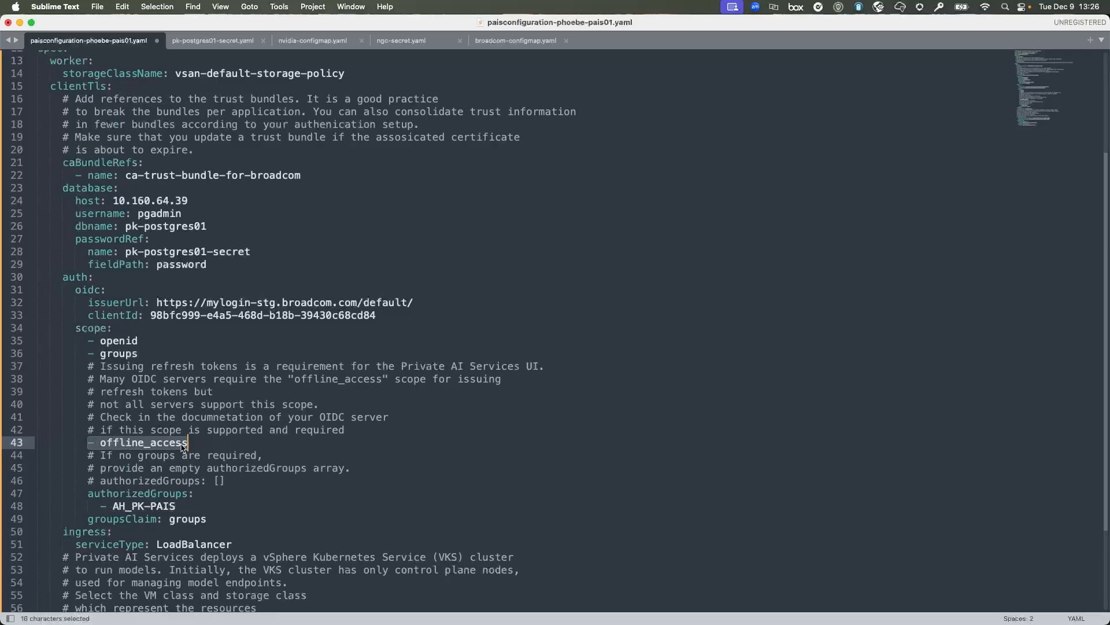
left_click(225, 441)
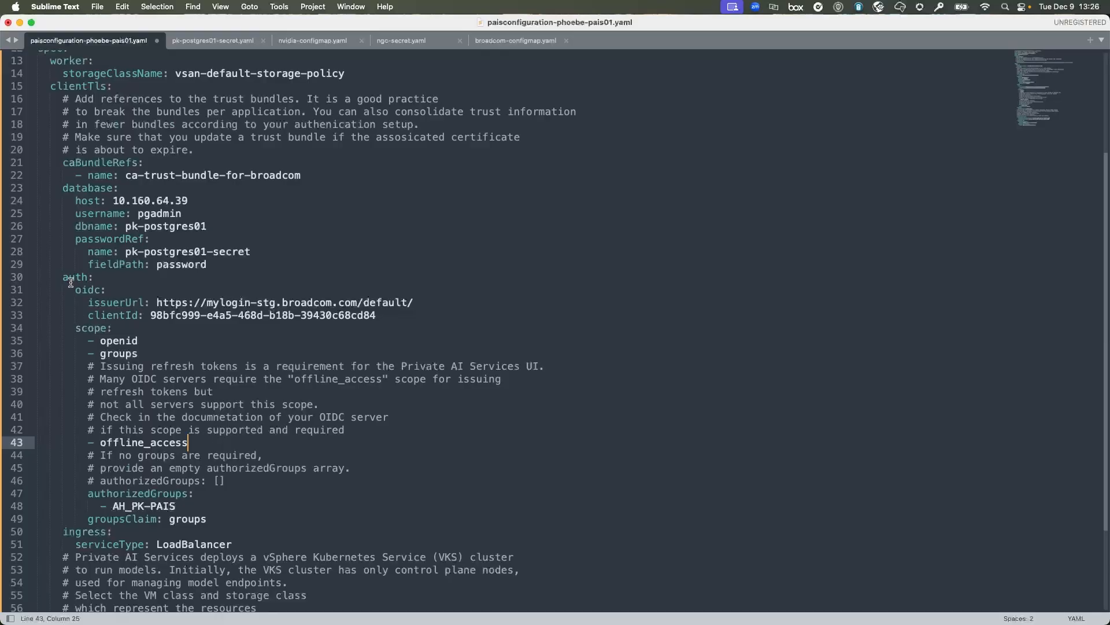
left_click_drag(63, 277, 218, 519)
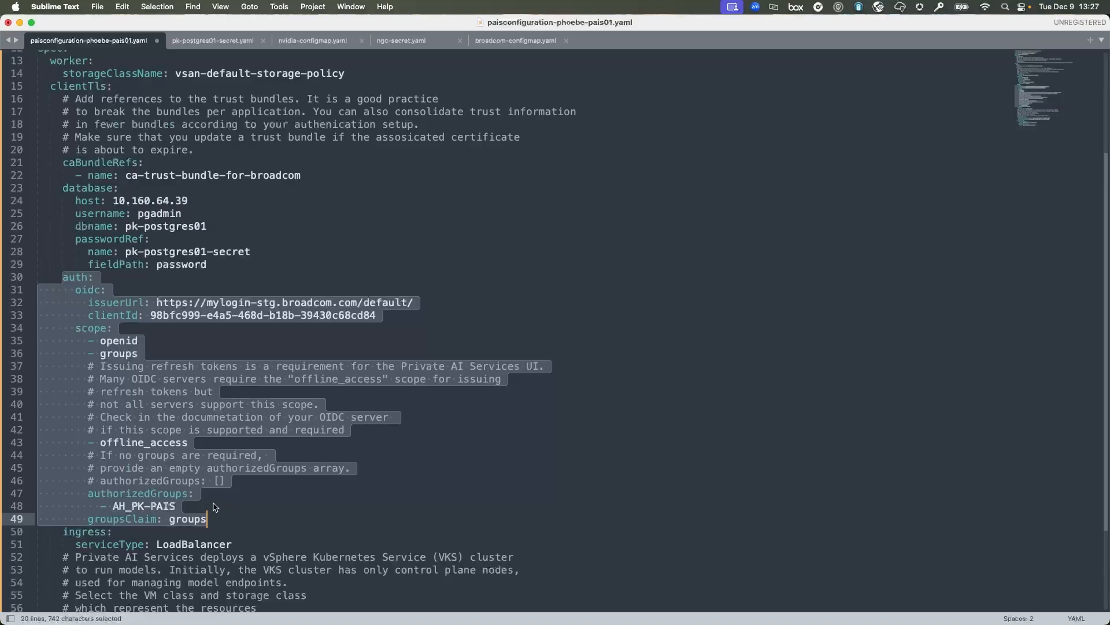
left_click(214, 505)
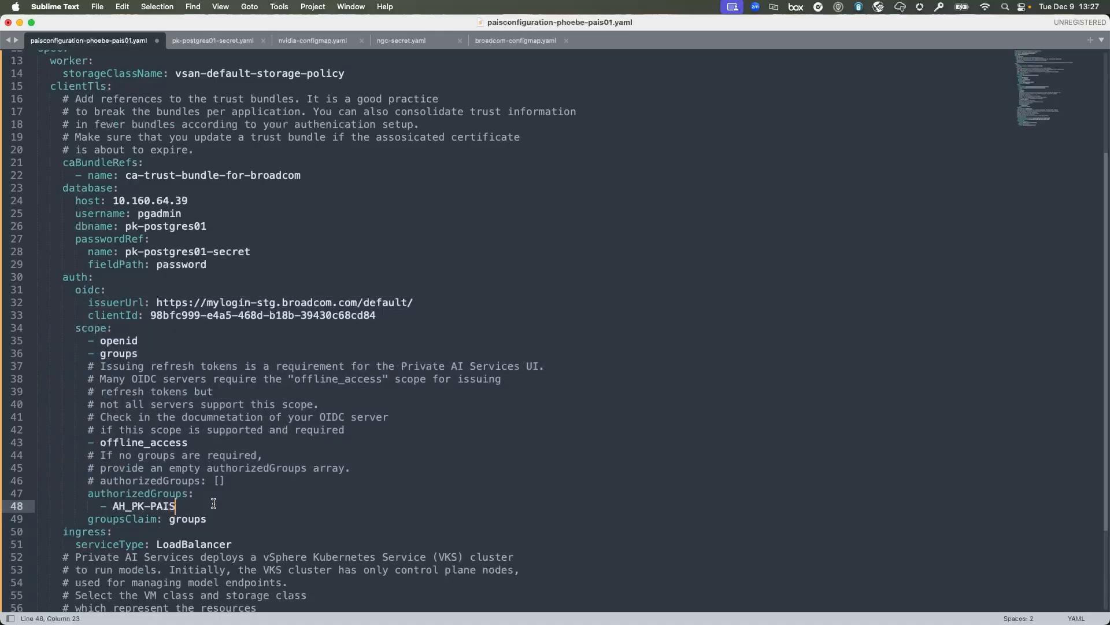
scroll(98, 507, "down", 3)
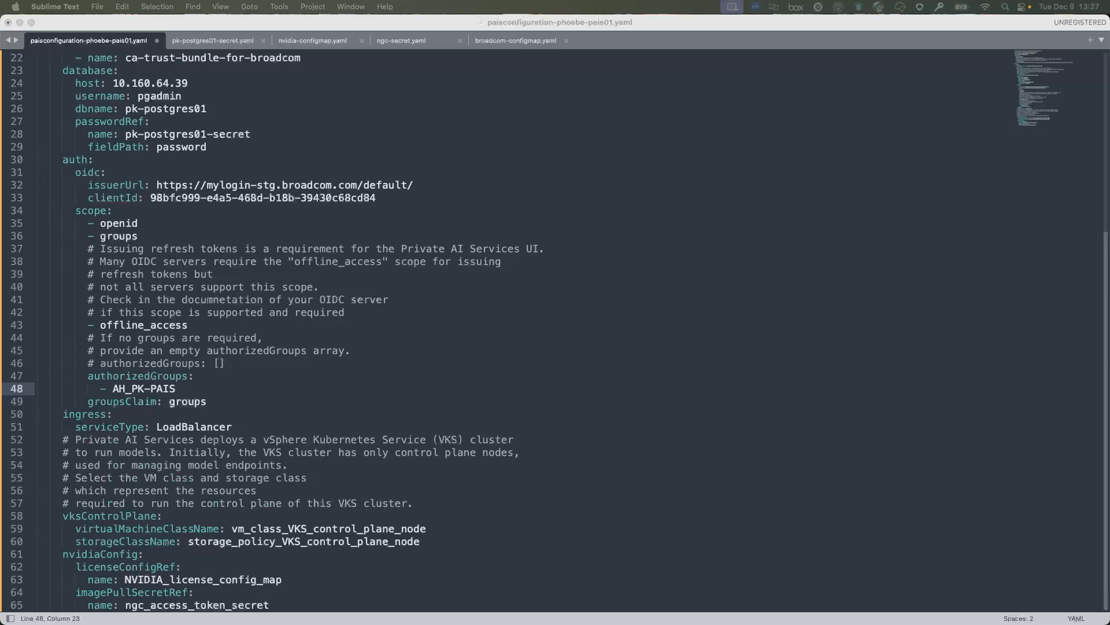
Set virtualMachineClassName to best-effort-large and storageClassName to vsan-default-storage-policy.
left_click(231, 528)
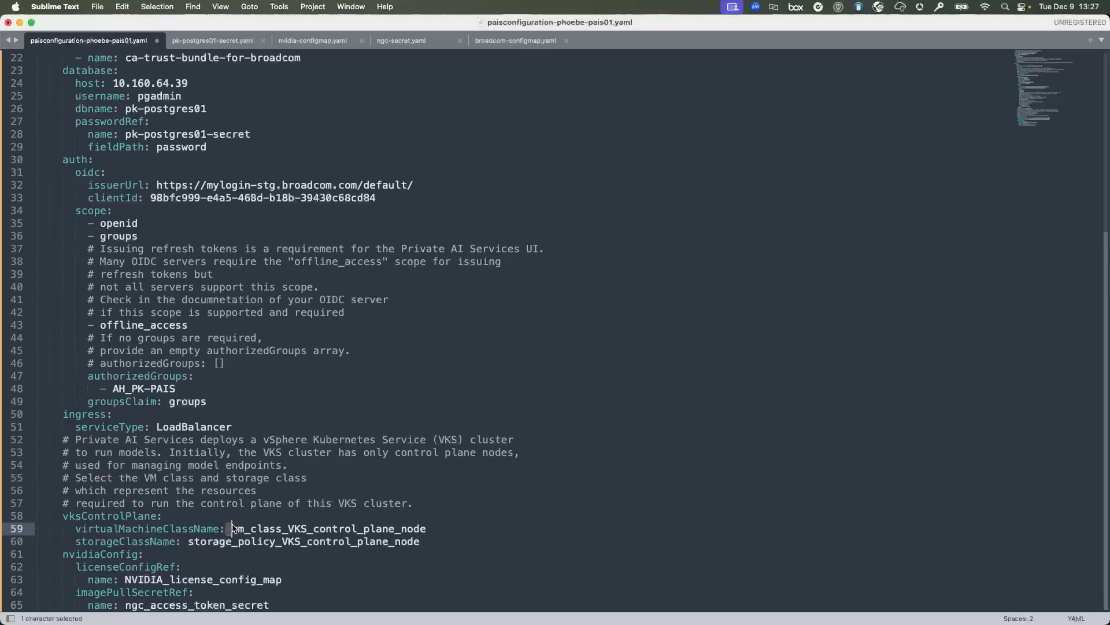
left_click(436, 528, "shift")
type("be")
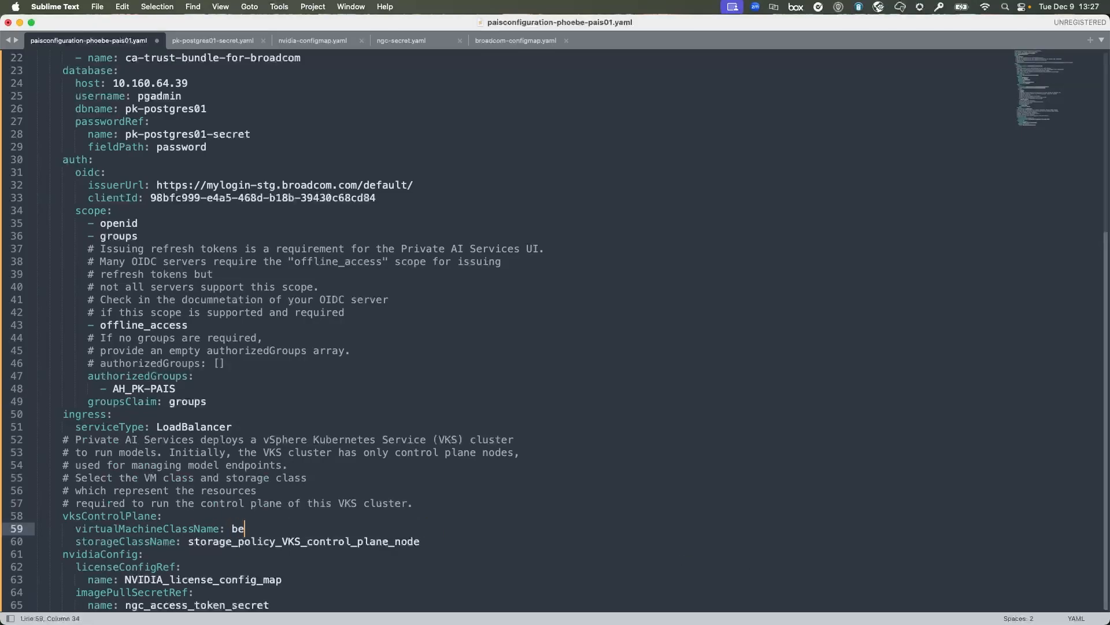
type("st-effort-large")
left_click(188, 541)
left_click(479, 539, "shift")
type("vsan-default-storage-policy")
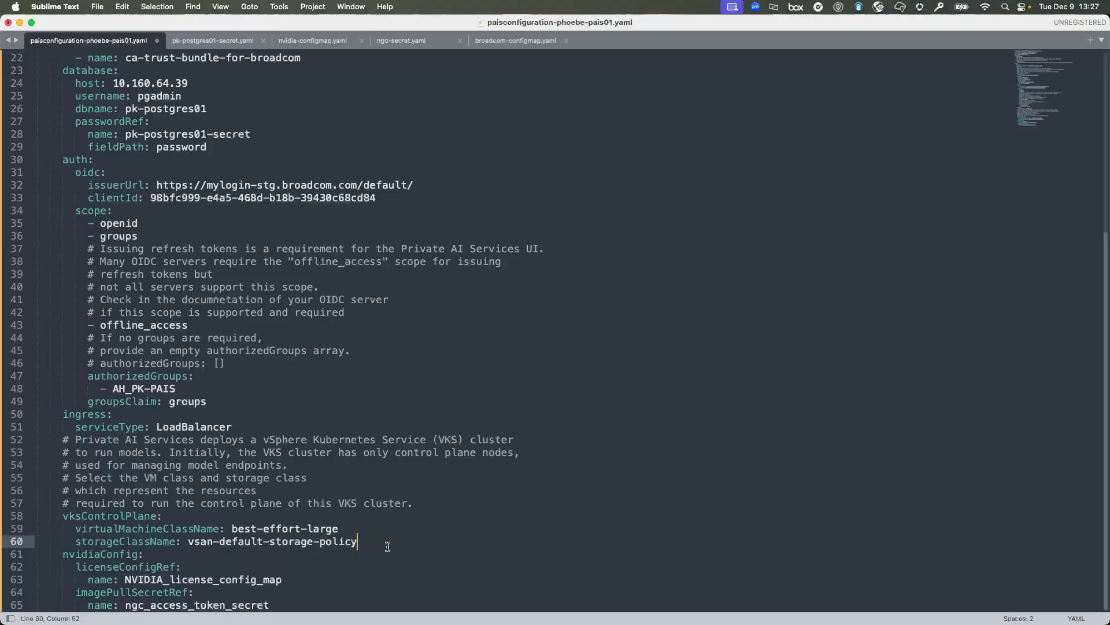
Select the nvidiaConfig license config map and NGC token secret placeholders on lines 63–65.
left_click(369, 564)
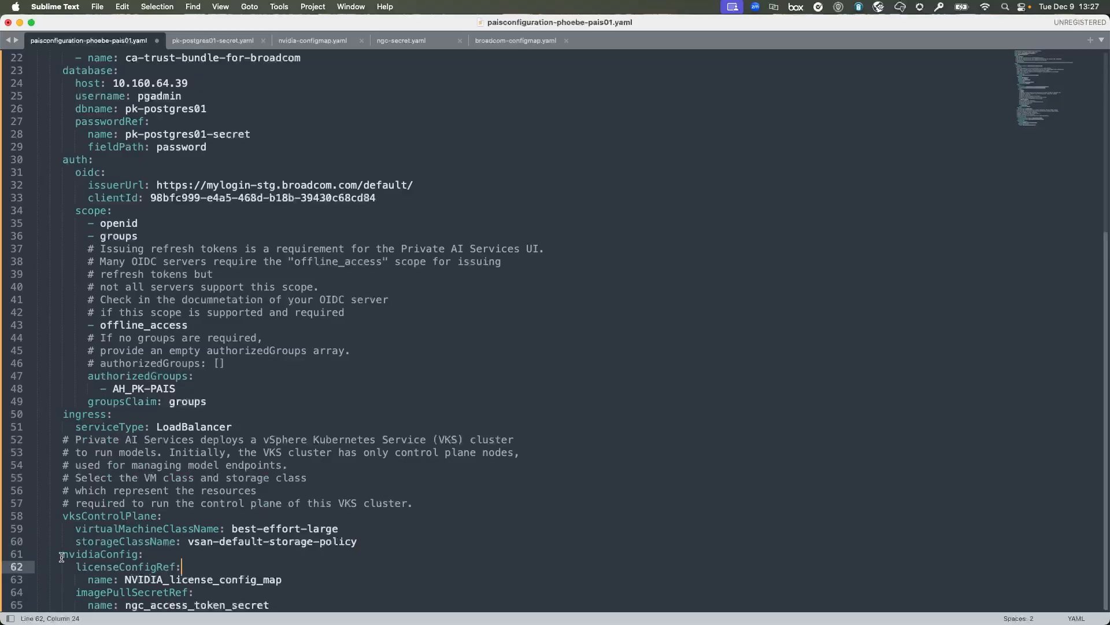
left_click_drag(63, 554, 294, 607)
left_click(294, 606)
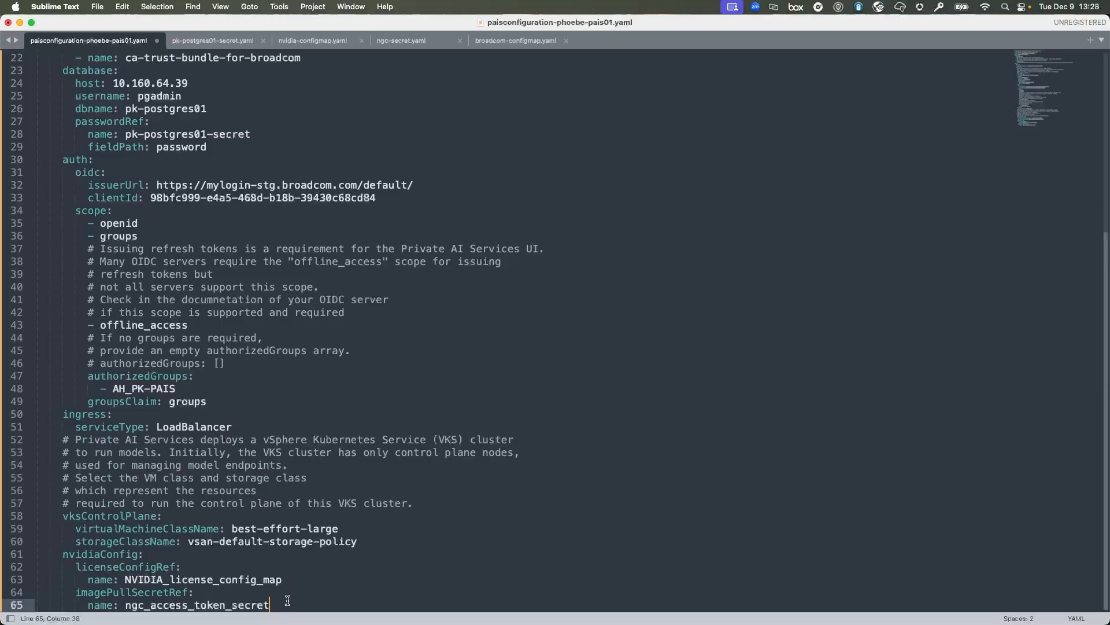
left_click_drag(126, 579, 295, 580)
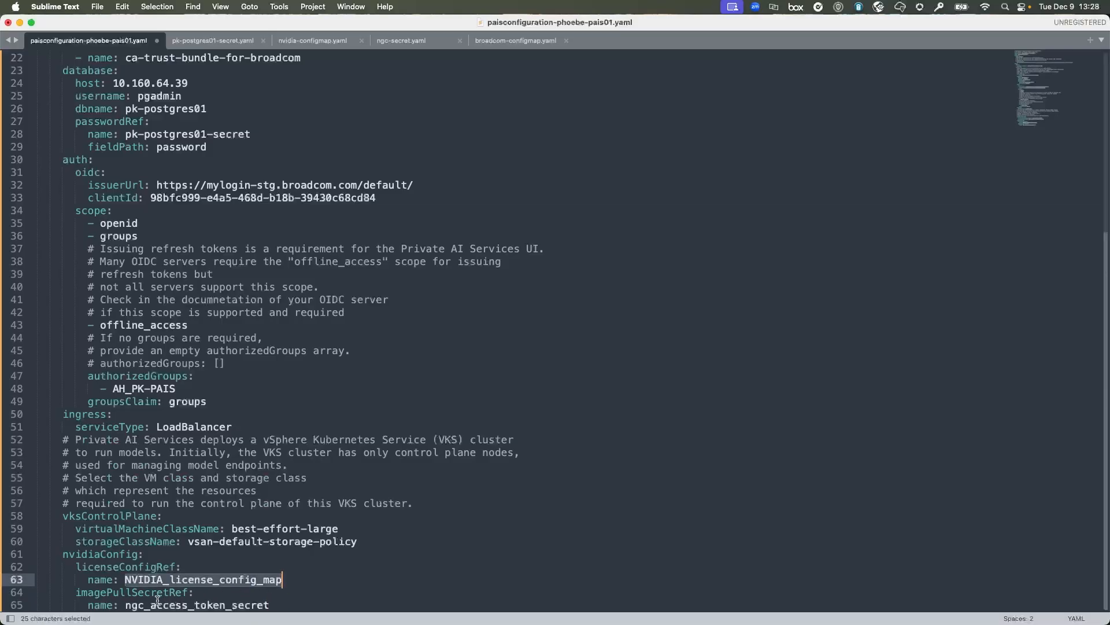
left_click_drag(126, 604, 287, 606)
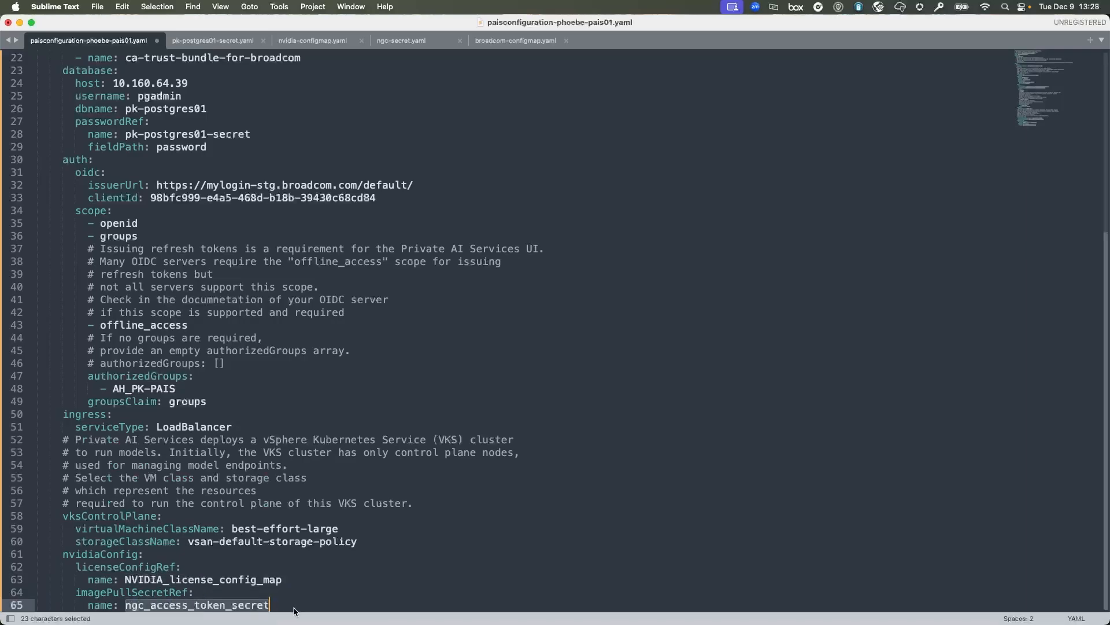
Replace the license config placeholder with licensing-config copied from nvidia-configmap.yaml.
left_click(296, 609)
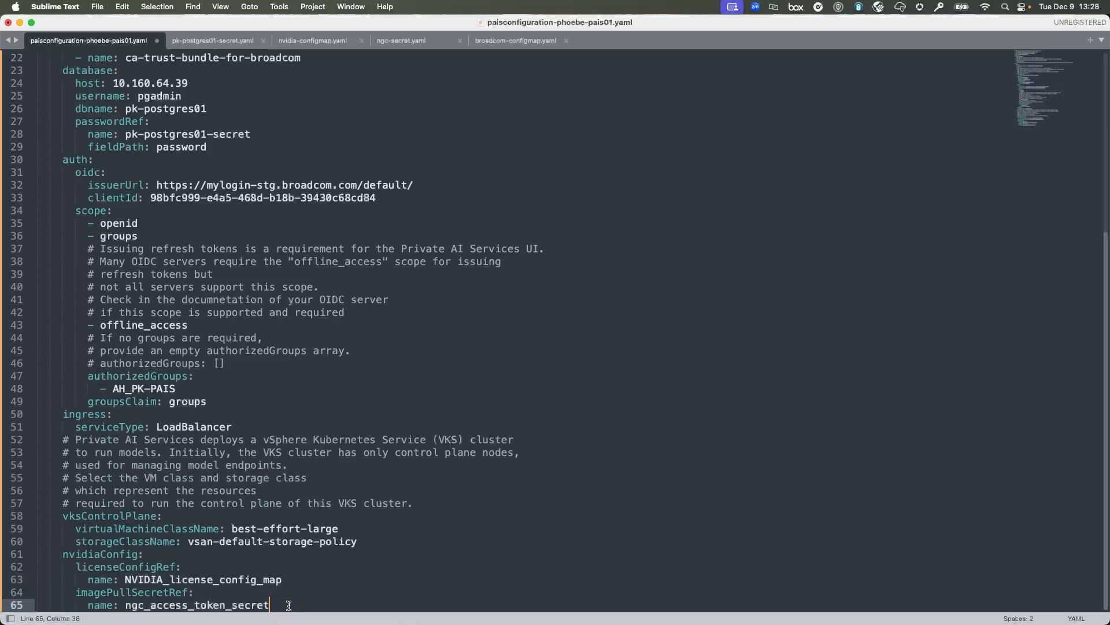
left_click(329, 43)
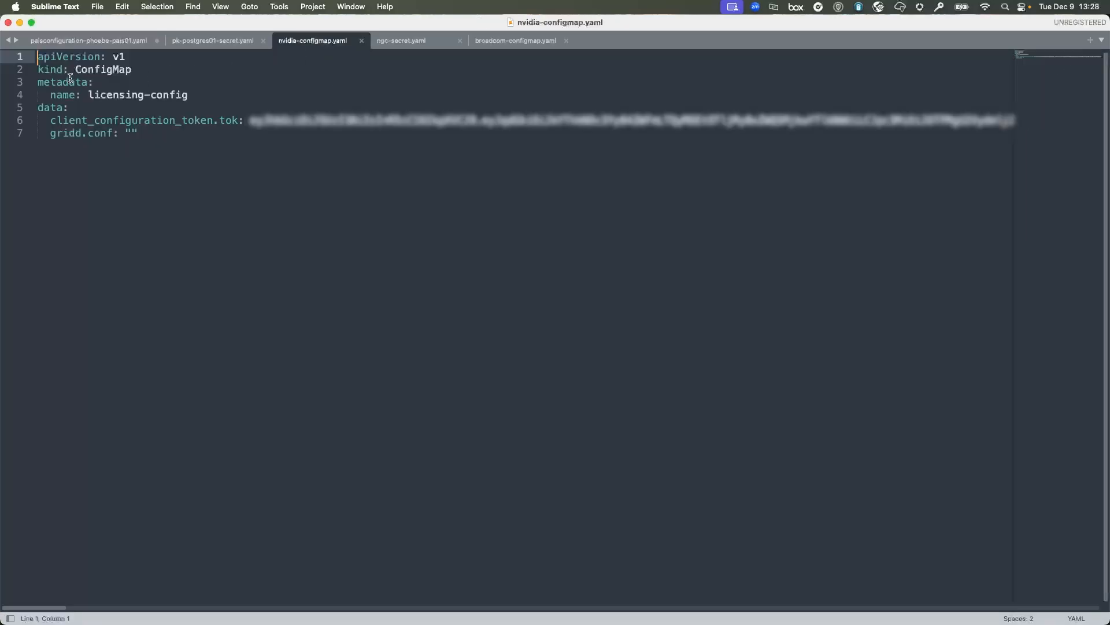
left_click_drag(76, 70, 158, 70)
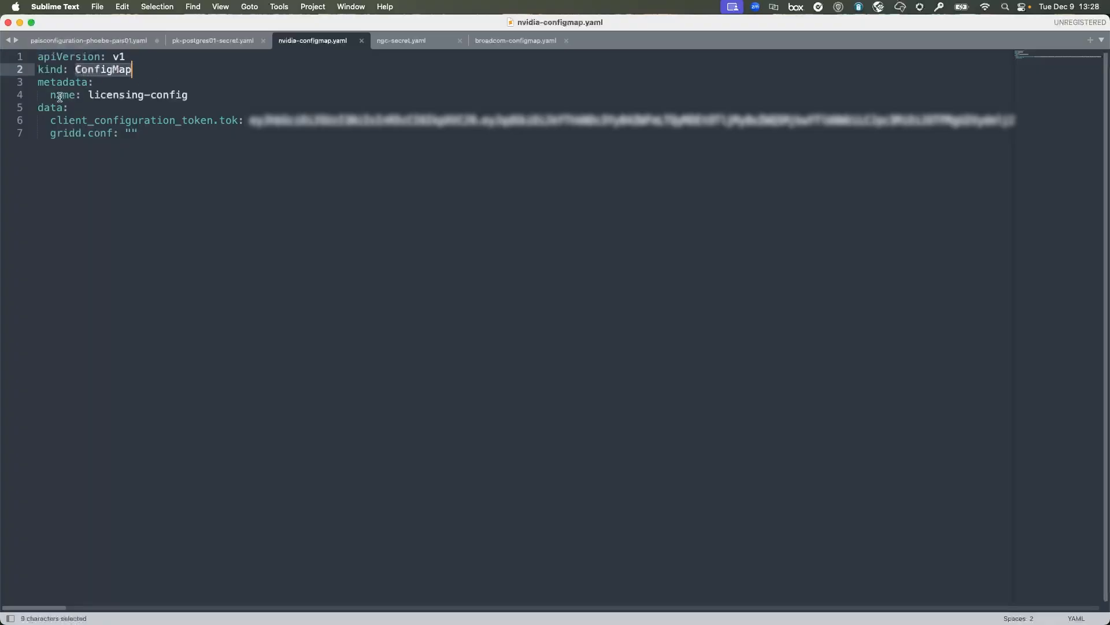
left_click_drag(88, 95, 218, 96)
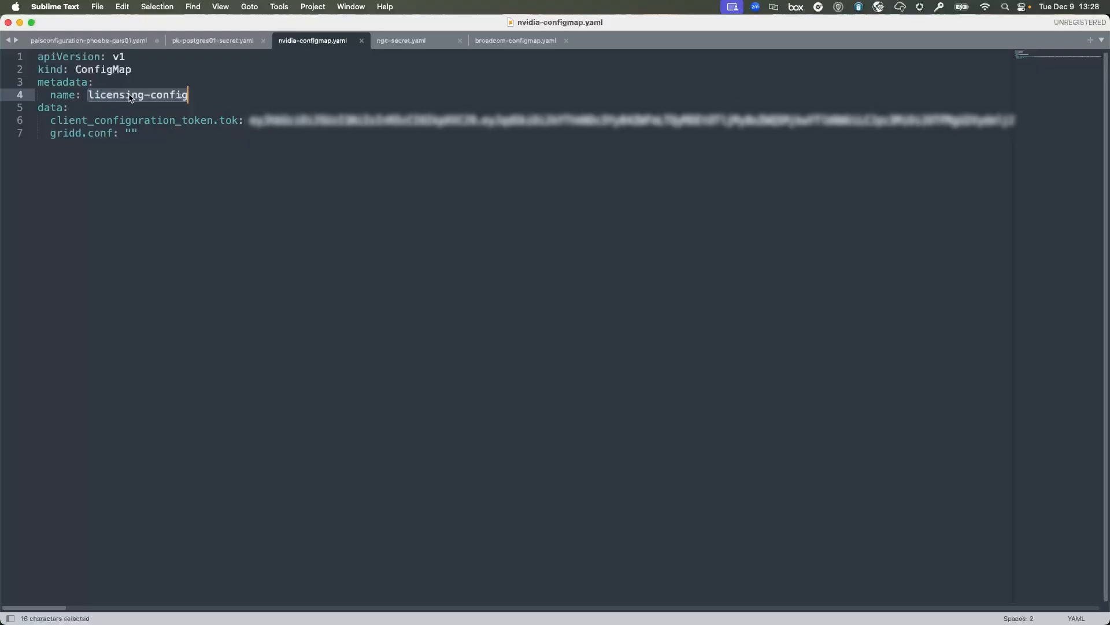
left_click(104, 42)
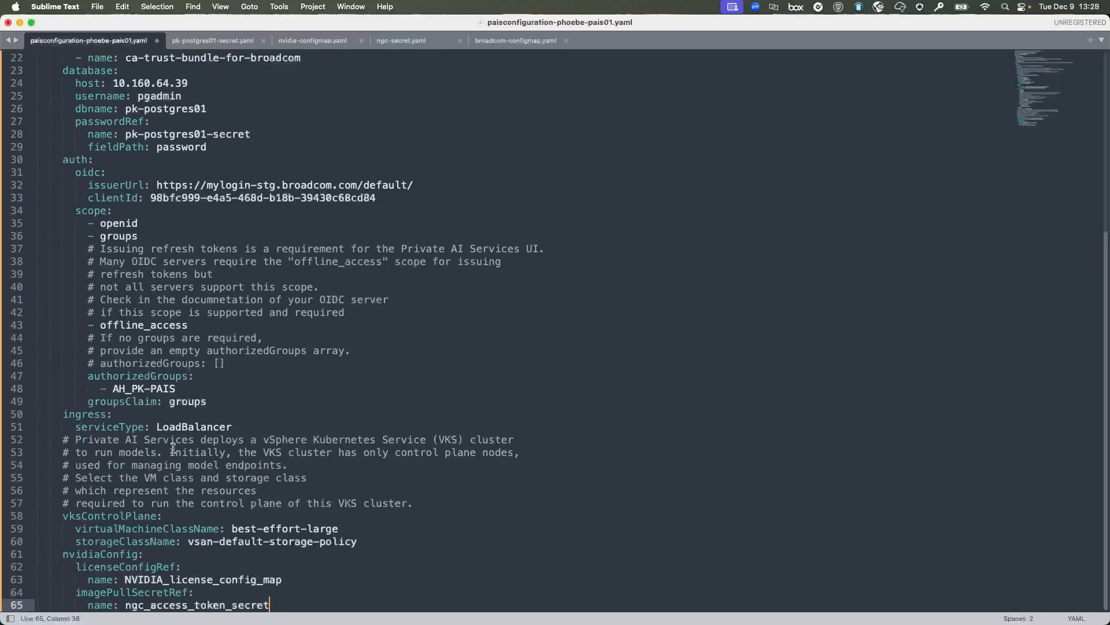
left_click_drag(125, 578, 357, 579)
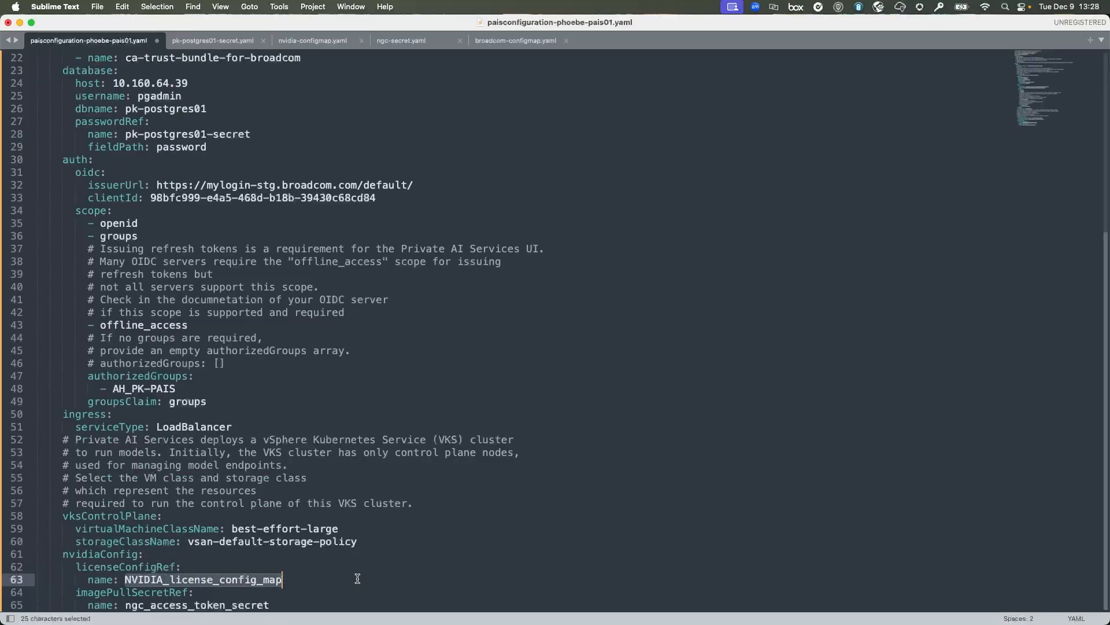
left_click(315, 41)
right_click(149, 102)
left_click(133, 136)
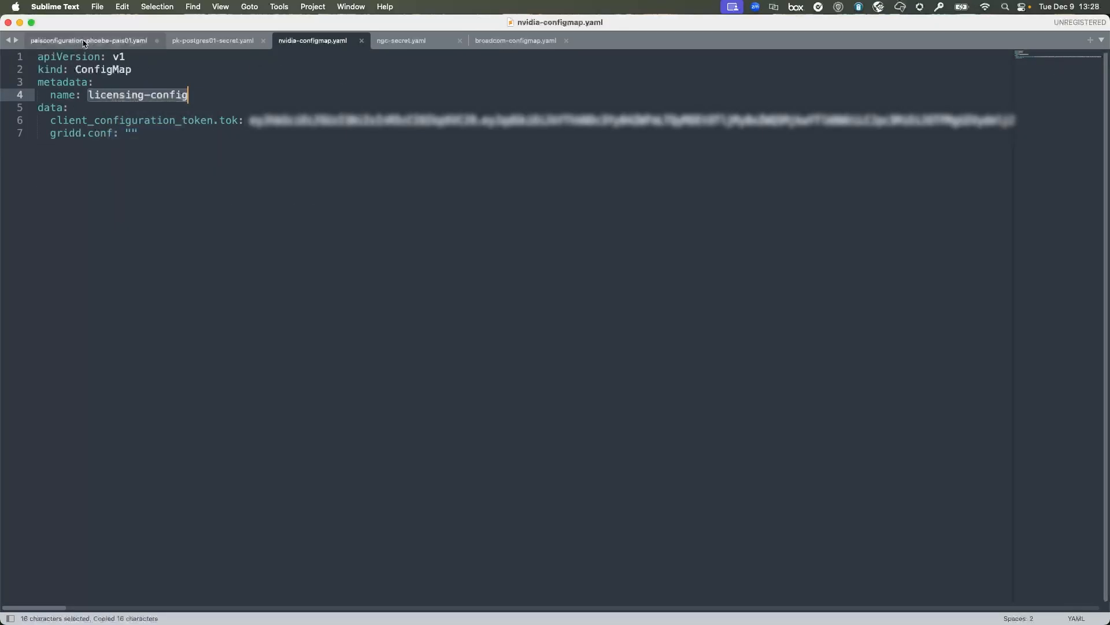
key("ctrl+Tab")
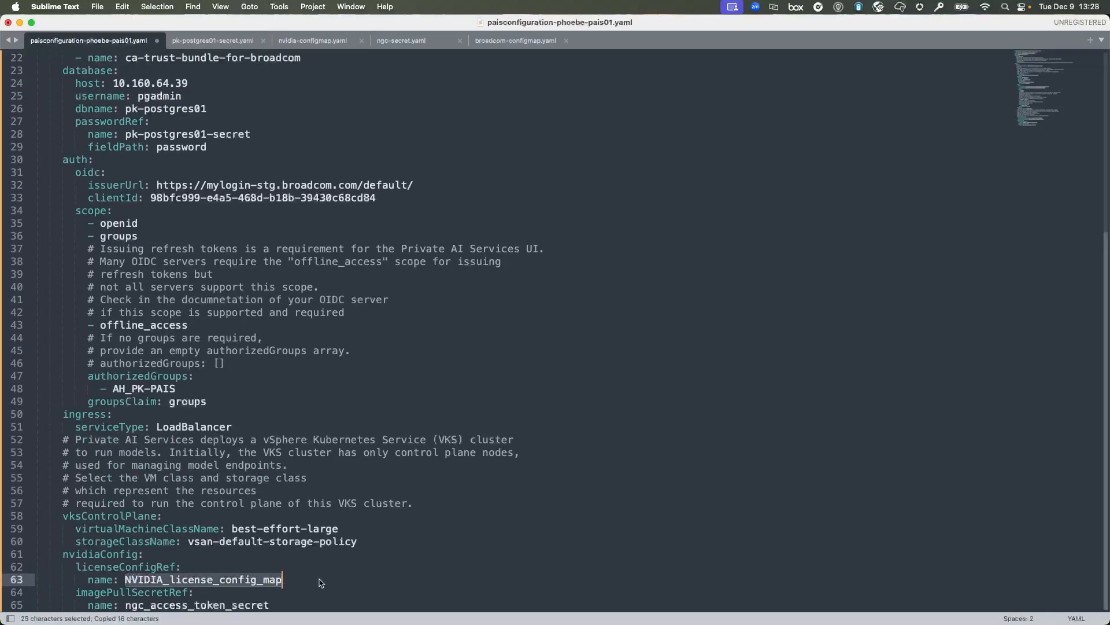
key("super+v")
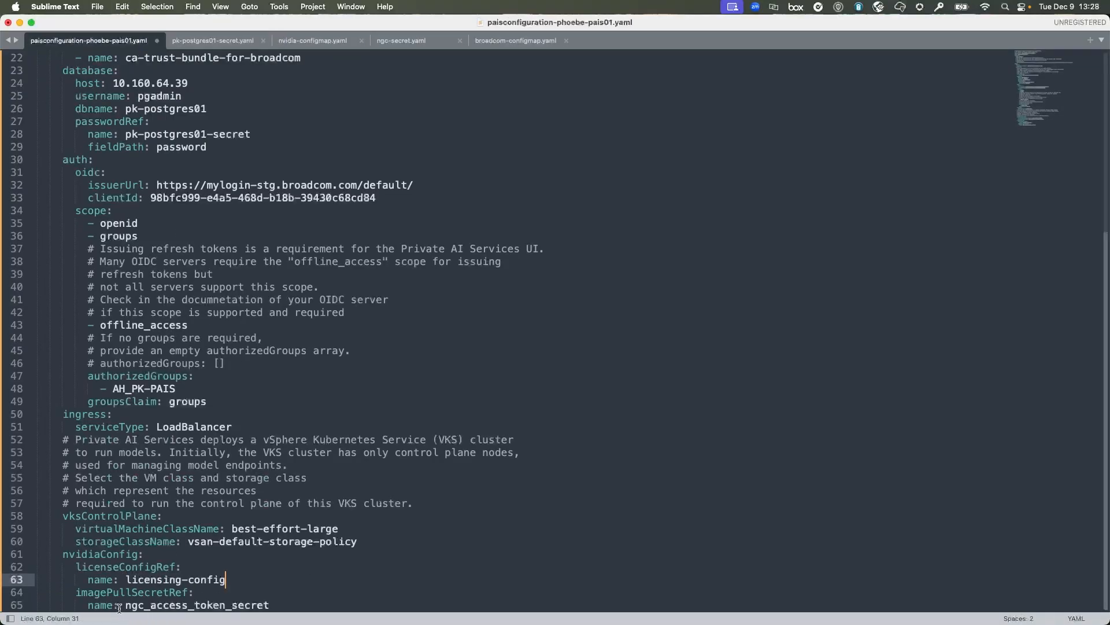
Replace the image pull secret placeholder with ngc-secret copied from ngc-secret.yaml.
left_click_drag(125, 605, 270, 605)
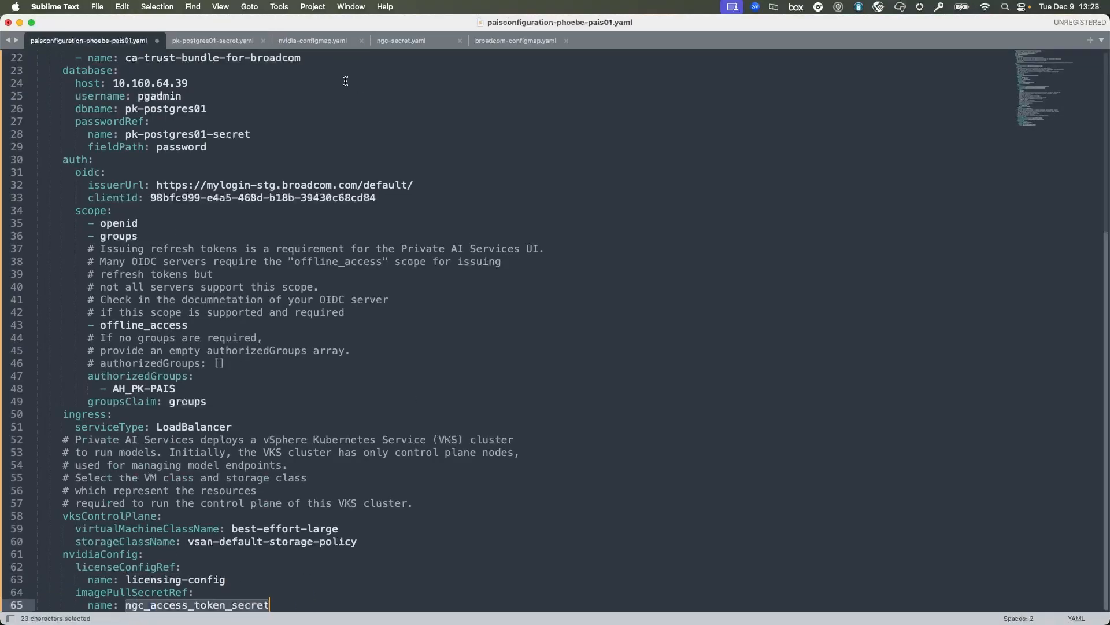
left_click(404, 41)
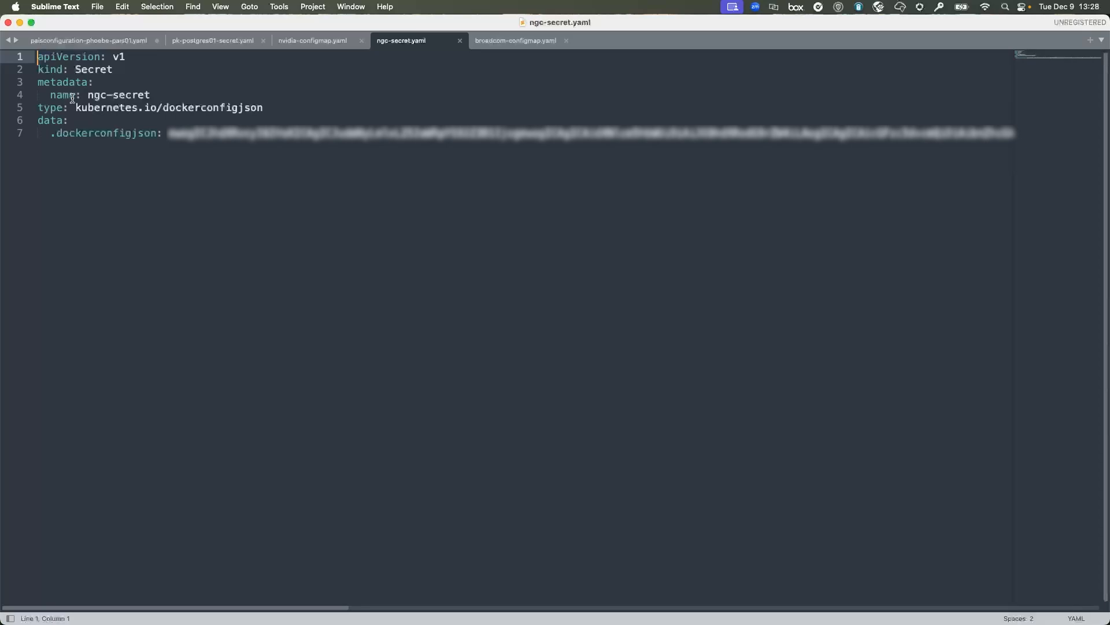
left_click_drag(87, 95, 149, 92)
key("super+c")
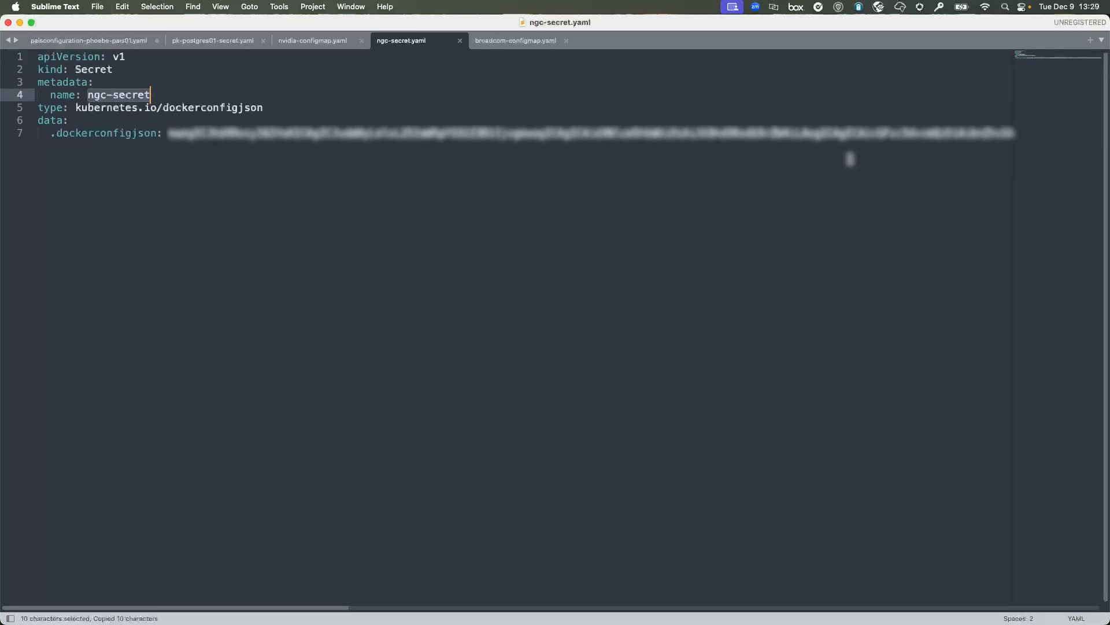
left_click(85, 41)
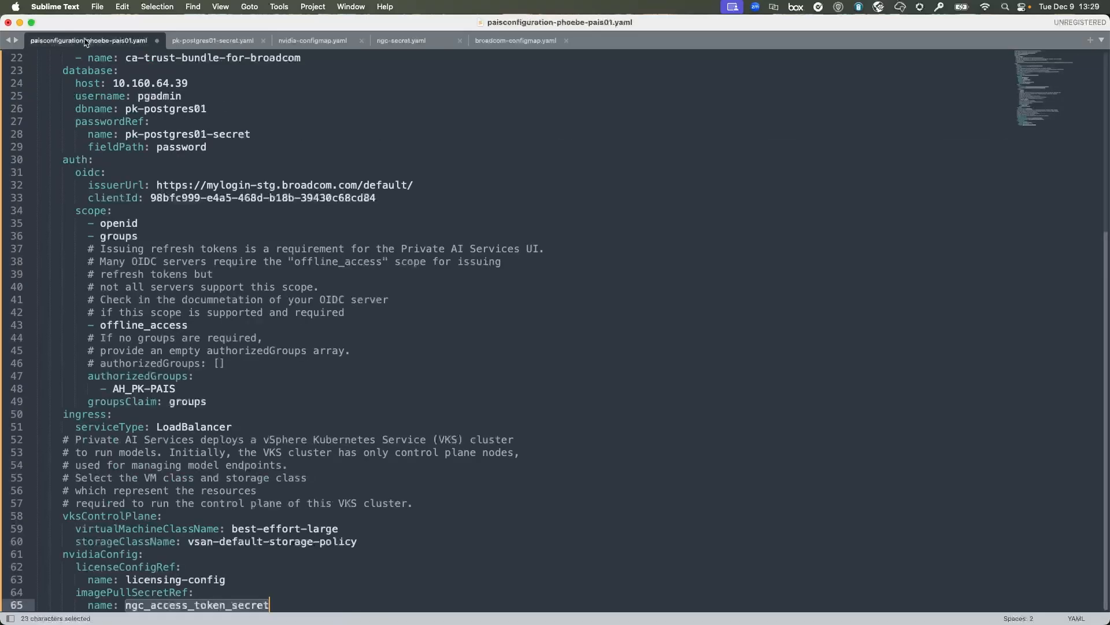
left_click(132, 593)
mouse_move(128, 605)
left_mouse_down()
mouse_move(299, 600)
mouse_move(126, 608)
left_mouse_up()
key("super+v")
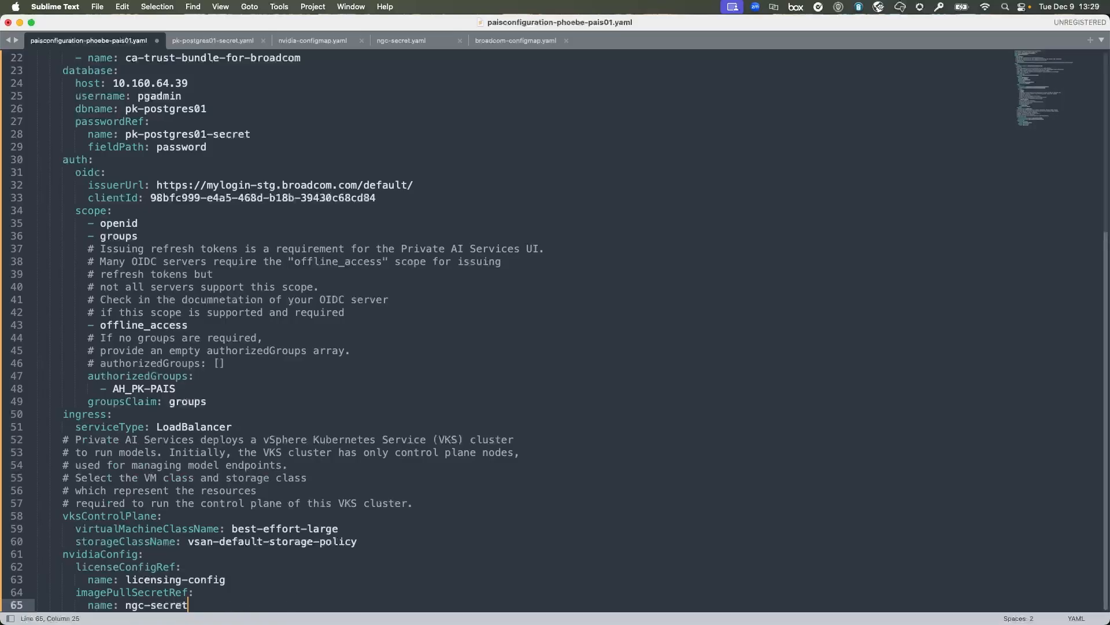
left_click(264, 503)
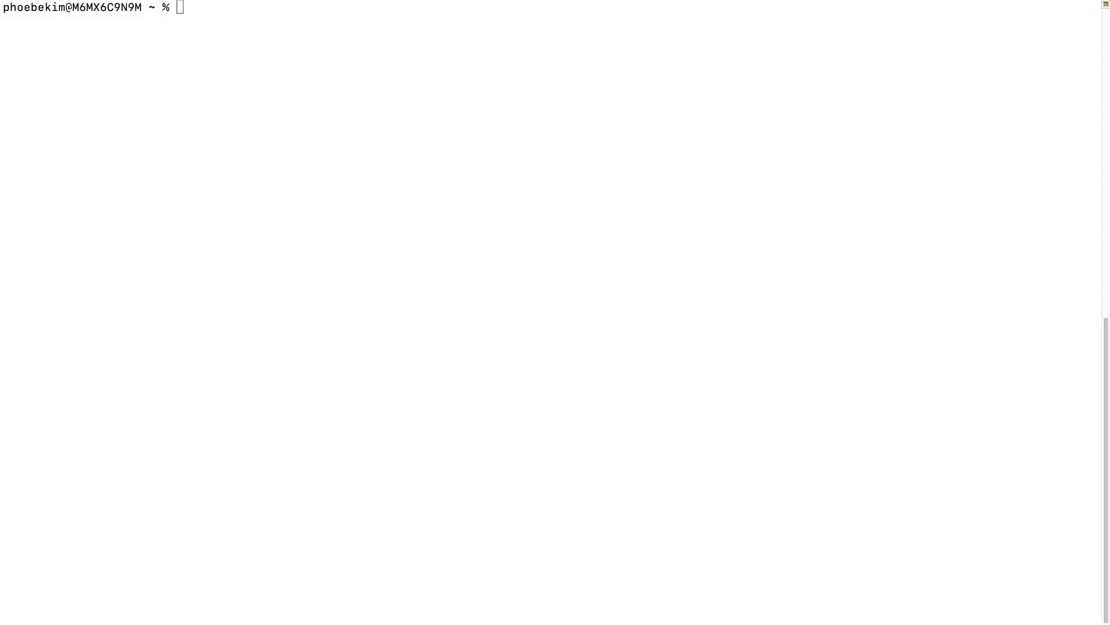
Run vcf in the terminal to list its command groups, then return to vSphere Client.
left_click(672, 306)
type("vcf")
key("Return")
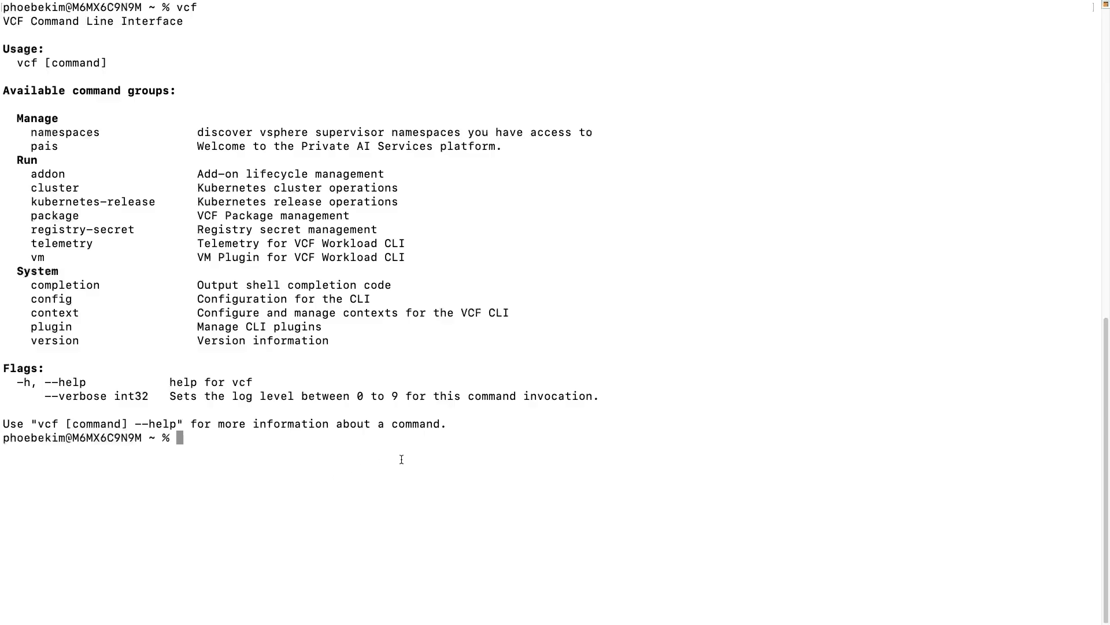
key("ctrl+Up")
left_click(668, 45)
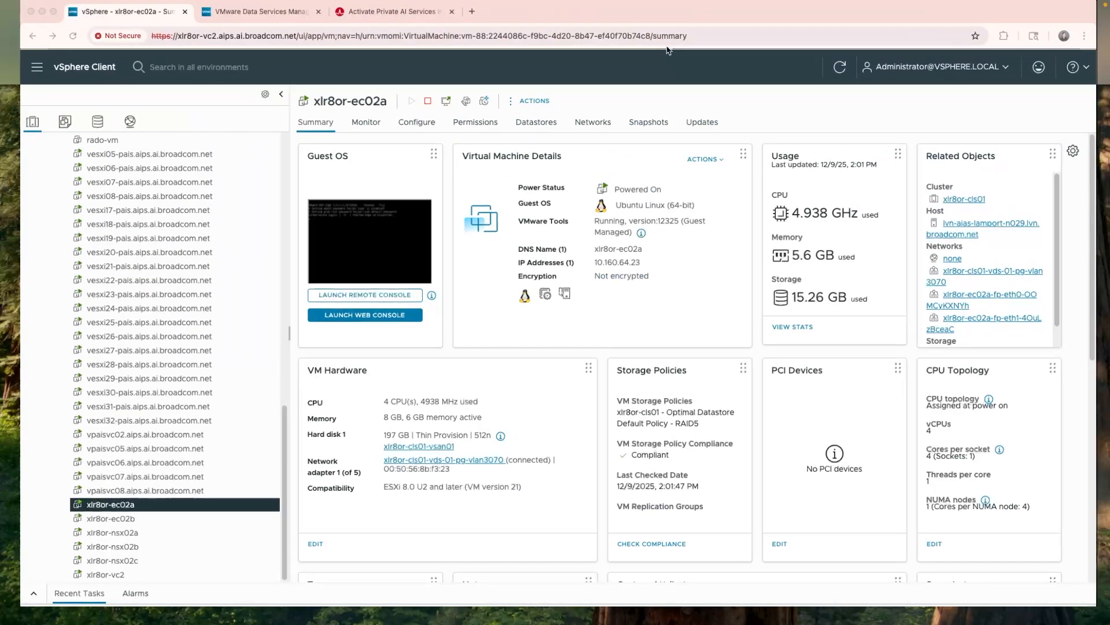
Open Supervisor Management to see xlr8or-cls01 and its control plane address 10.192.135.5.
left_click(17, 69)
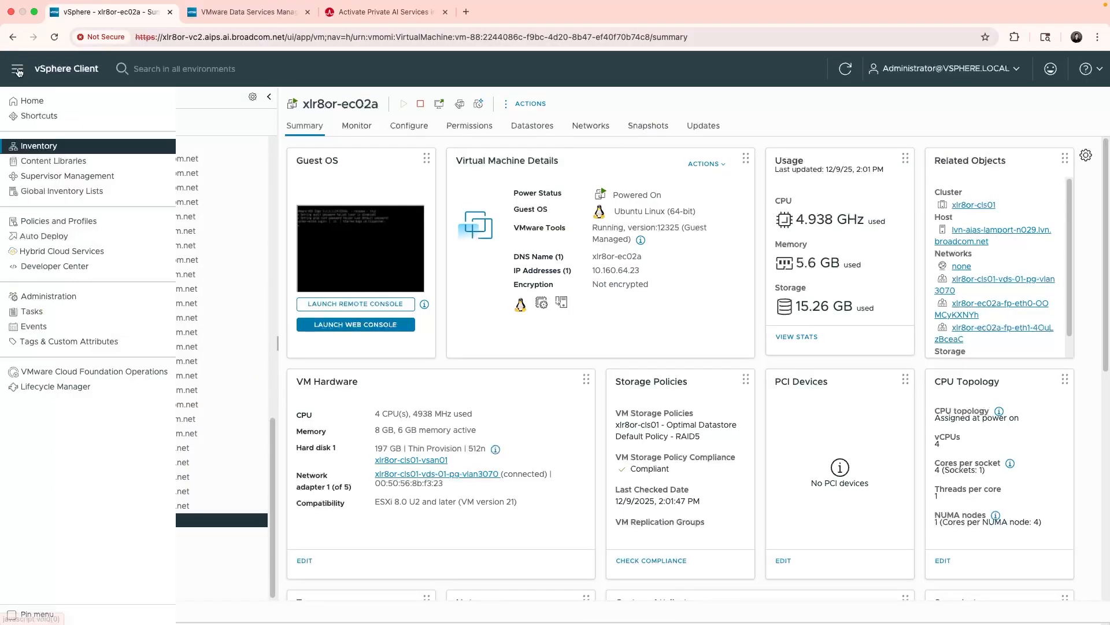
left_click(89, 178)
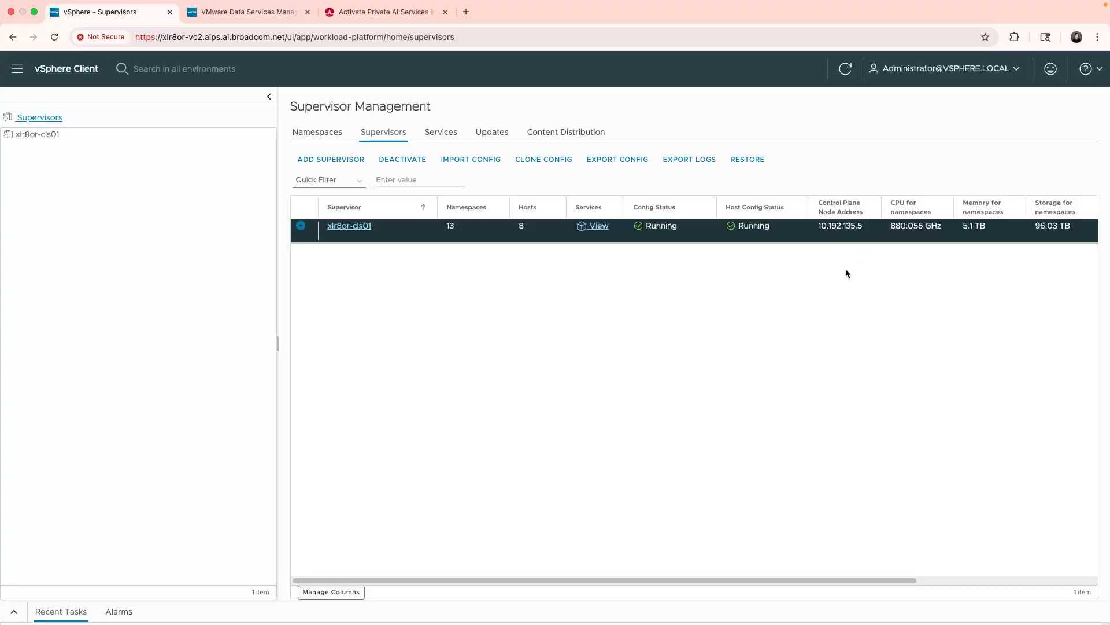
key("ctrl+Up")
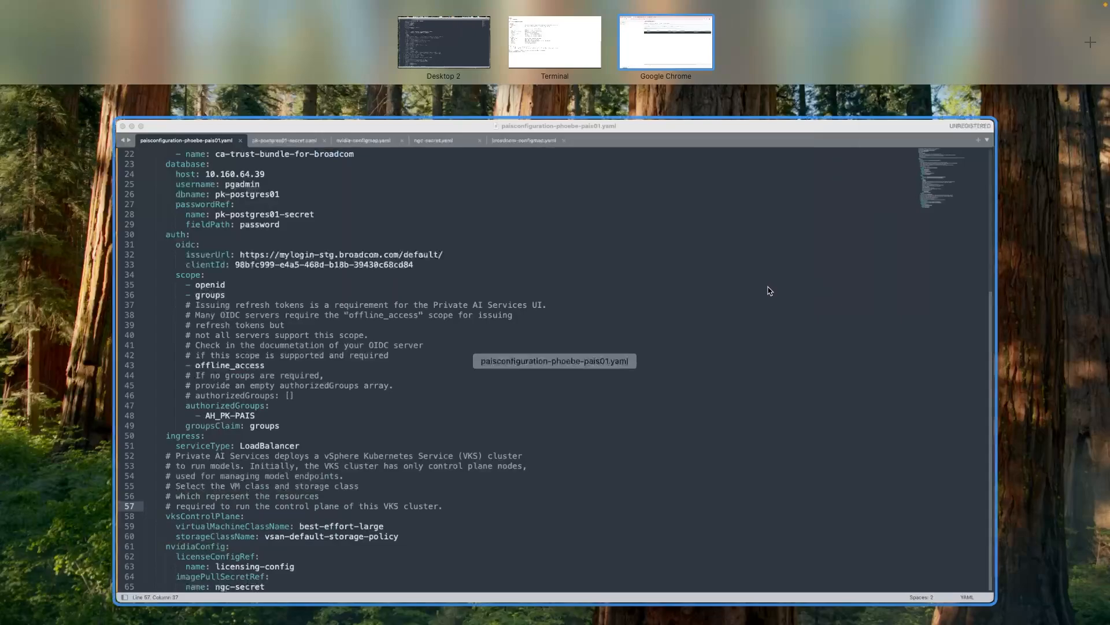
Run vcf context create for 10.192.135.5 with basic auth, naming it xlr8or-cls01 and entering the password.
left_click(566, 45)
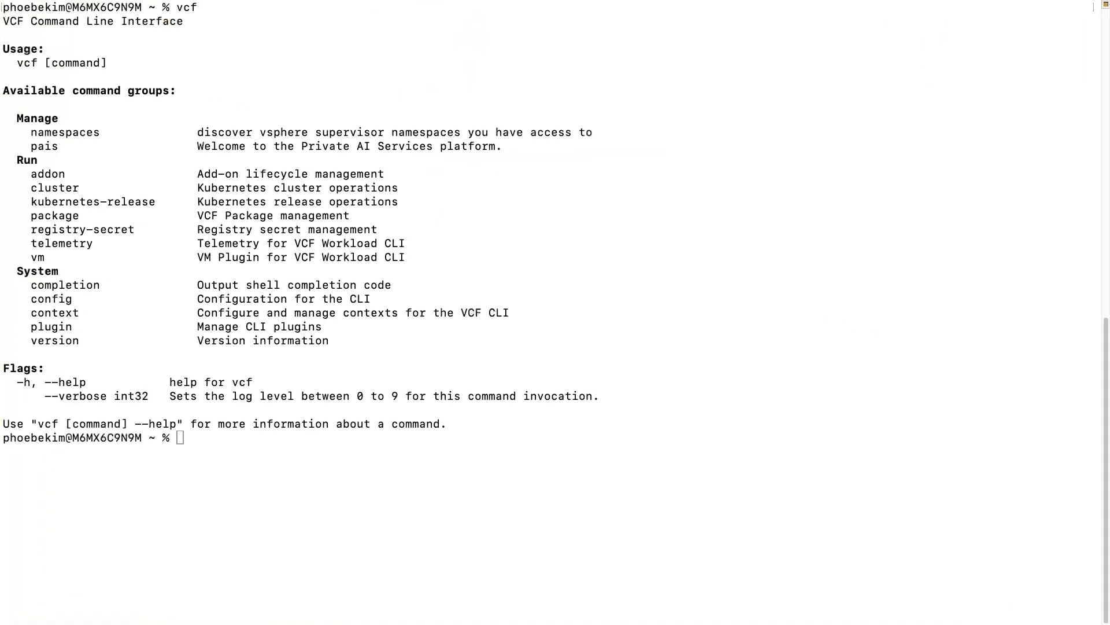
left_click(540, 313)
type("vcf context create --e")
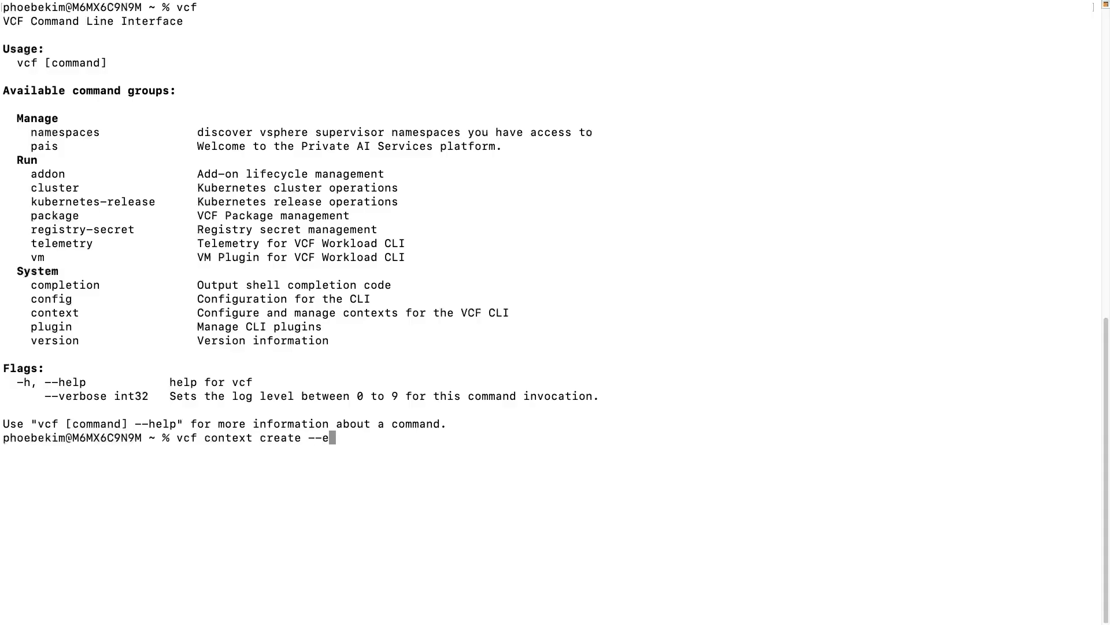
type("ndpoint 10.192.")
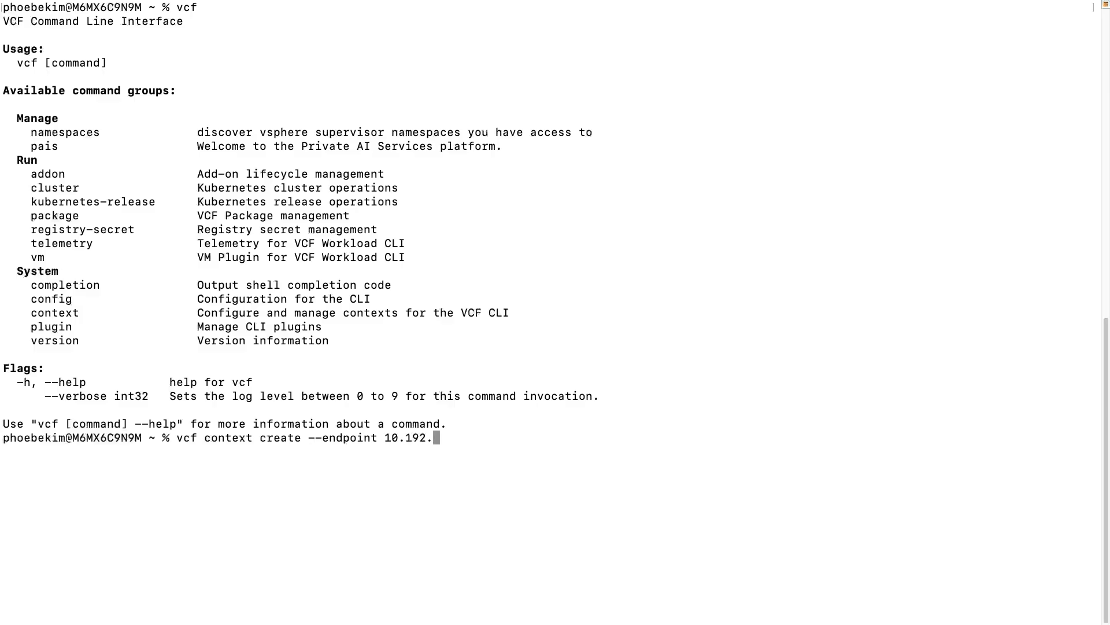
type("135.5 --auth-type 'bas")
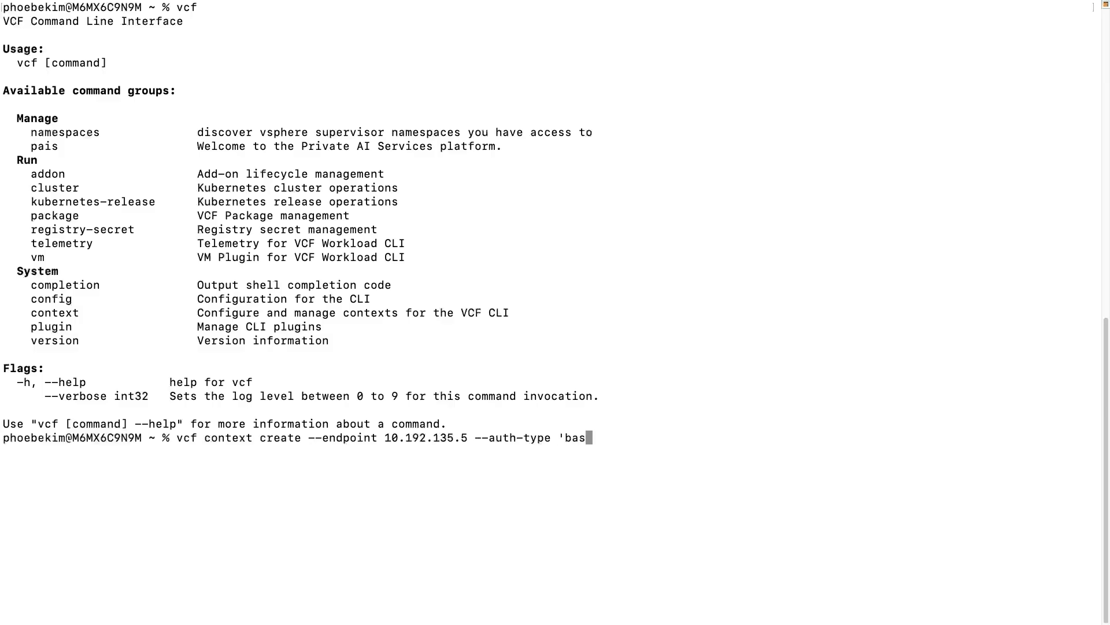
type("ic' --username 'administrator")
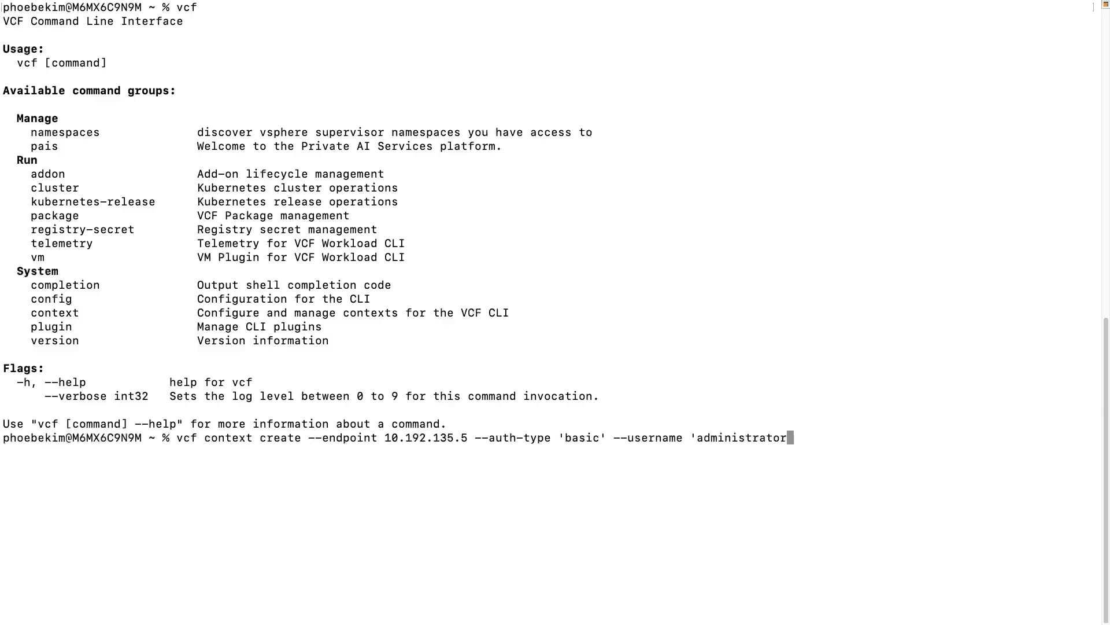
type("@vsphere.local'")
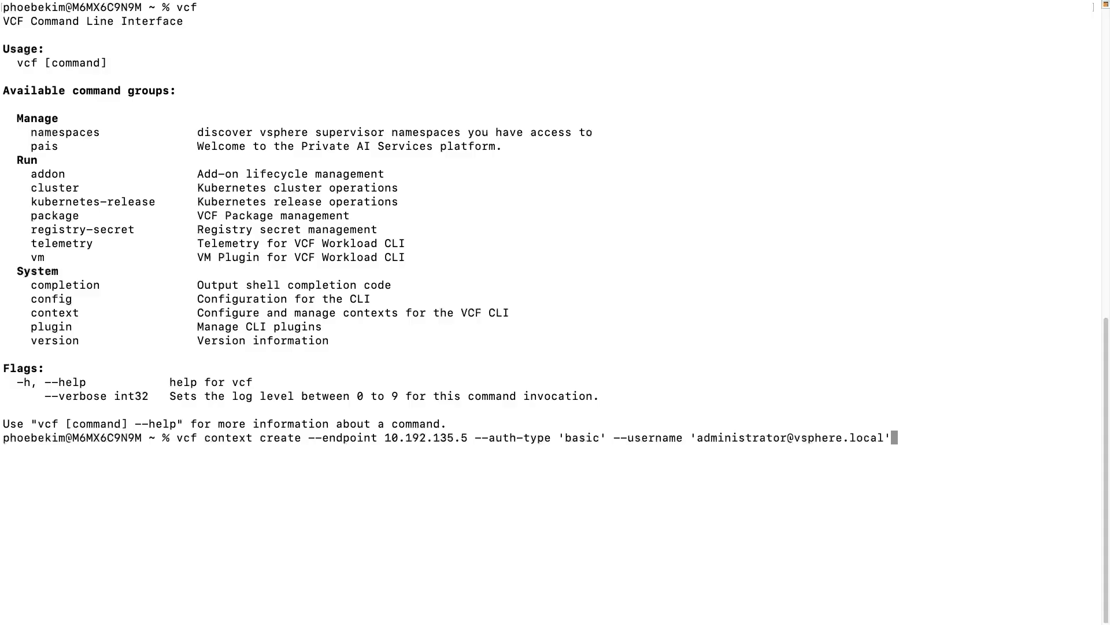
type(" --insecure-skip-tls-verify")
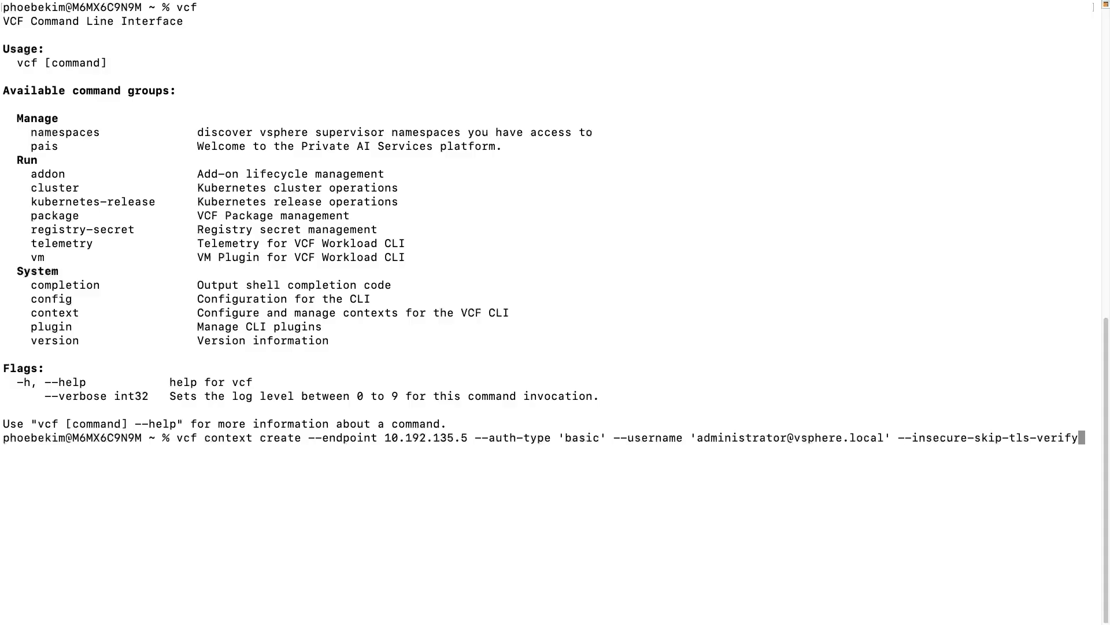
key("Return")
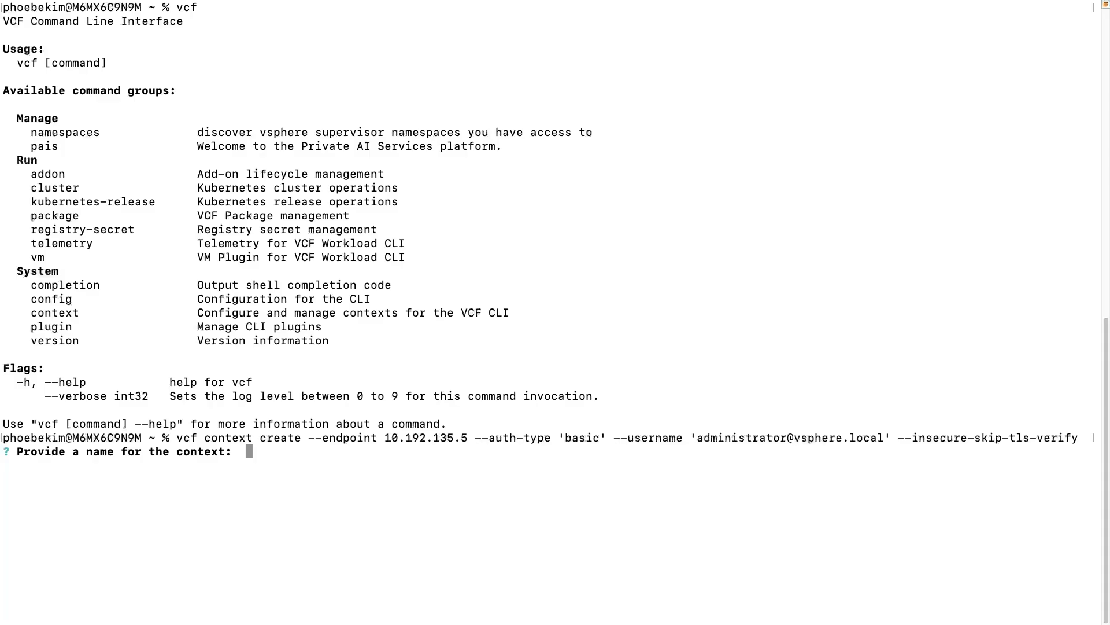
type("xlr8or-cls01")
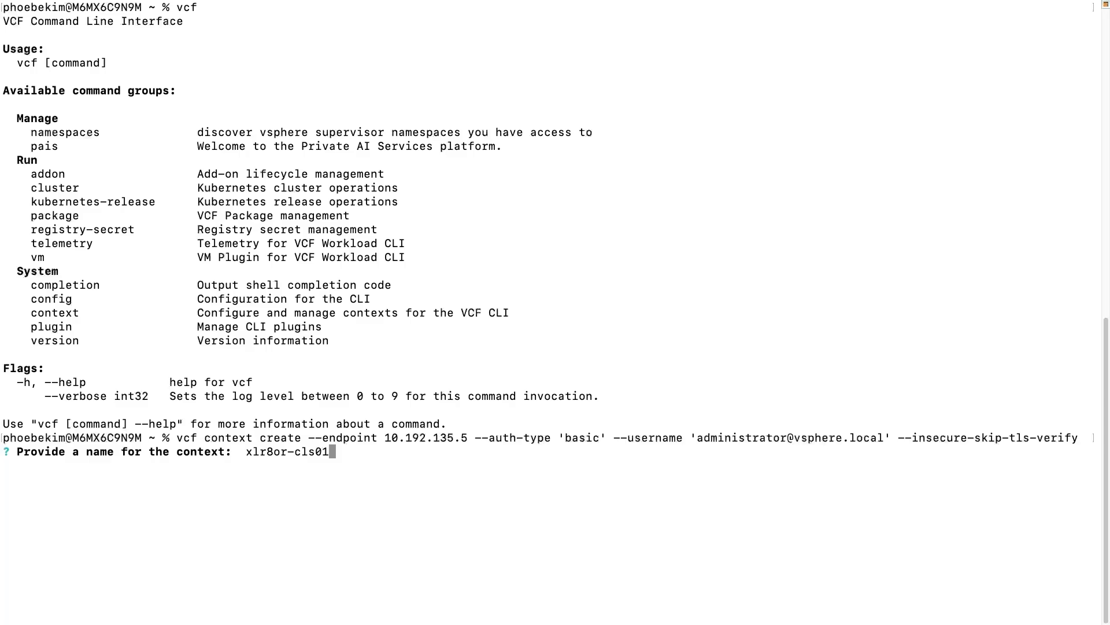
key("Return")
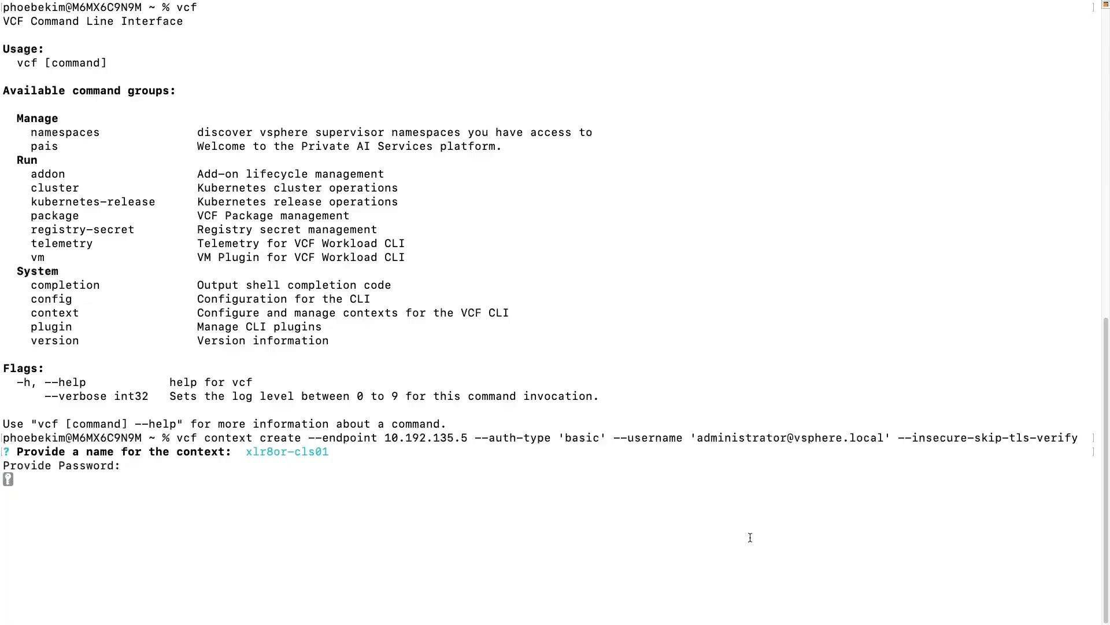
key("Return")
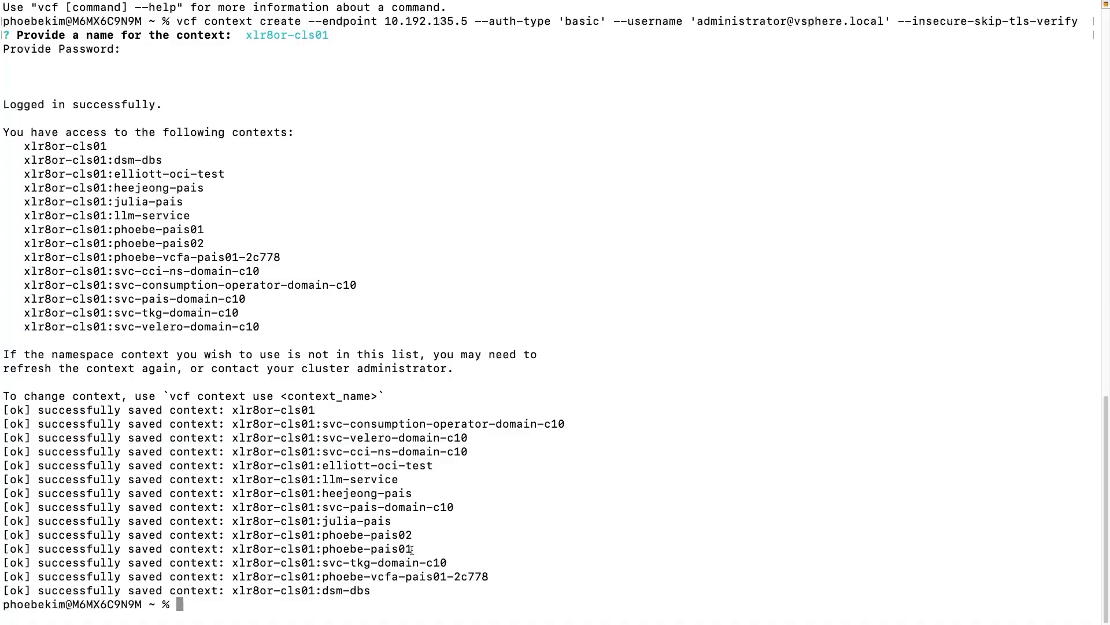
left_click_drag(412, 550, 247, 551)
key("super+c")
Switch to the xlr8or-cls01:phoebe-pais01 context with vcf context use.
left_click(520, 552)
type("vcf context use")
key("super+v")
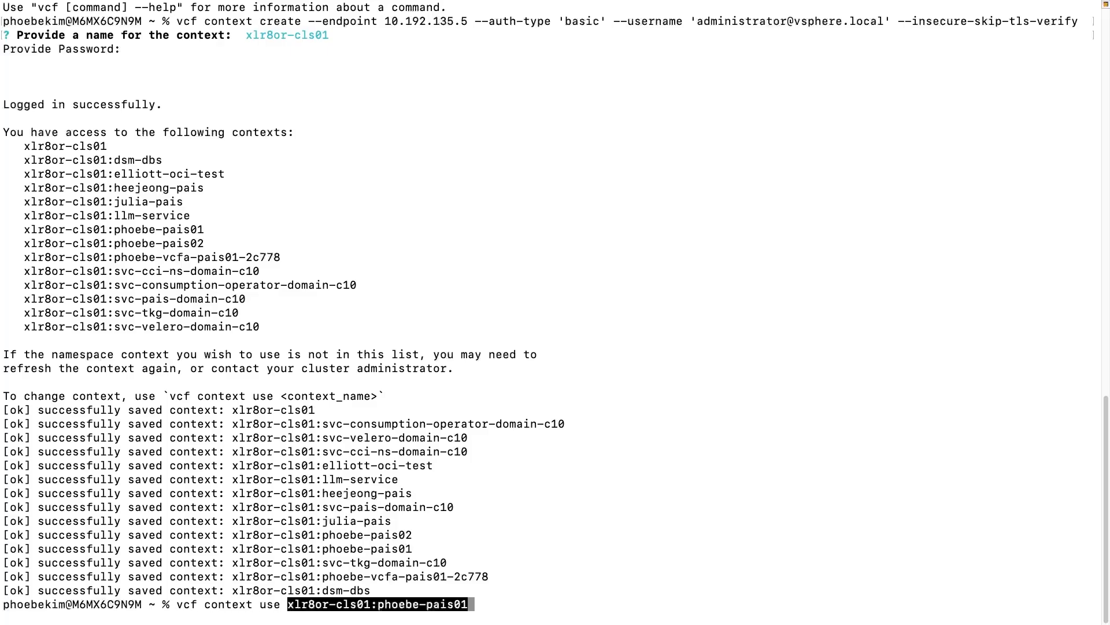
key("Return")
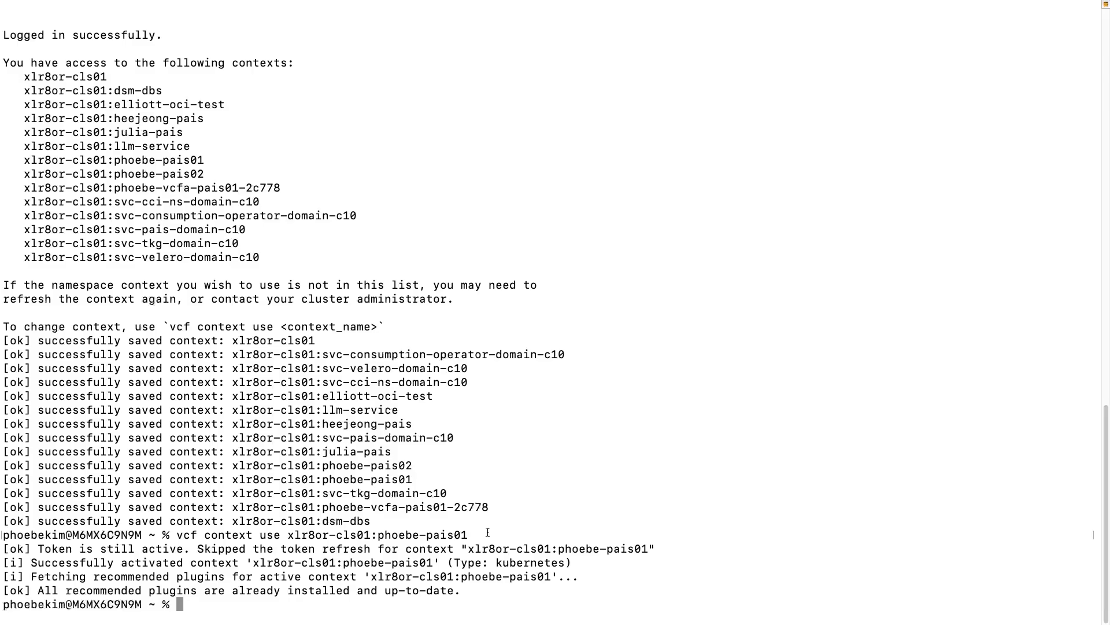
Confirm phoebe-pais01 has no pods or machines yet, then clear the screen.
type("kubectl get pods")
key("Return")
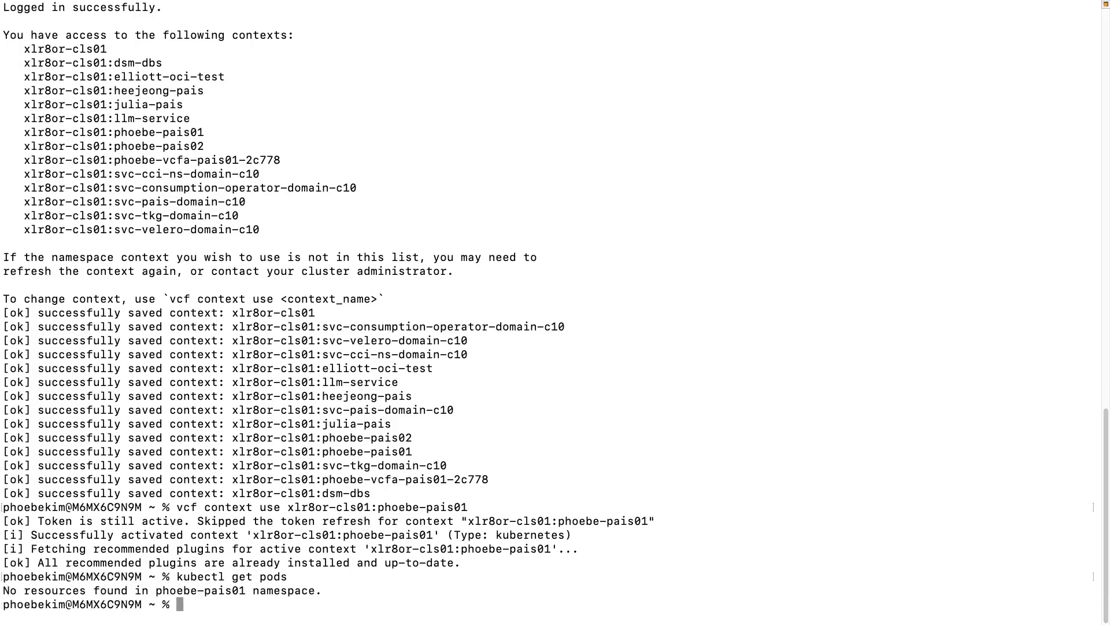
type("kubectl get machines")
key("Return")
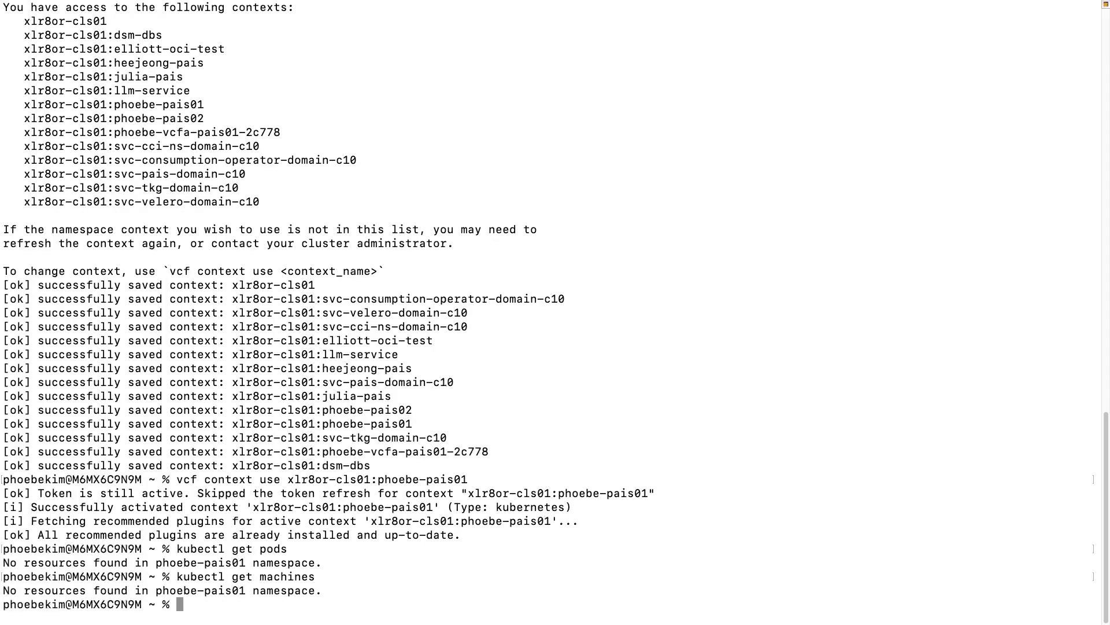
key("ctrl+l")
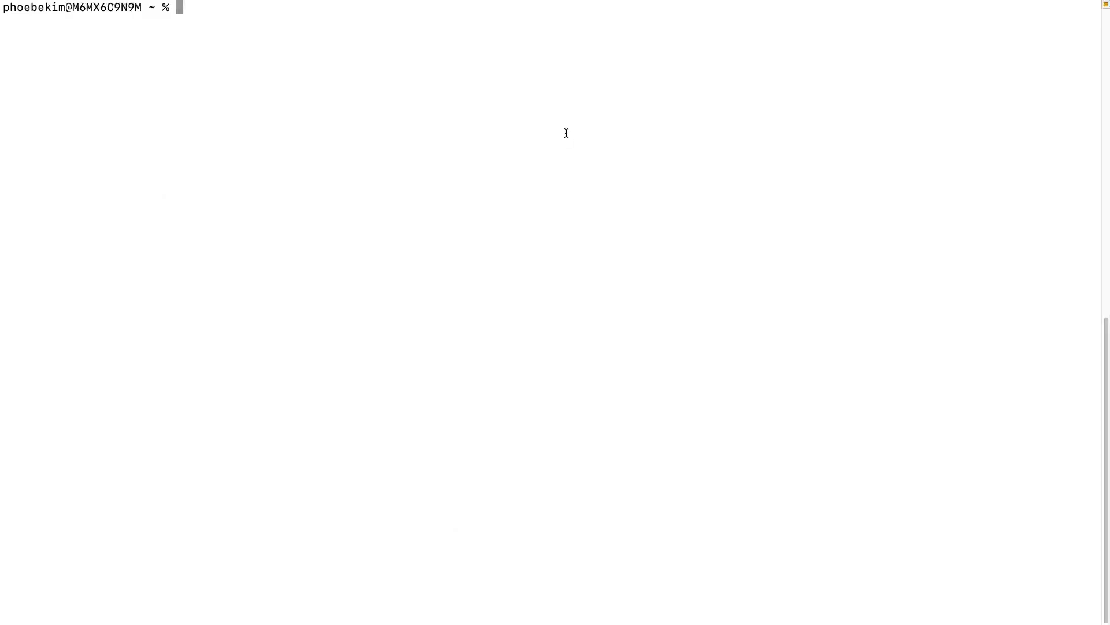
Move into Desktop/pais/phoebe-pais01 and list its yaml files.
type("cd Desktop/pais/phoe")
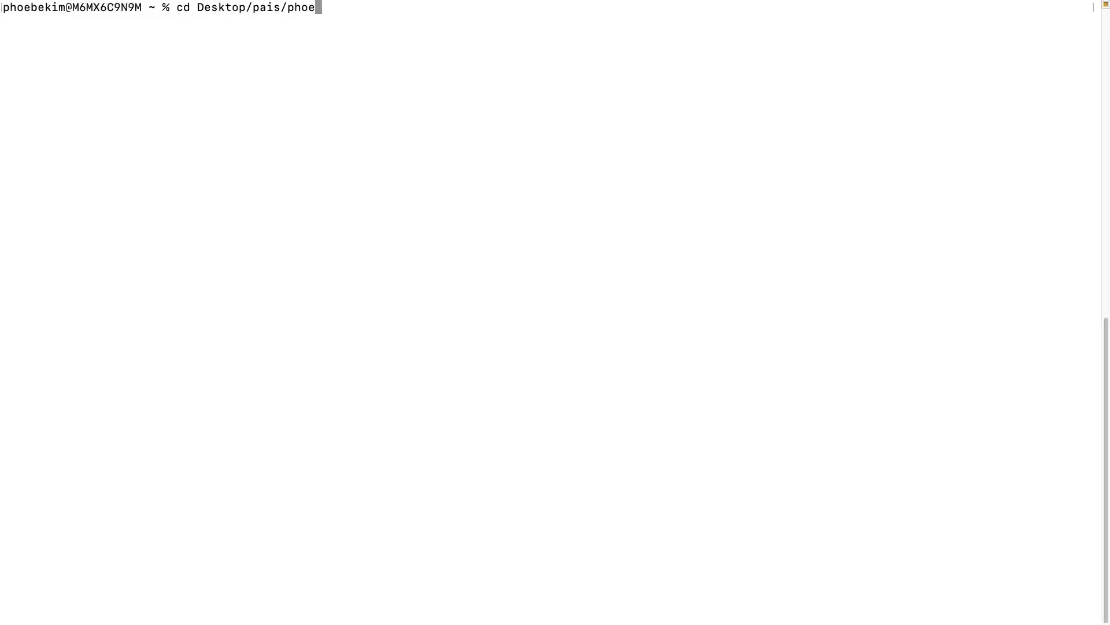
type("be-pais01")
key("Return")
type("ls")
key("Return")
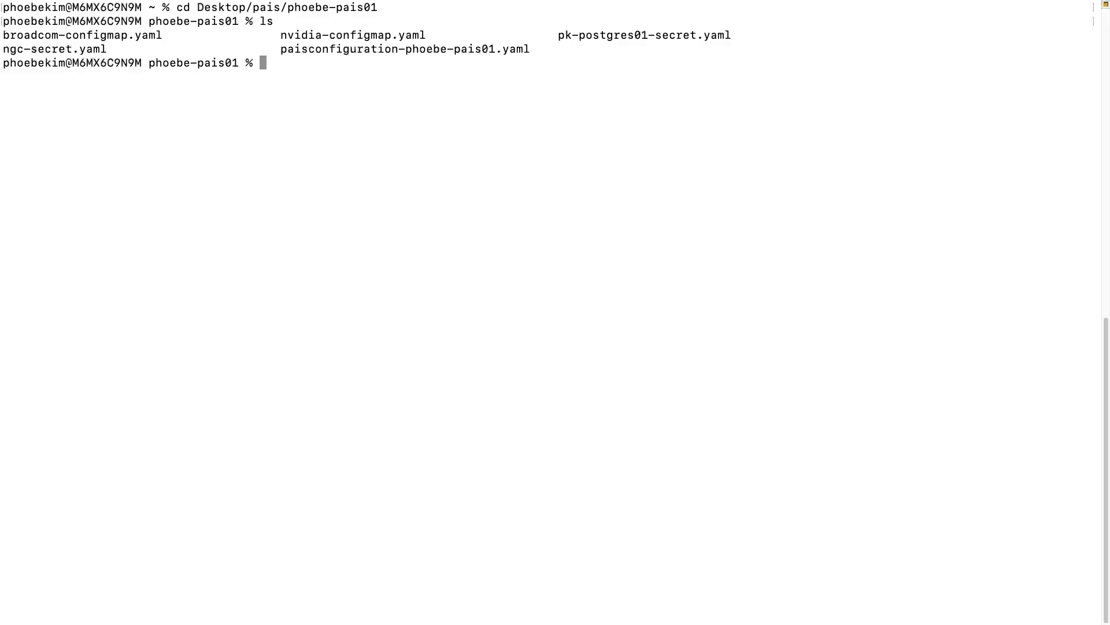
Apply the broadcom-configmap.yaml and NVIDIA configmap files.
type("kubectl apply  -f")
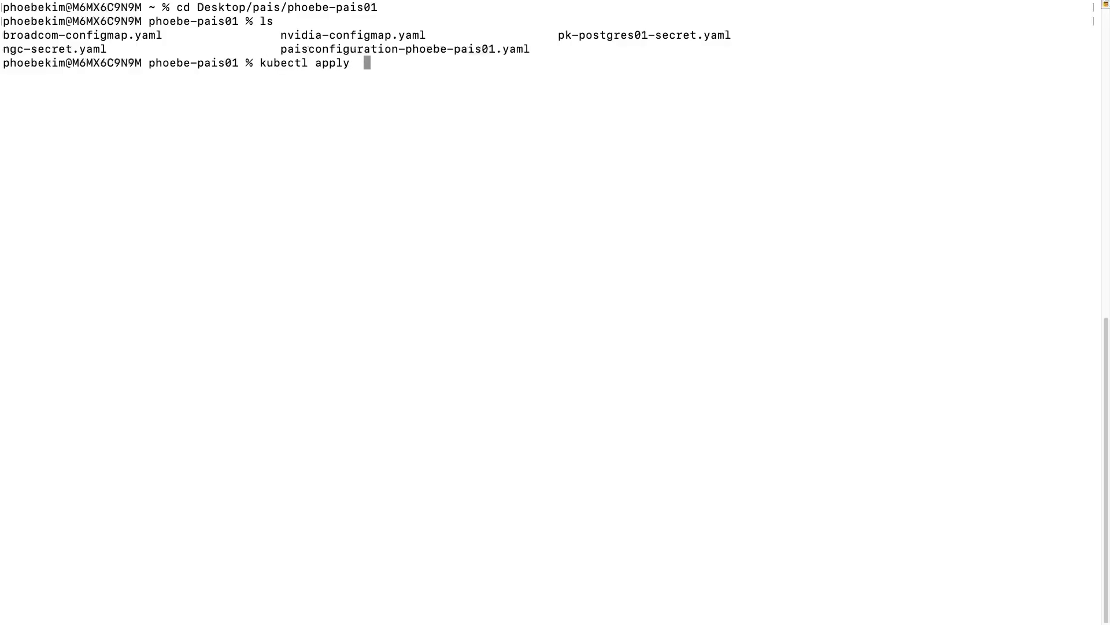
key("BackSpace")
key("BackSpace")
key("BackSpace")
type("-f broadcom-configmap.yaml")
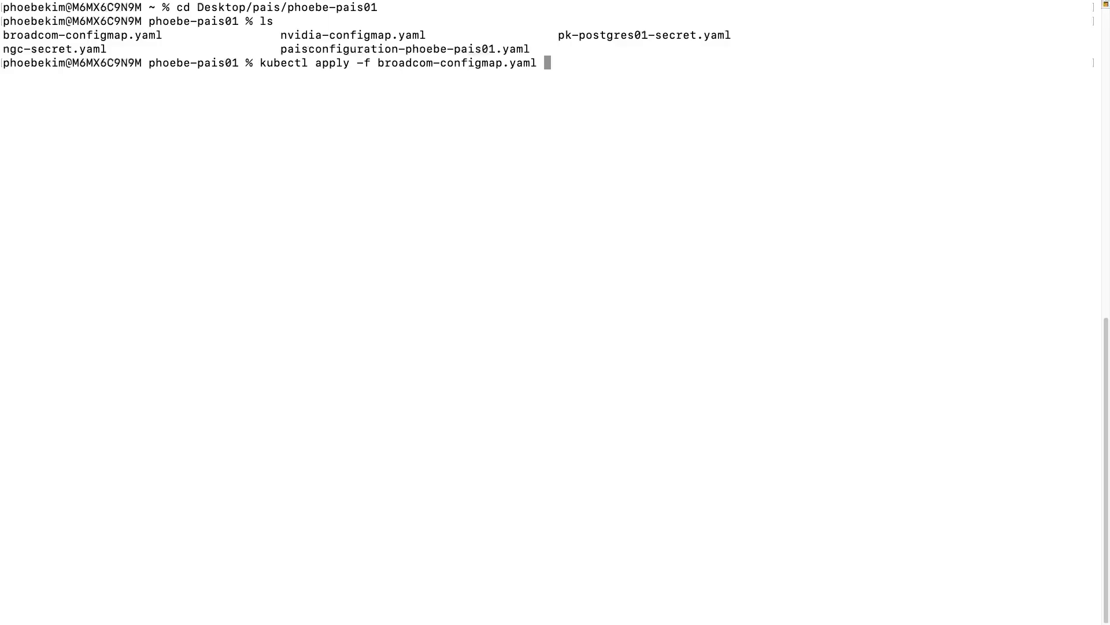
key("Return")
type("kubectl apply -f nvidia-configmap.yaml")
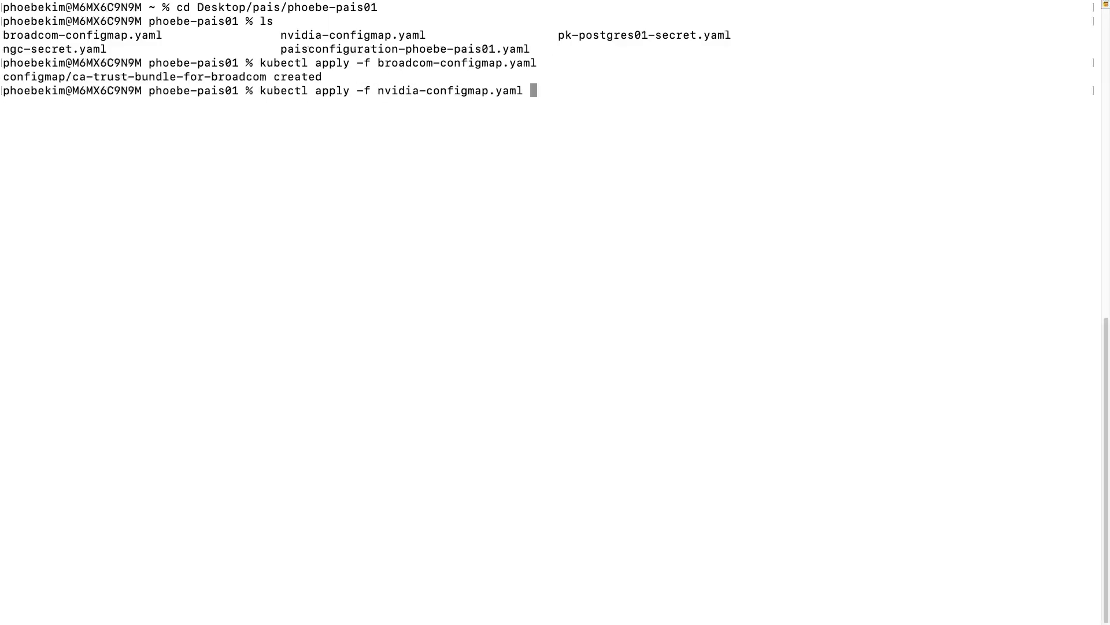
key("Return")
Apply the pk-postgres01-secret.yaml and ngc-secret.yaml secrets.
type("kubectl appl")
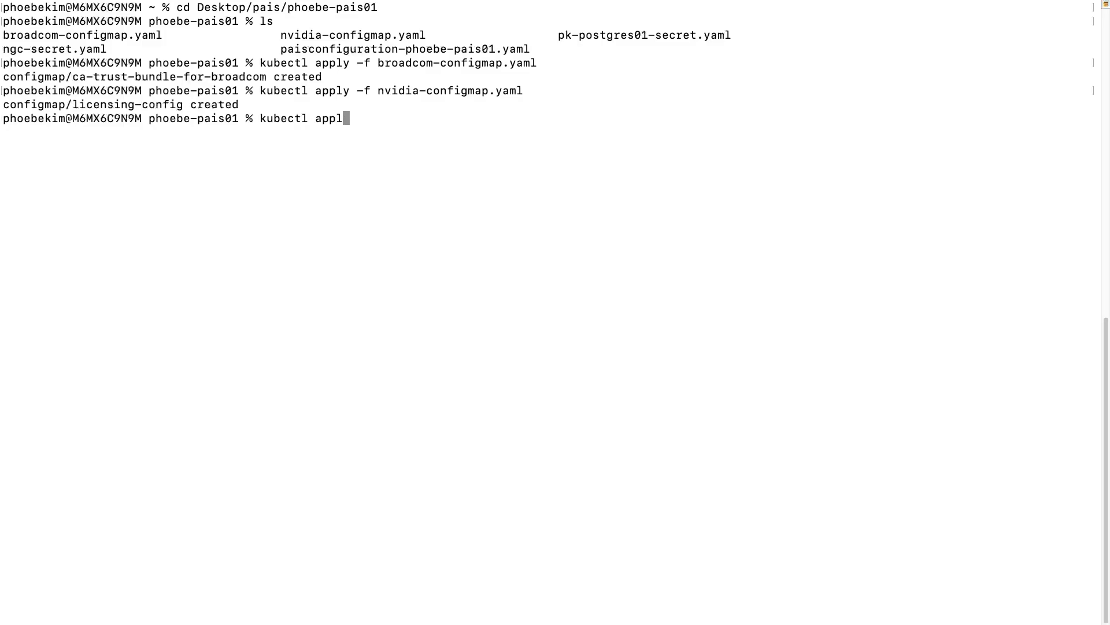
type("y -f pk")
key("Tab")
key("Return")
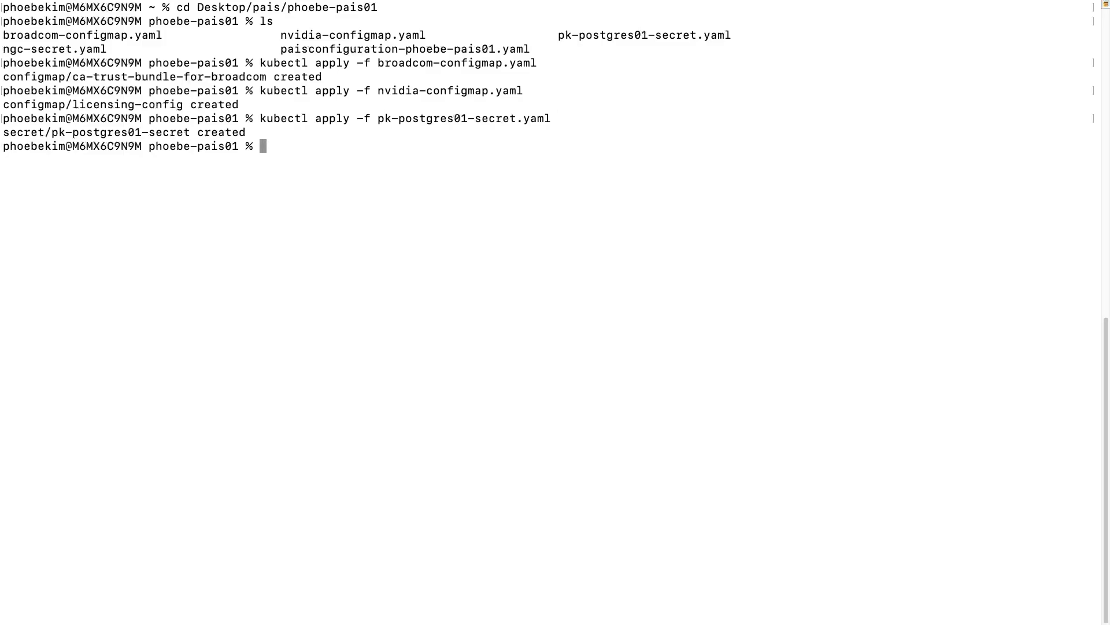
type("kubectl apply -f ng")
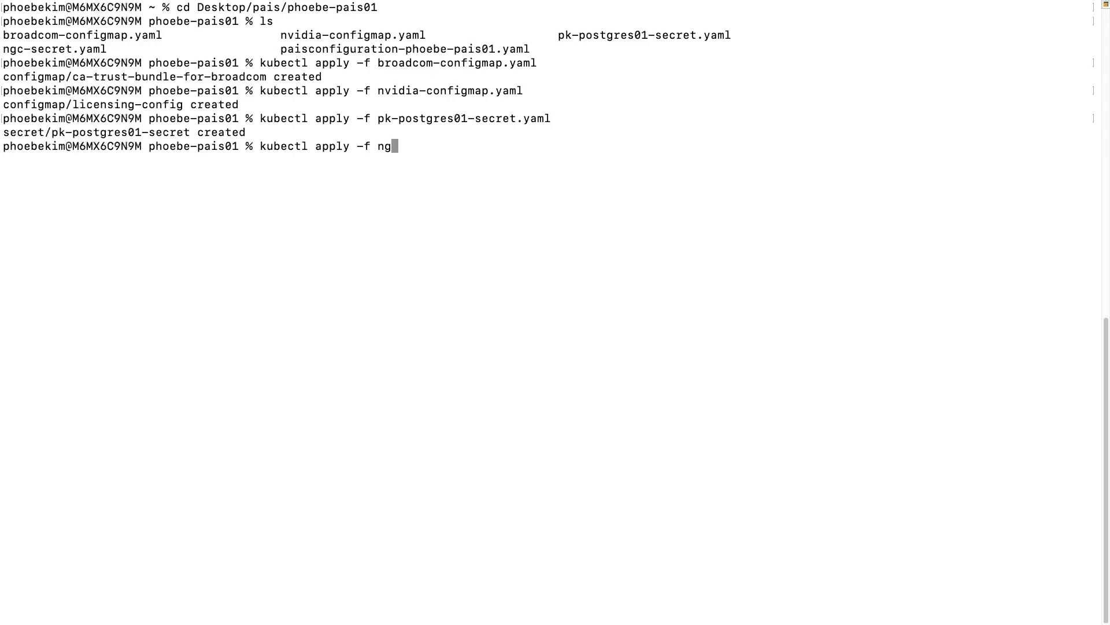
key("Tab")
key("Return")
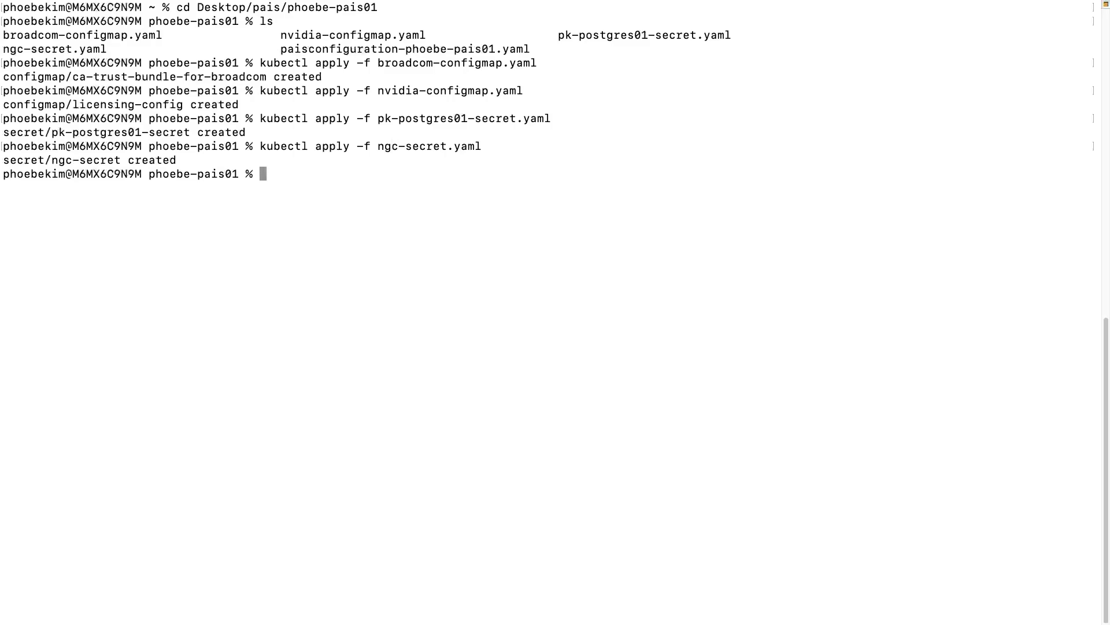
Apply paisconfiguration-phoebe-pais01.yaml to create the default PAIS configuration.
type("kubectl apply -f pais")
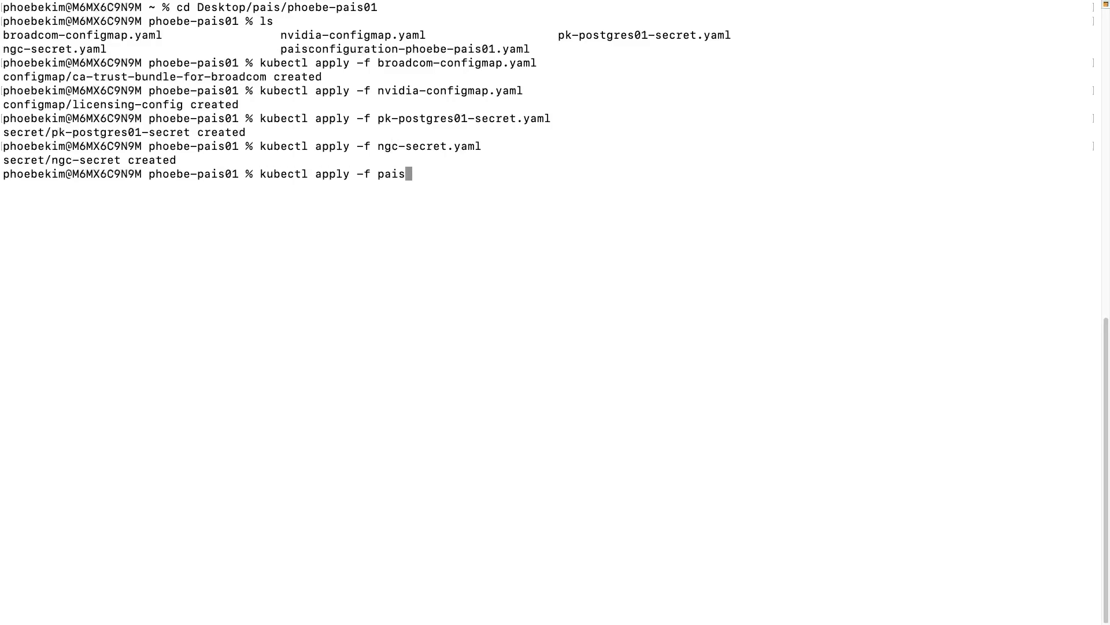
key("Tab")
key("Return")
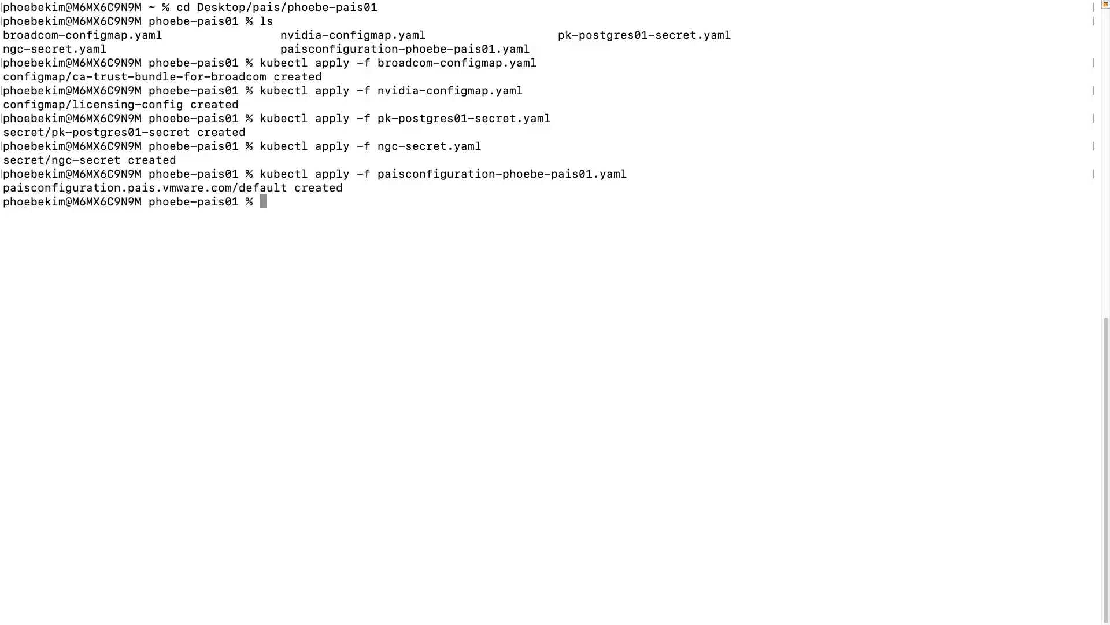
type("kubectl get paisconfiguration")
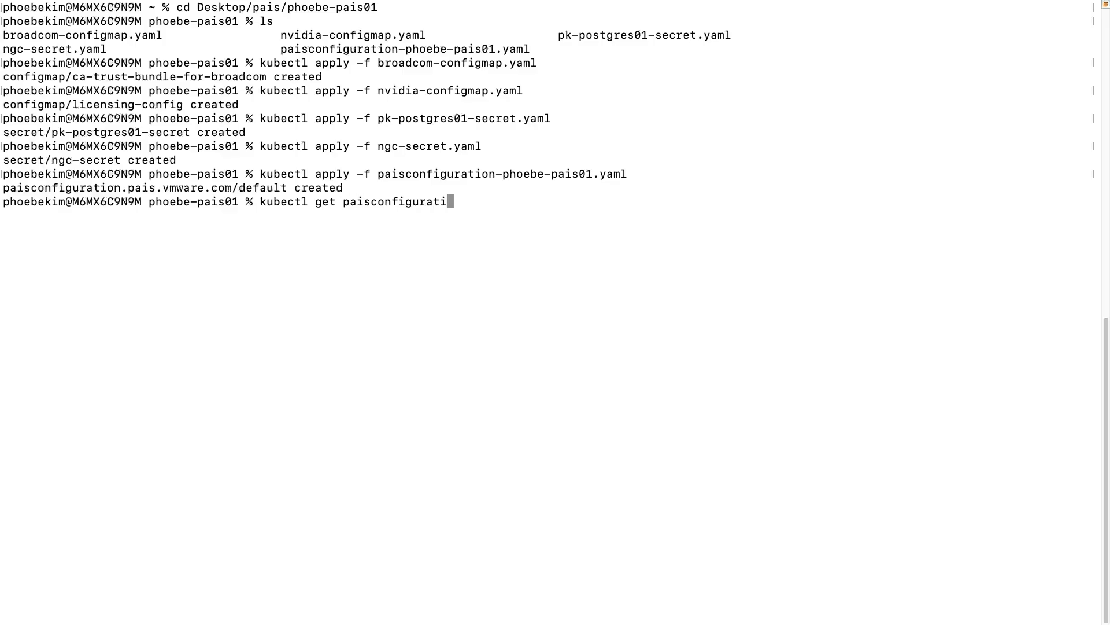
Confirm paisconfiguration default exists and four PAIS pods, incl. pais-ingress and pais-valkey, are Pending; clear the screen.
key("Return")
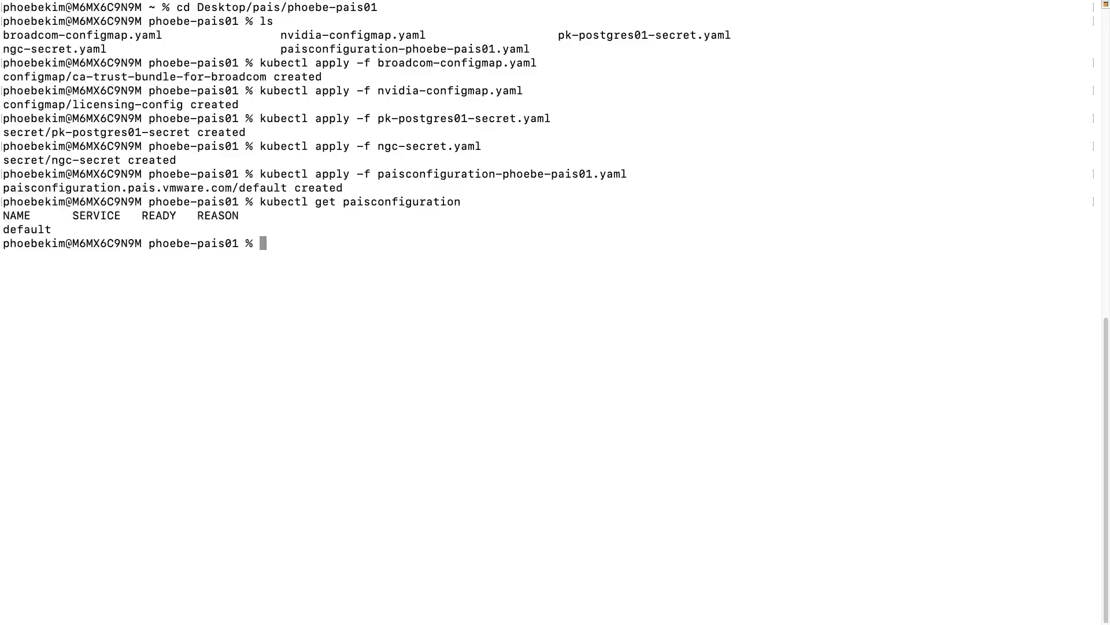
type("kubectl get pods")
key("Return")
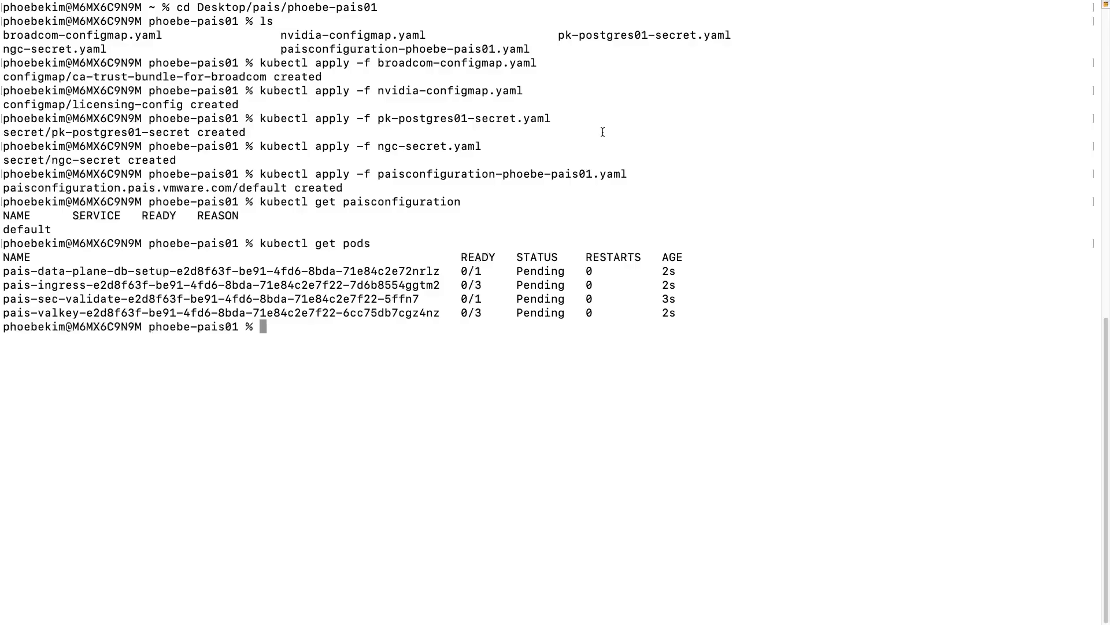
key("ctrl+l")
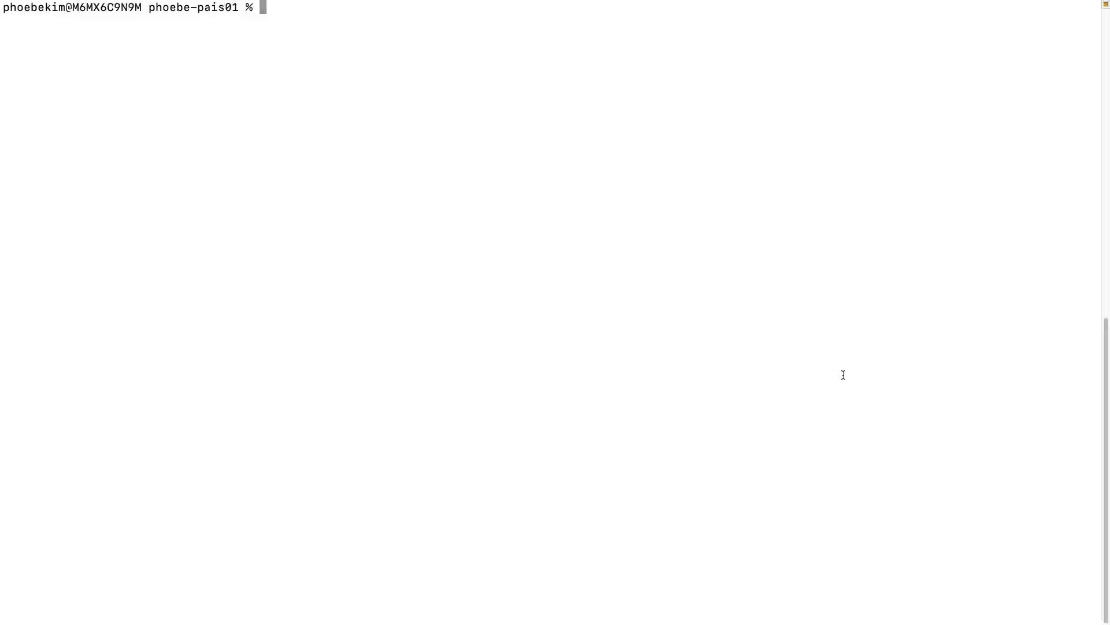
List saved VCF contexts and switch to xlr8or-cls01:phoebe-pais02.
type("vcf context list")
key("Return")
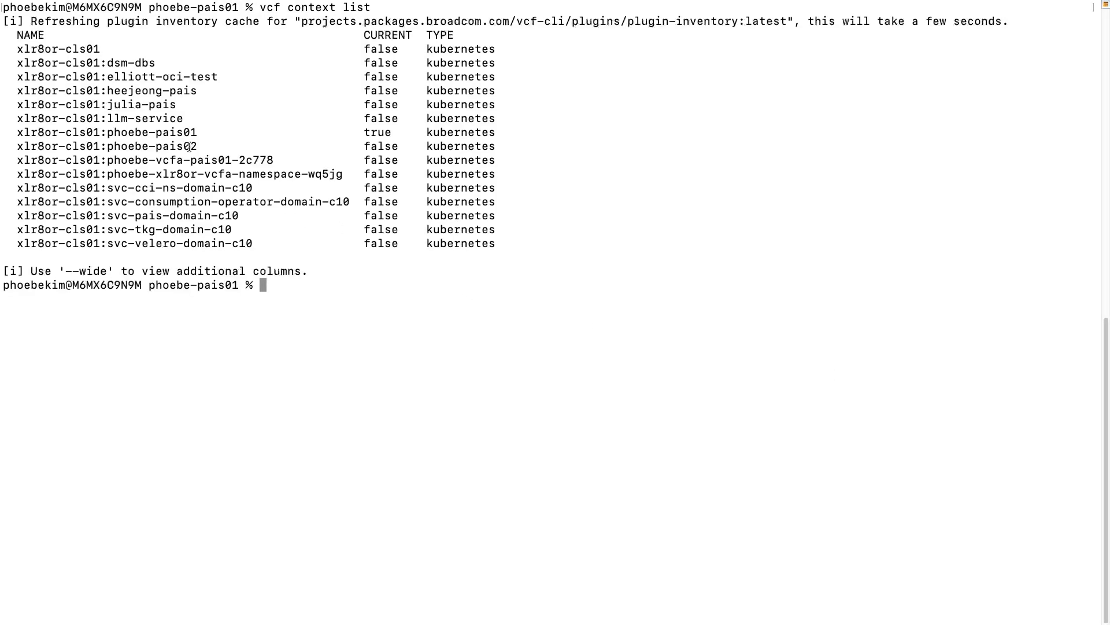
left_click_drag(196, 146, 18, 145)
key("super+c")
left_click(429, 309)
type("vcf context use")
key("super+v")
key("Return")
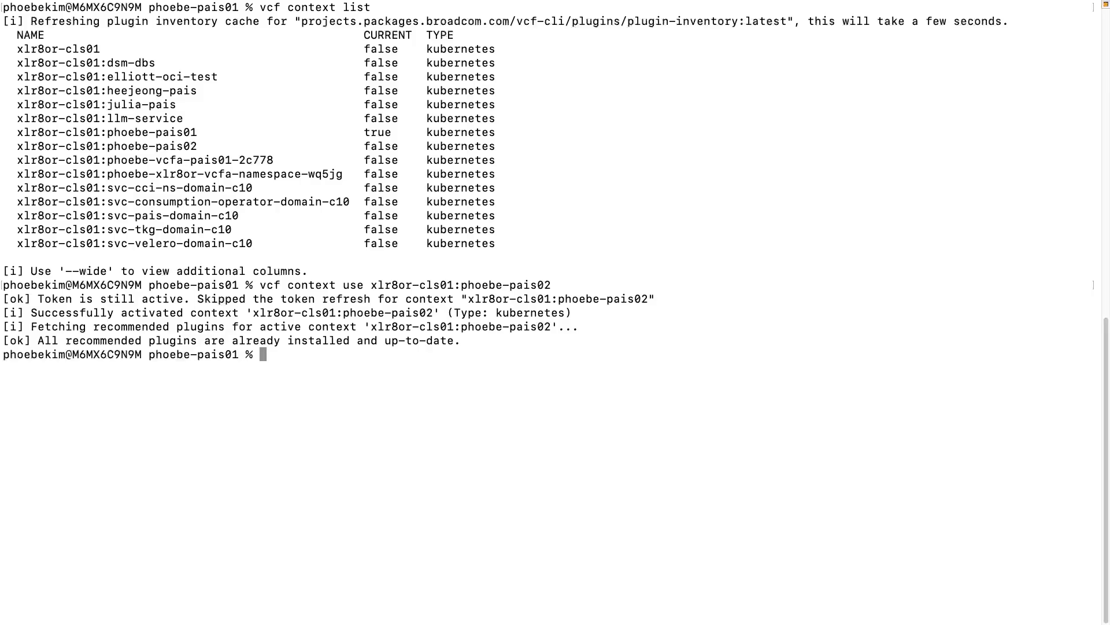
Check that phoebe-pais02's PAIS pods are running and paisconfiguration default reports paisAvailable.
type("kubectl get pods")
key("Return")
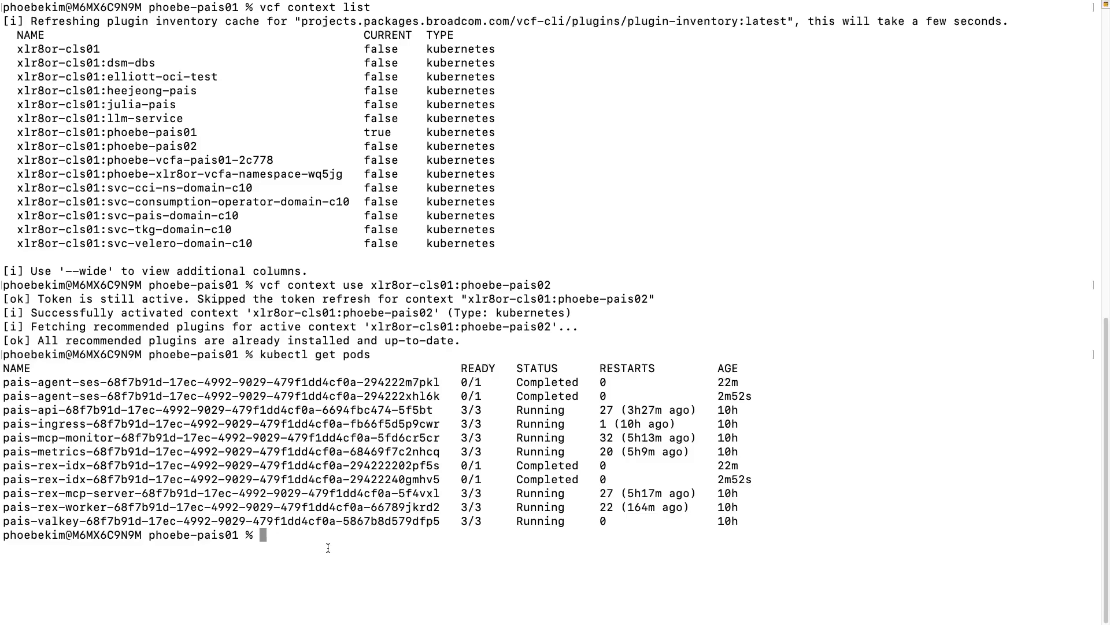
type("kubectl get paisconfiguration")
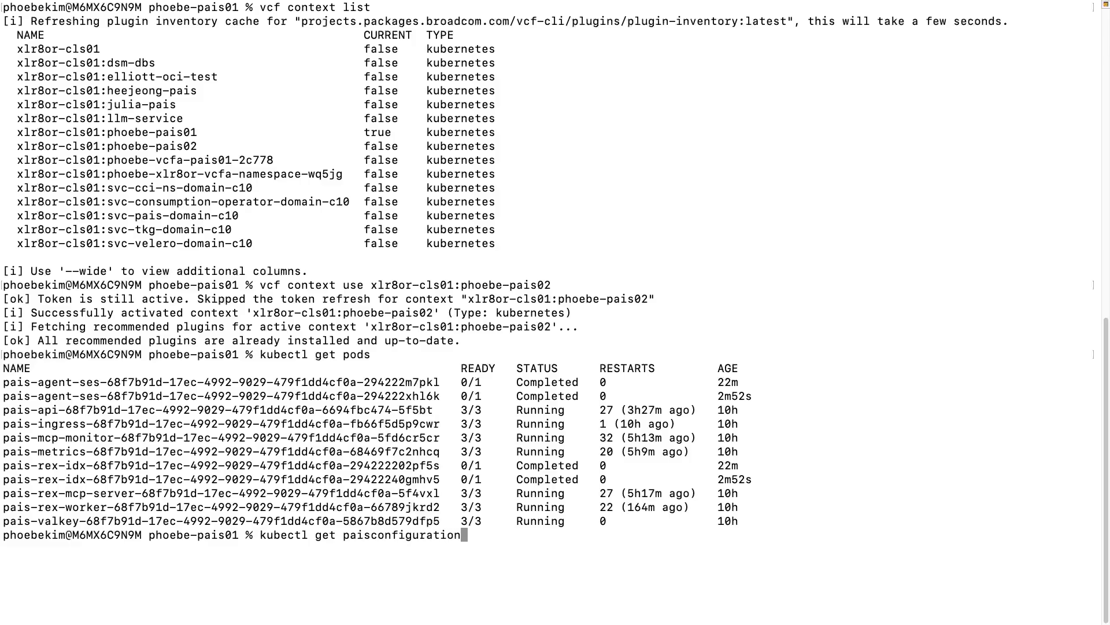
key("Return")
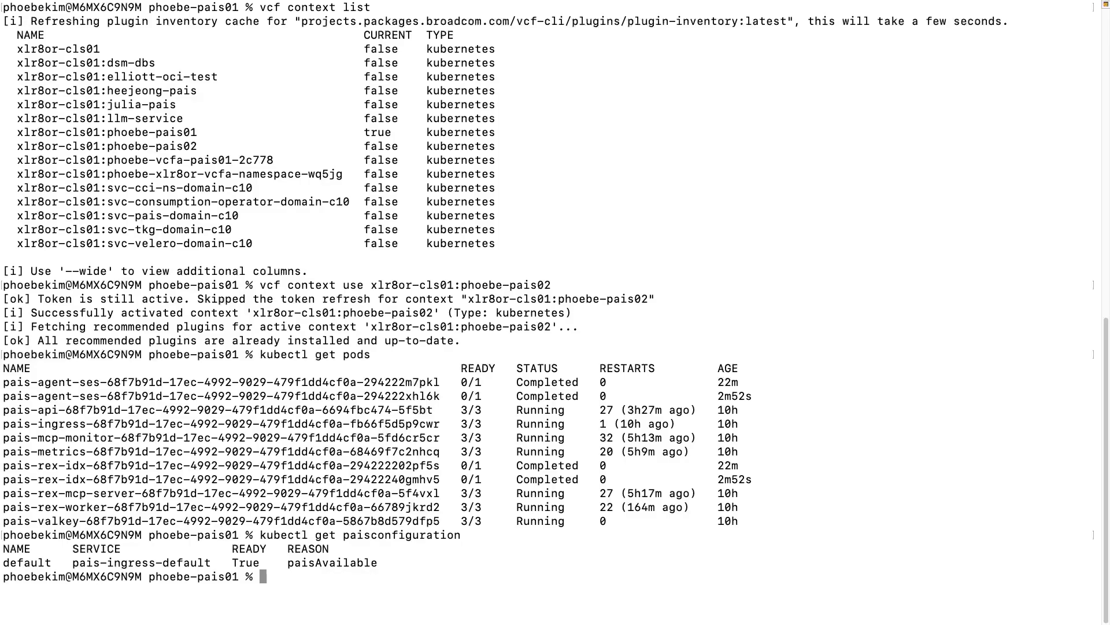
type("kubectl get services")
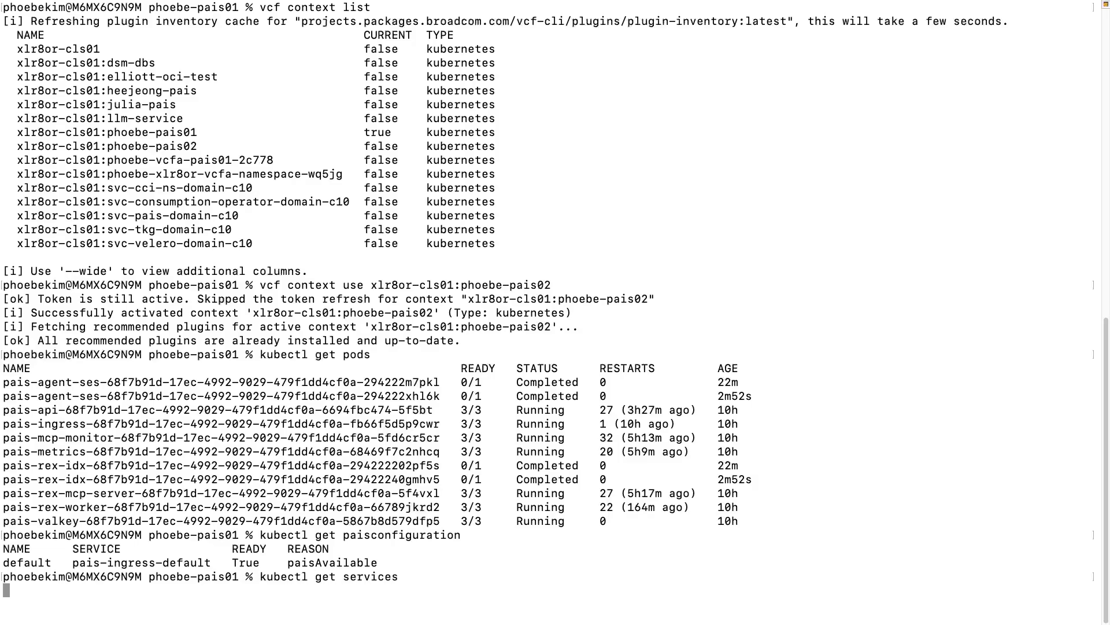
List services and select pais-ingress-default's external IP 10.192.135.10.
key("Return")
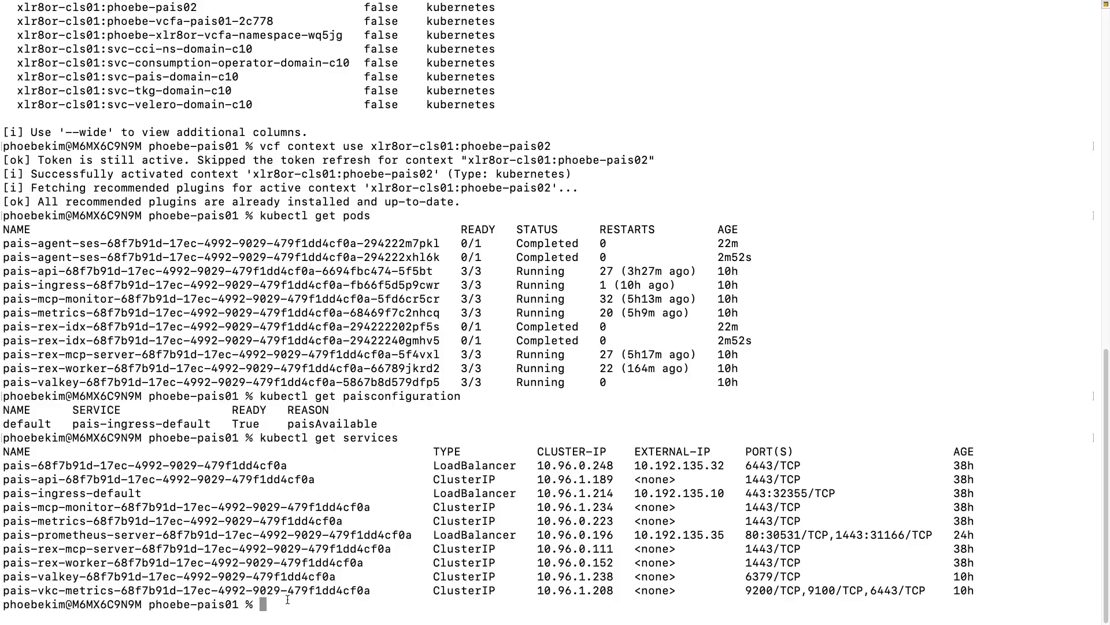
left_click_drag(3, 493, 142, 494)
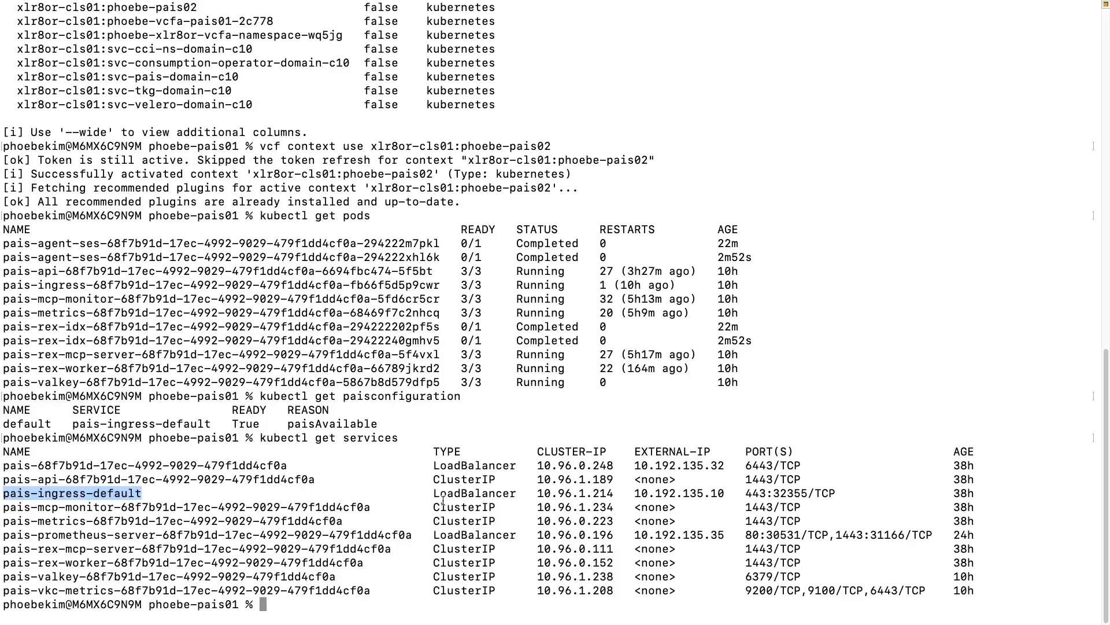
left_click_drag(636, 452, 712, 452)
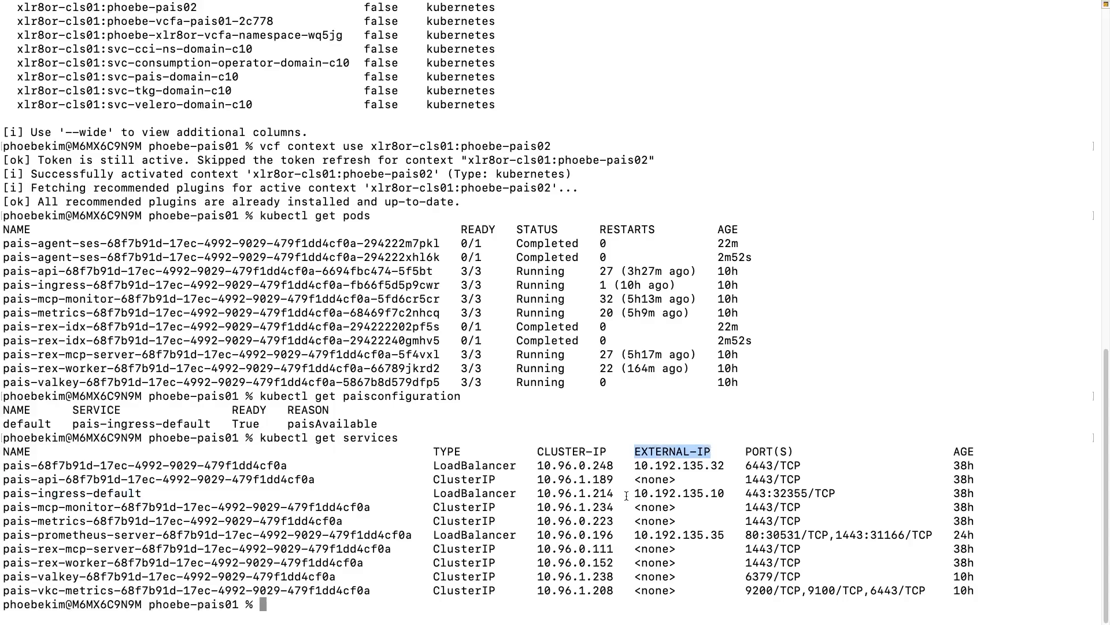
mouse_move(628, 493)
left_mouse_down()
mouse_move(726, 494)
mouse_move(634, 494)
left_mouse_up()
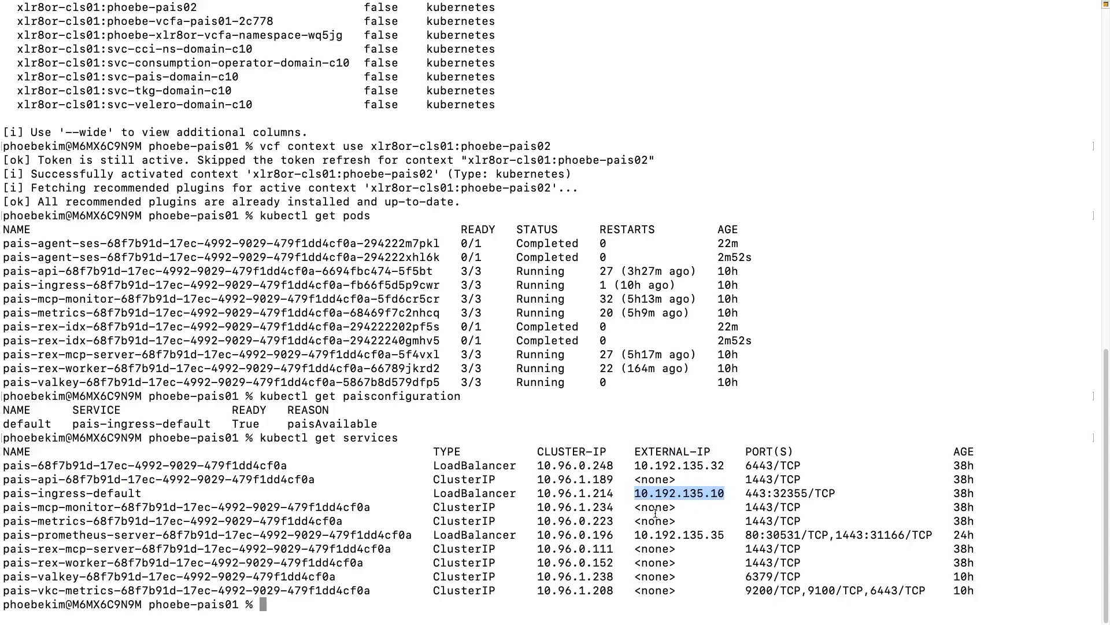
key("ctrl+Up")
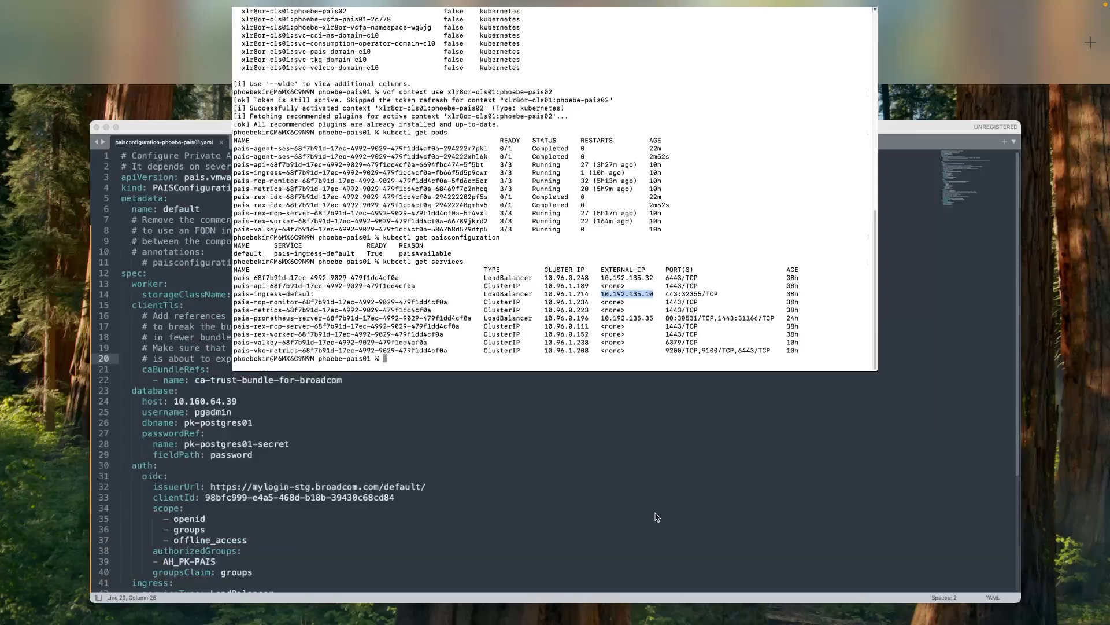
left_click(632, 52)
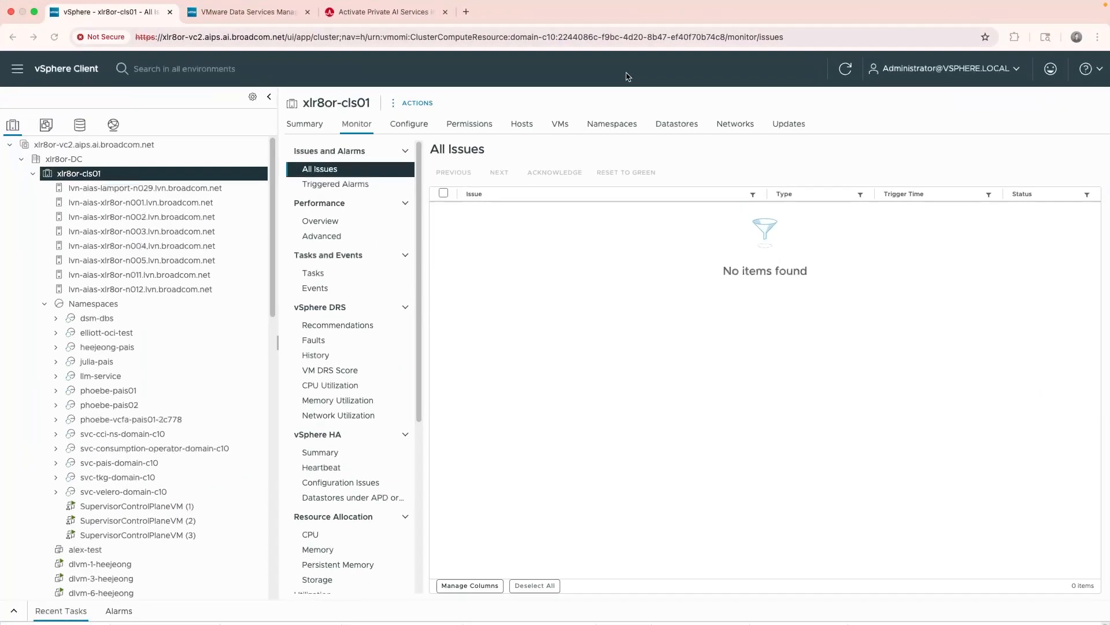
left_click(467, 13)
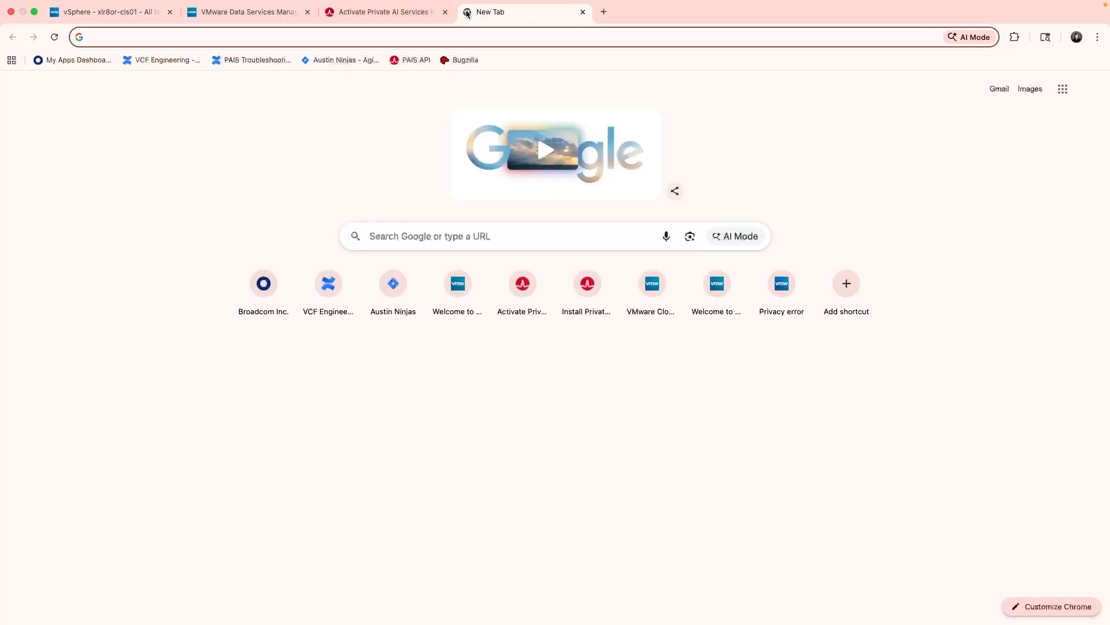
type("hgttps")
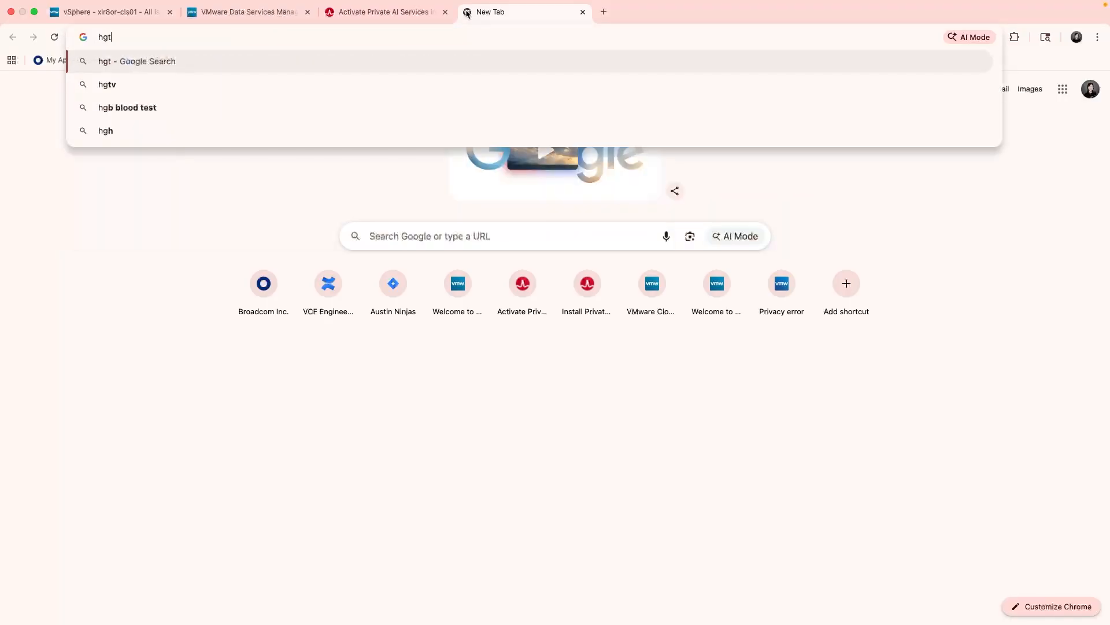
key("BackSpace")
key("BackSpace")
key("BackSpace")
key("BackSpace")
key("BackSpace")
type("ttps://10.192.135.10")
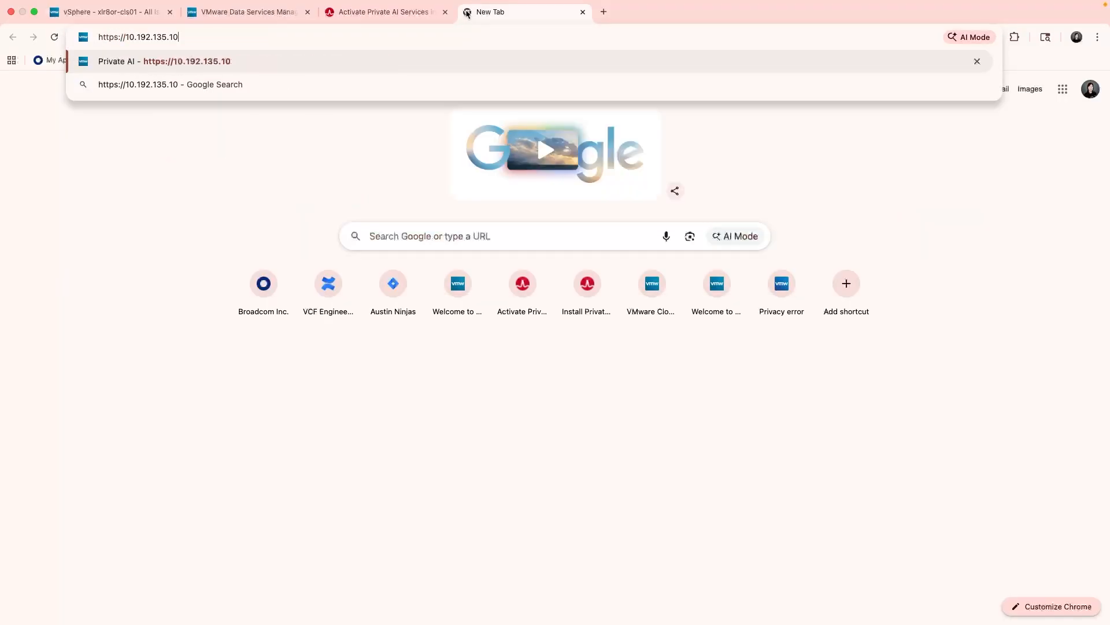
key("Return")
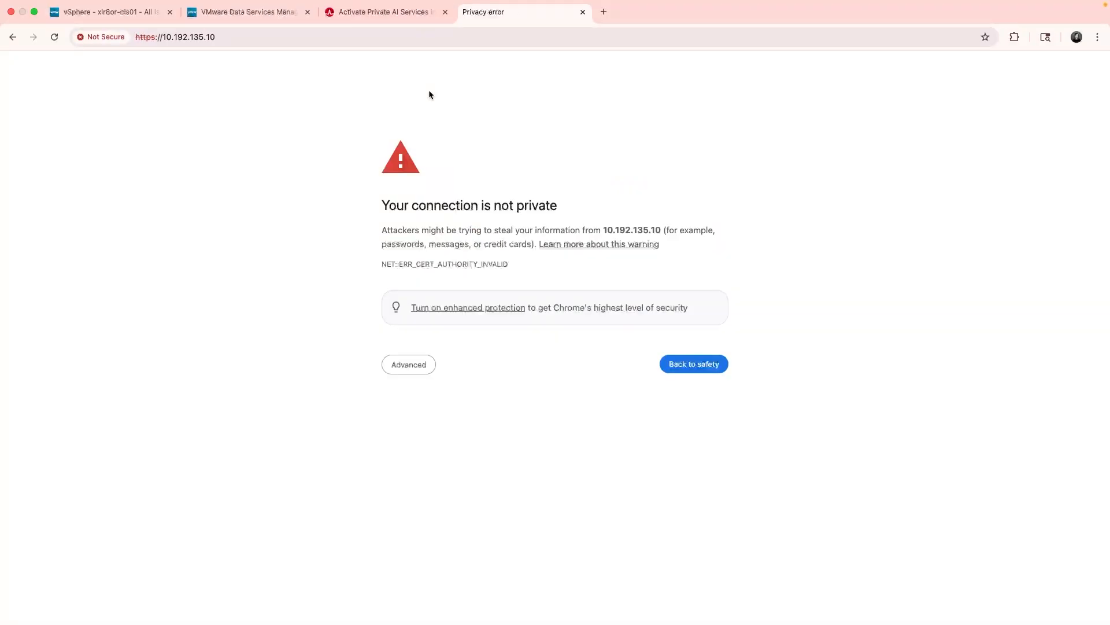
left_click(411, 366)
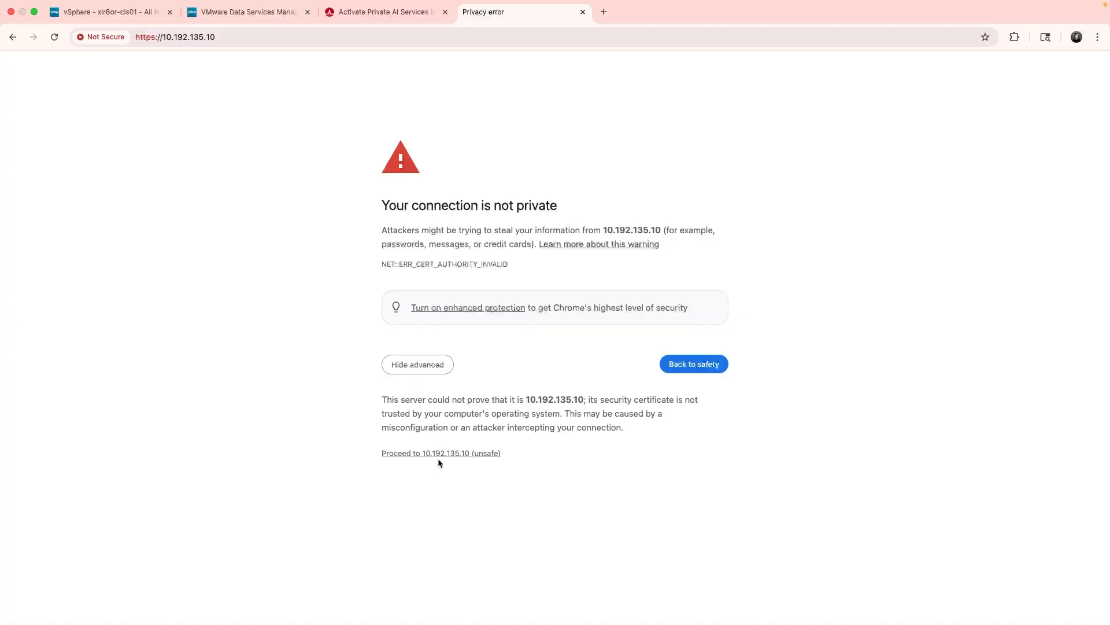
left_click(433, 454)
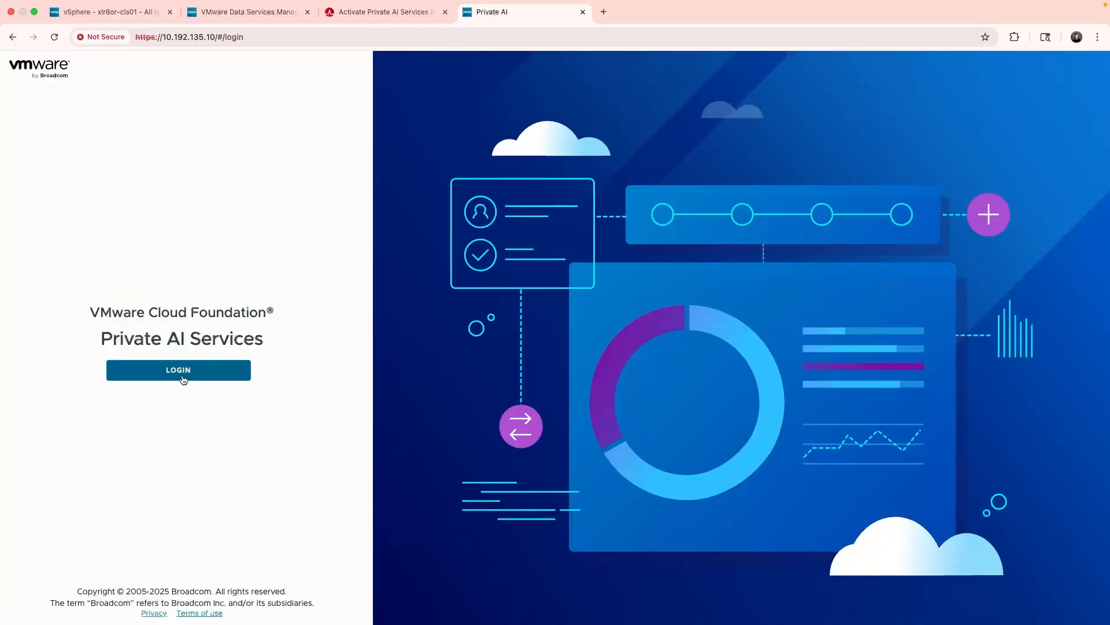
left_click(182, 374)
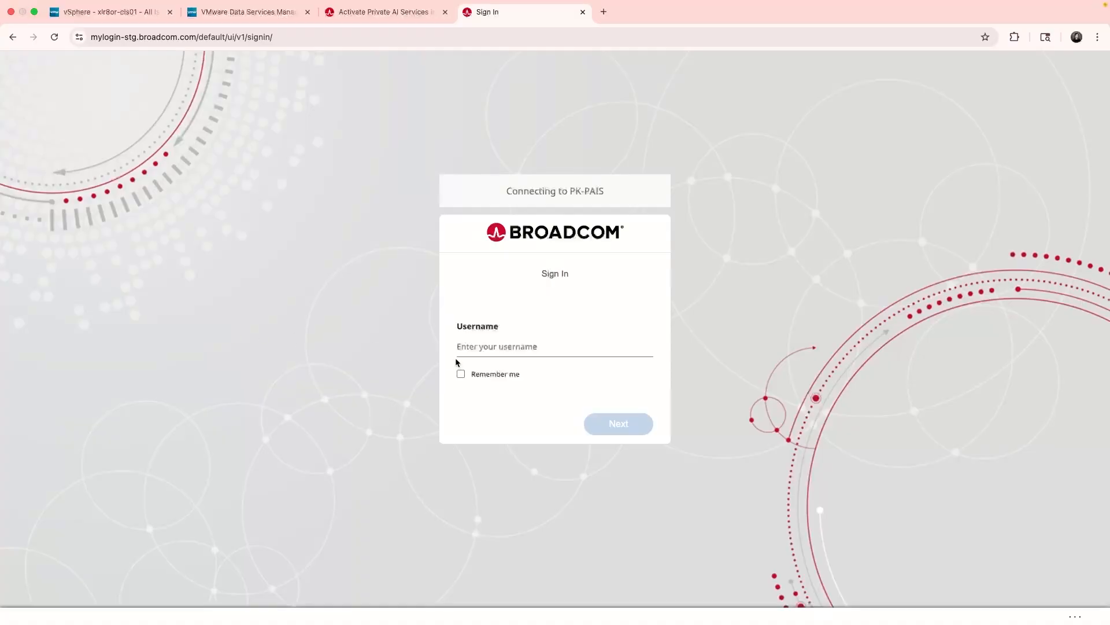
Sign in with the username, browse Knowledge Bases, Data Sources and Agents, then return to vSphere.
key("Return")
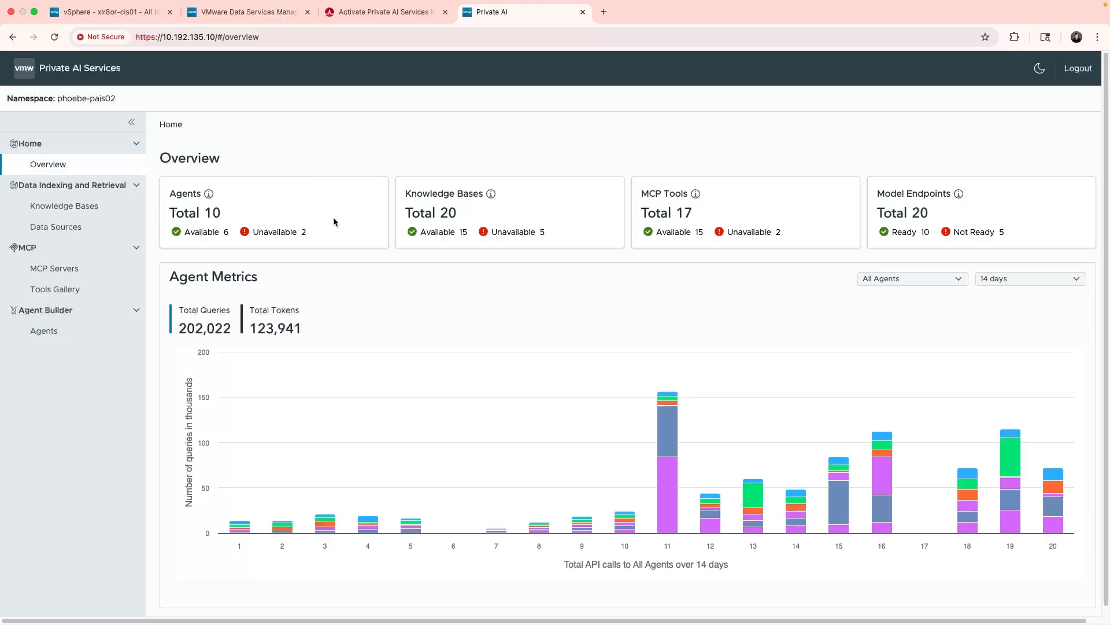
left_click(61, 209)
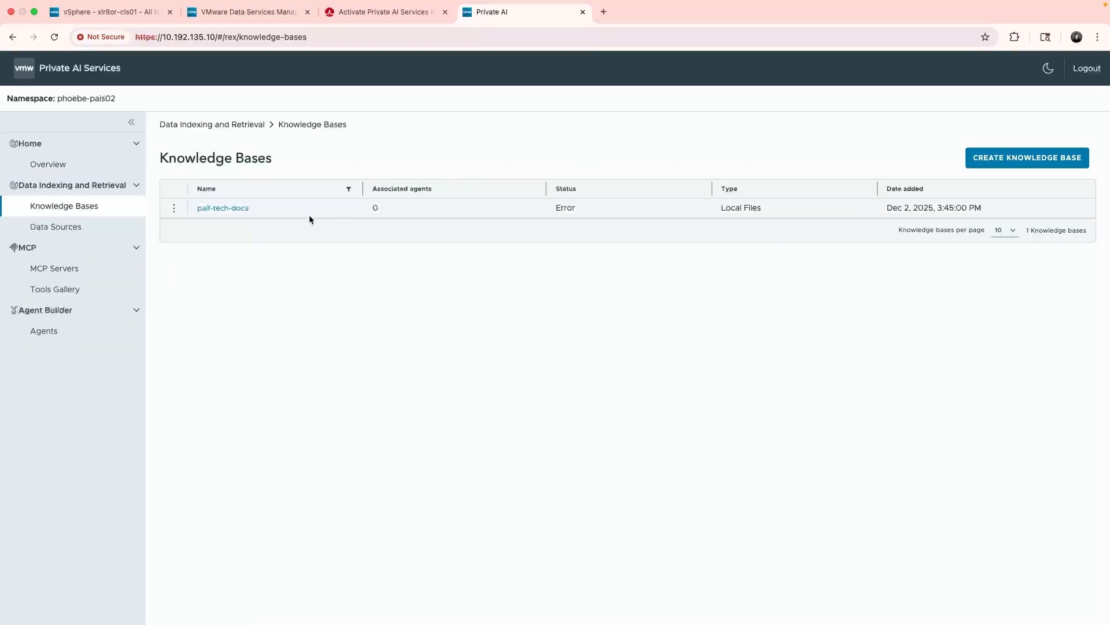
left_click(50, 226)
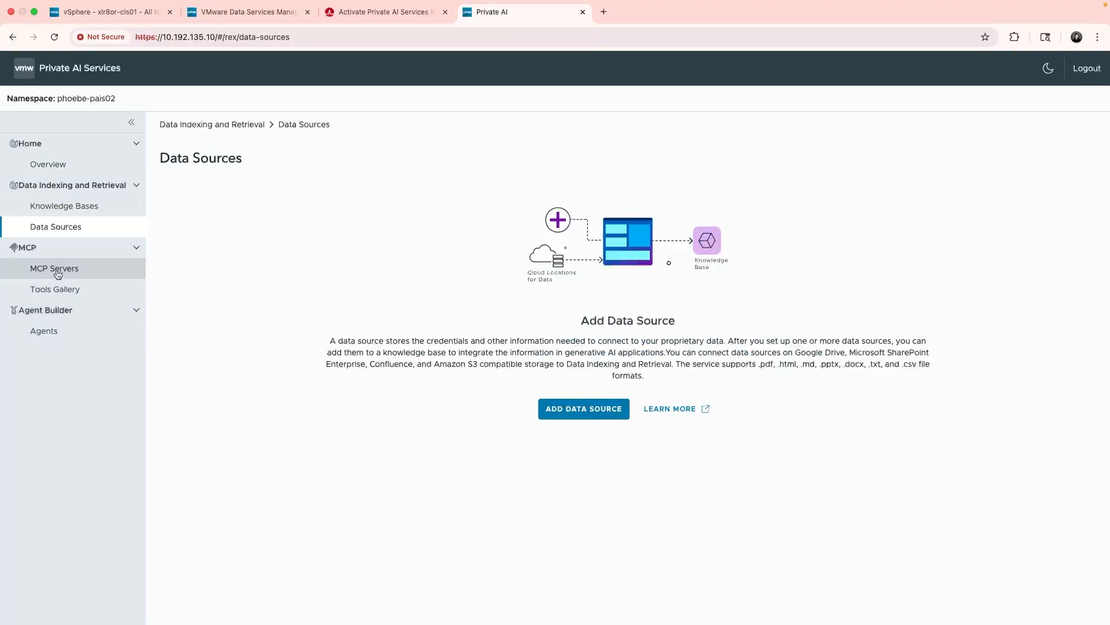
left_click(44, 331)
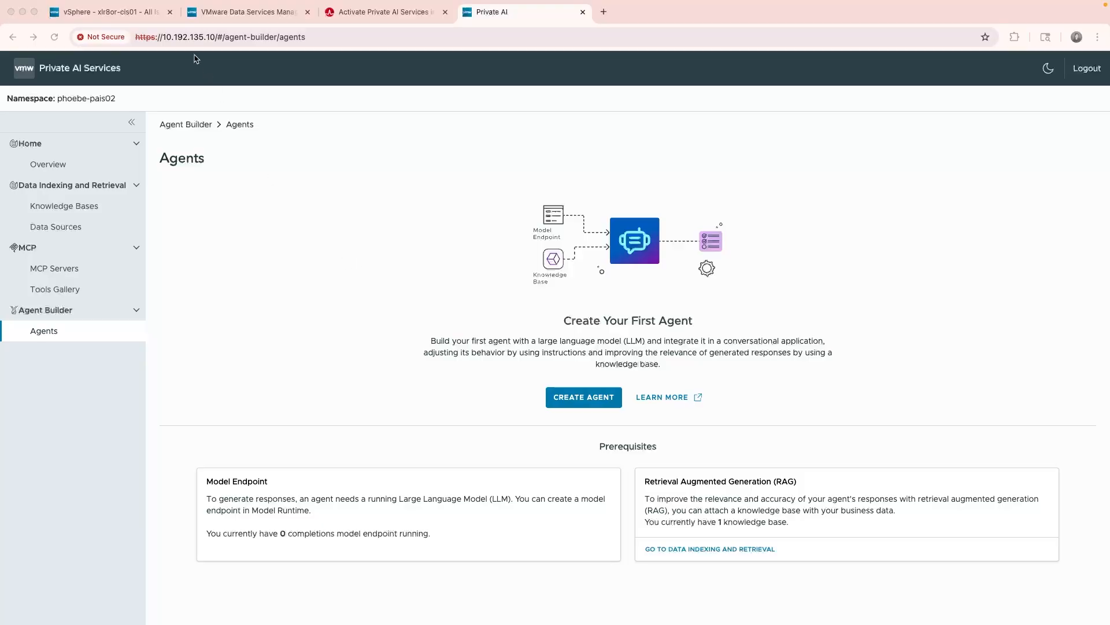
left_click(128, 17)
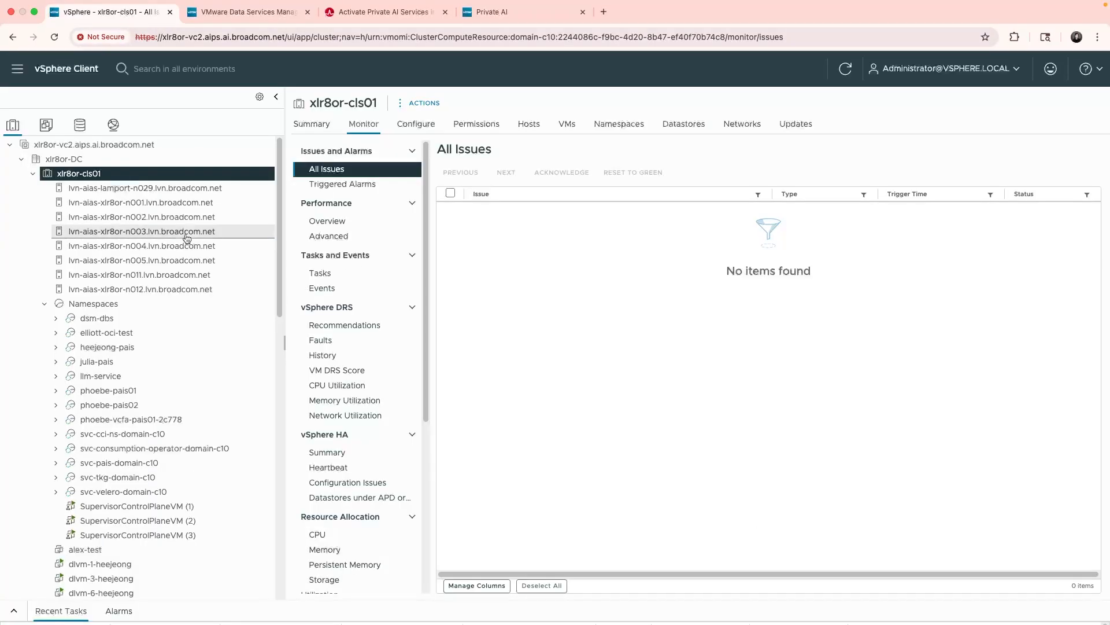
Widen the navigator and expand phoebe-pais02's pais-68f7b91d and phoebe-pais01's pais-e2d8f63f entries.
left_click(55, 406)
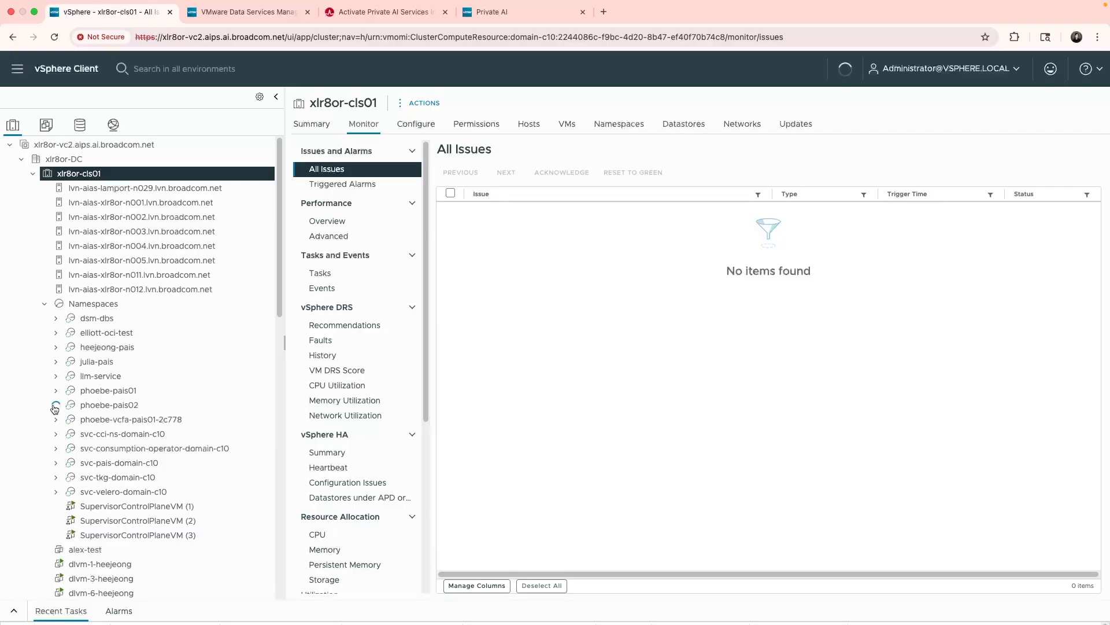
scroll(272, 347, "down", 6)
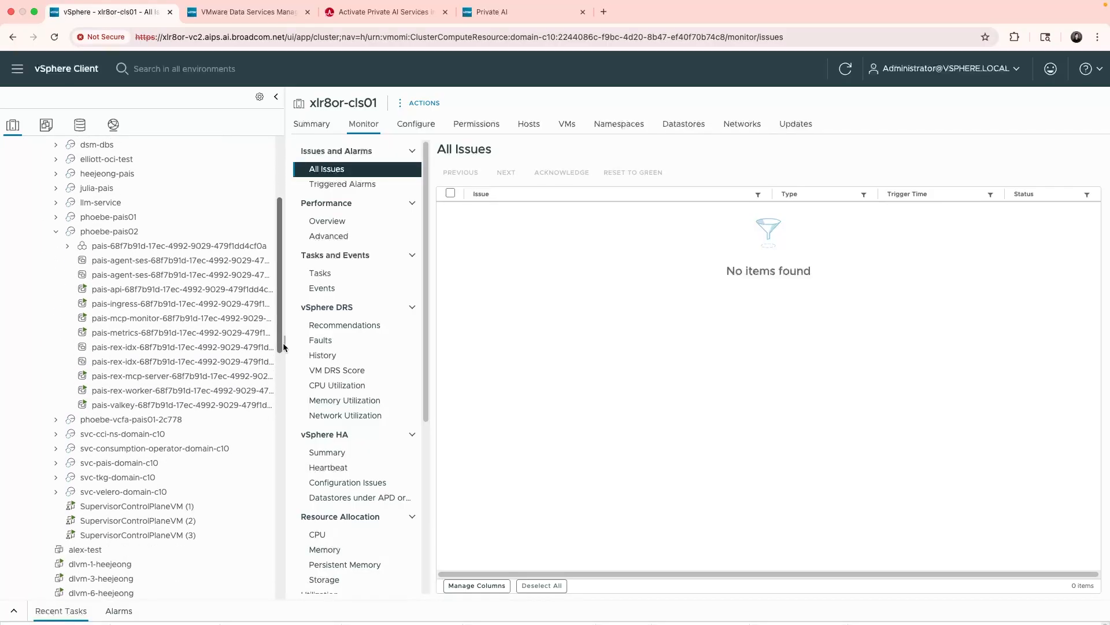
left_click_drag(284, 344, 421, 346)
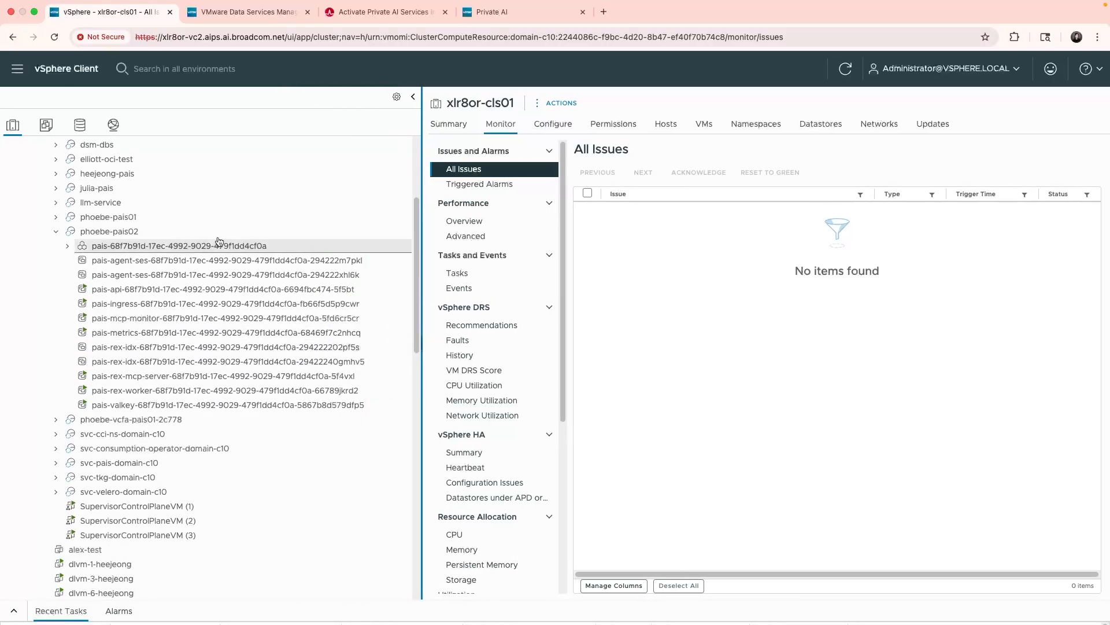
left_click(67, 246)
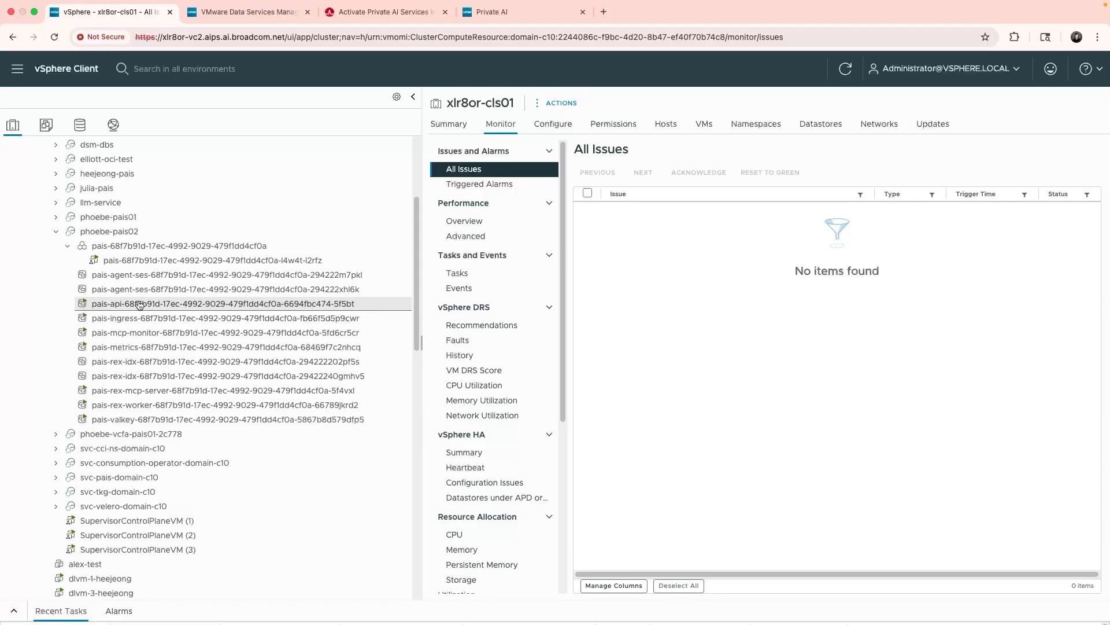
left_click(55, 218)
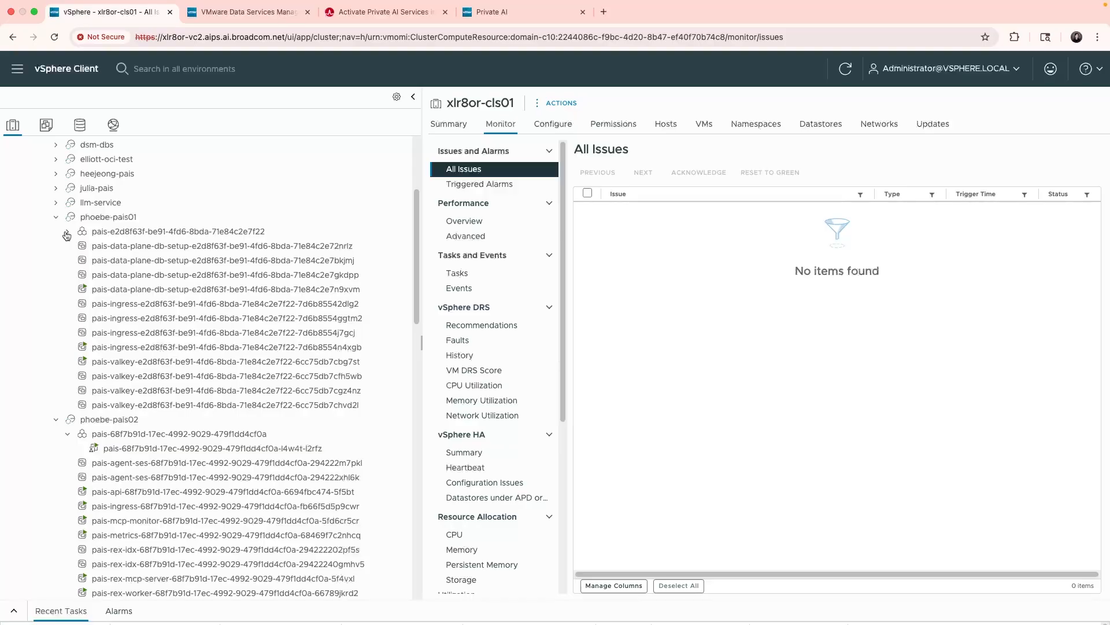
left_click(67, 233)
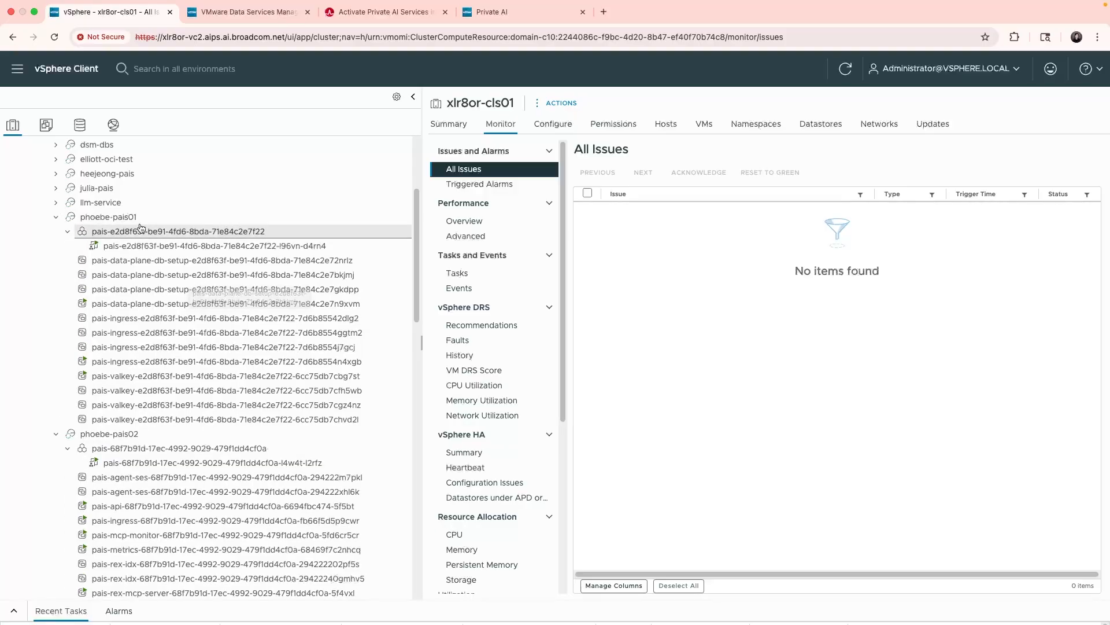